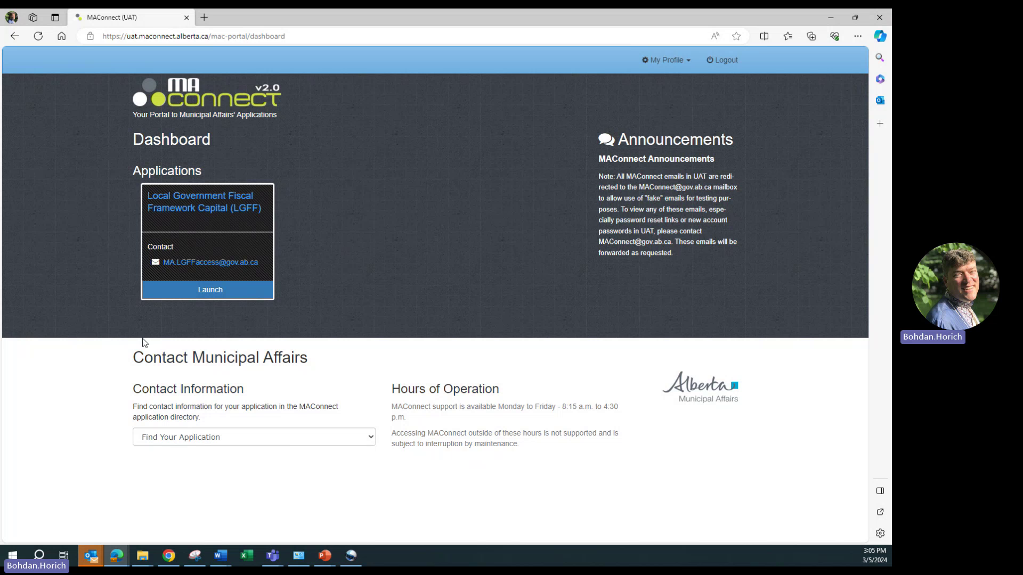
Launch the LGFF Capital application from its card on the MAConnect dashboard
left_click(225, 295)
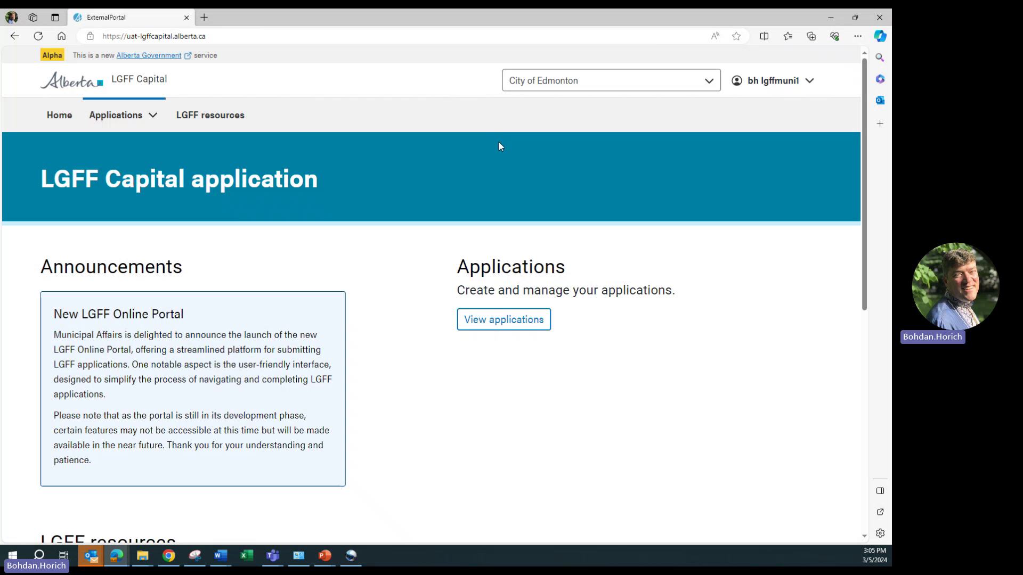
Switch the working municipality to Lacombe County and view its applications
left_click(694, 82)
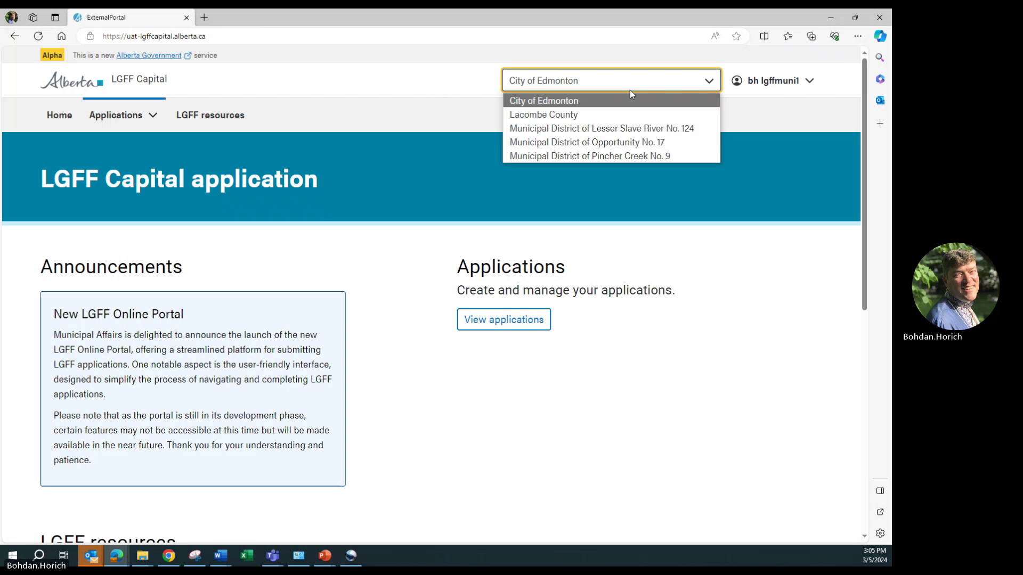
left_click(590, 115)
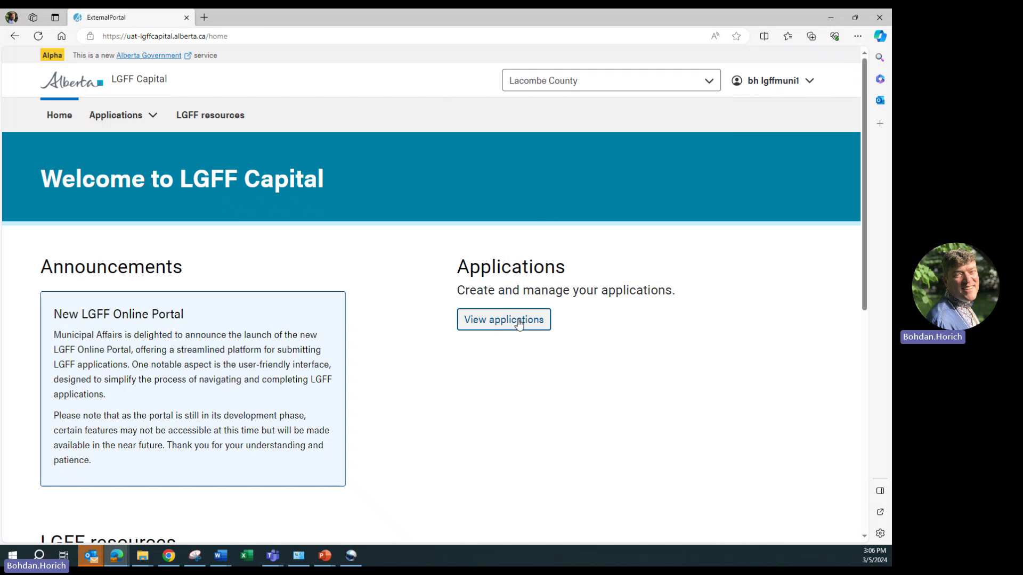
left_click(499, 320)
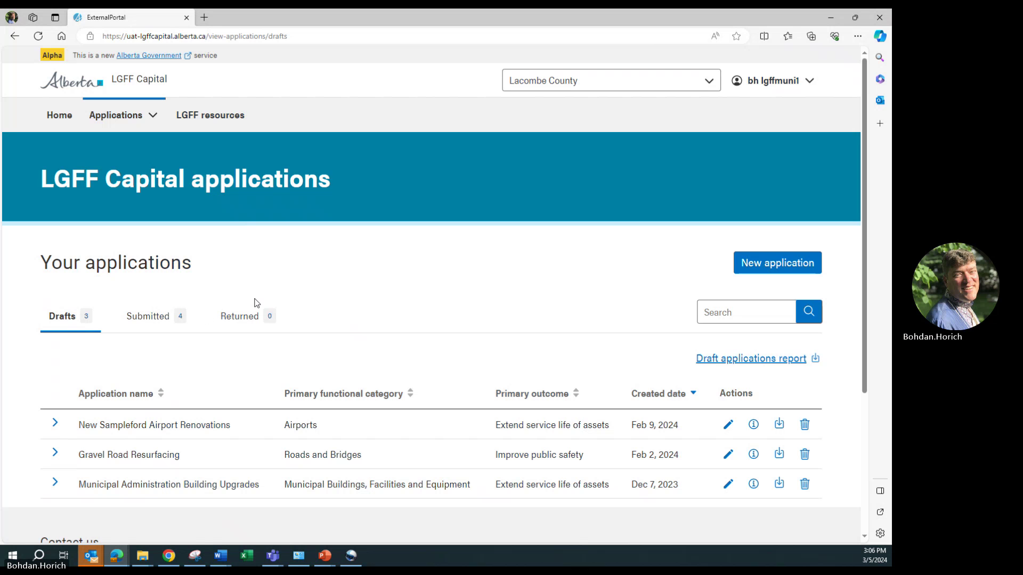
Look over Lacombe County's Submitted applications, then return to the Drafts tab
left_click(148, 318)
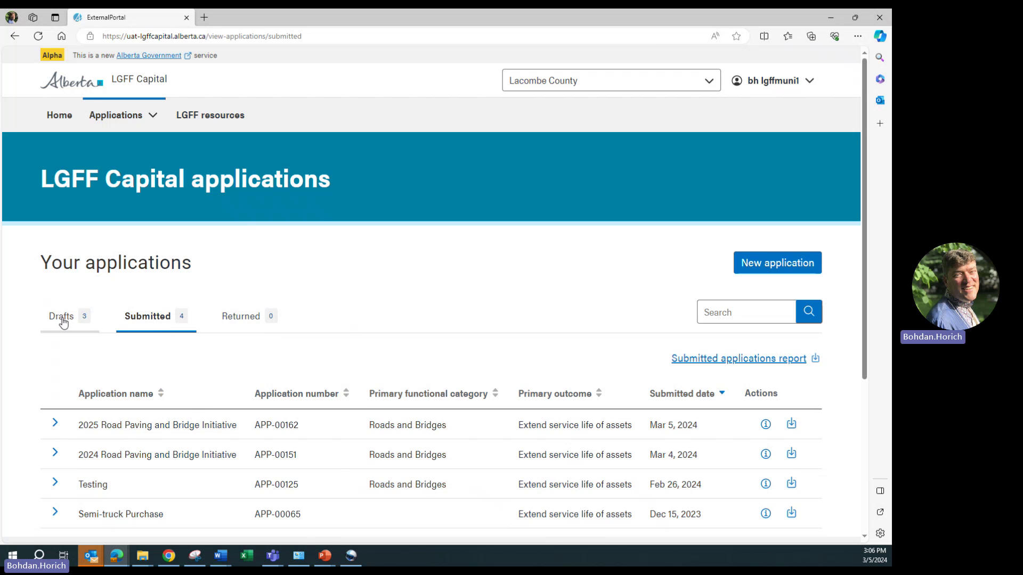
left_click(62, 318)
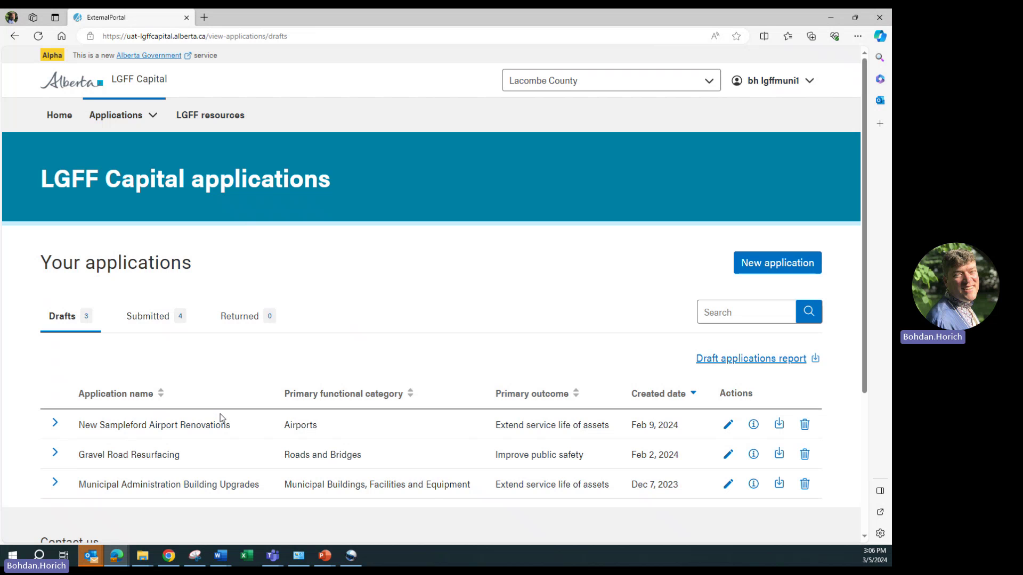
Generate the draft applications report and open application-list-0195 (12).pdf
left_click(748, 360)
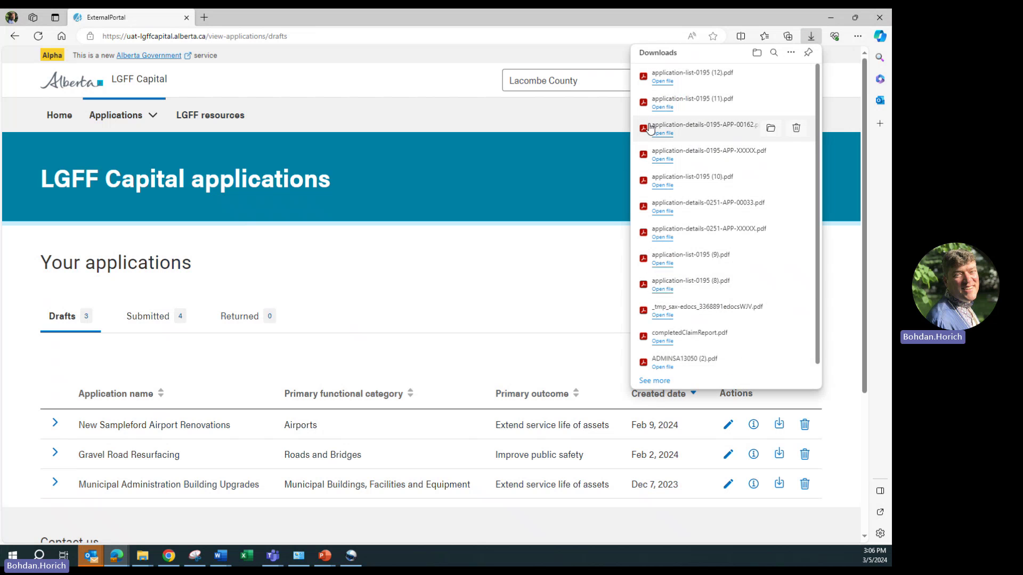
left_click(662, 81)
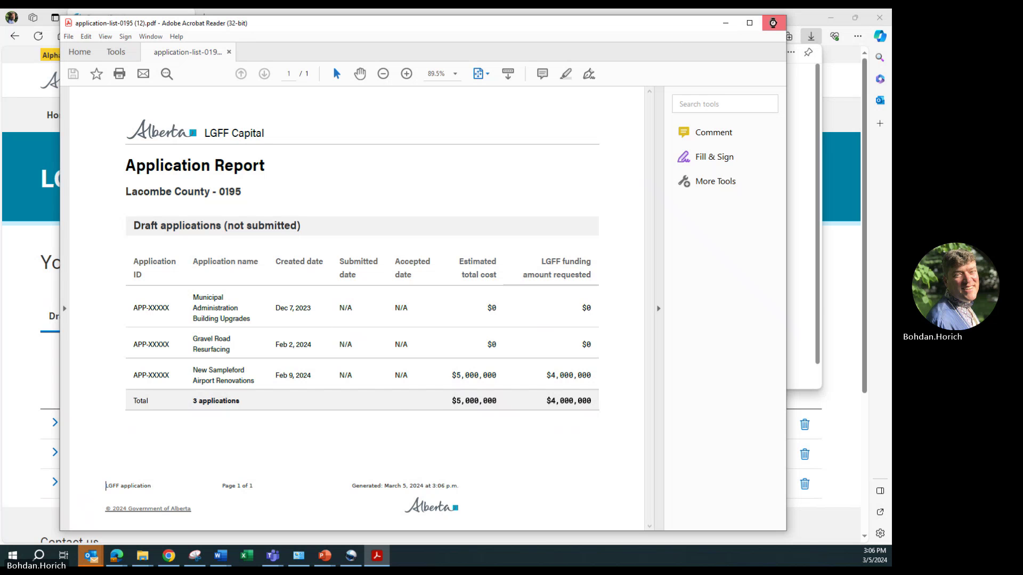
Close the report PDF in Acrobat Reader and dismiss the Downloads list
left_click(774, 24)
left_click(530, 266)
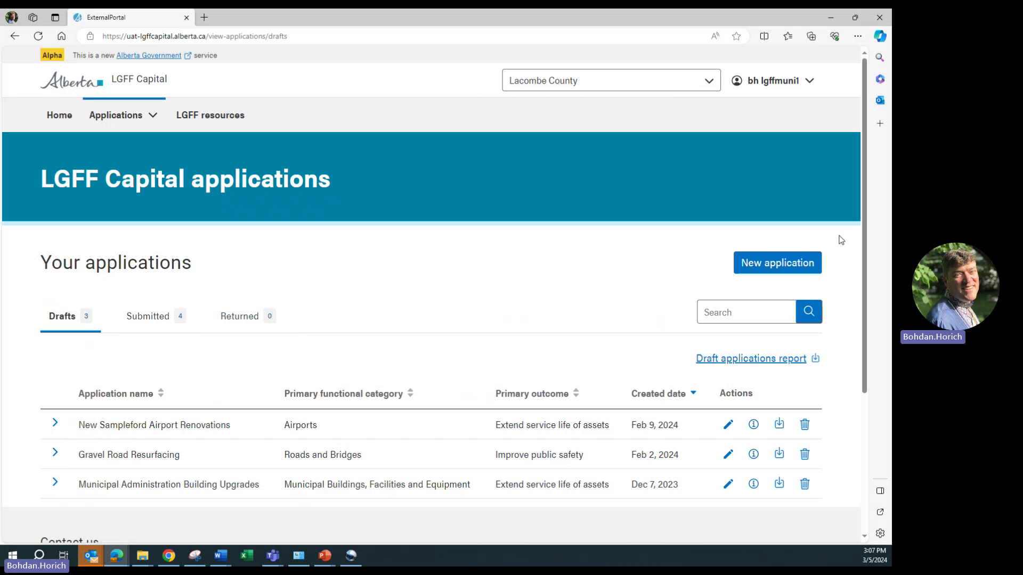
Start a new LGFF application and paste in the contact's first name
left_click(776, 262)
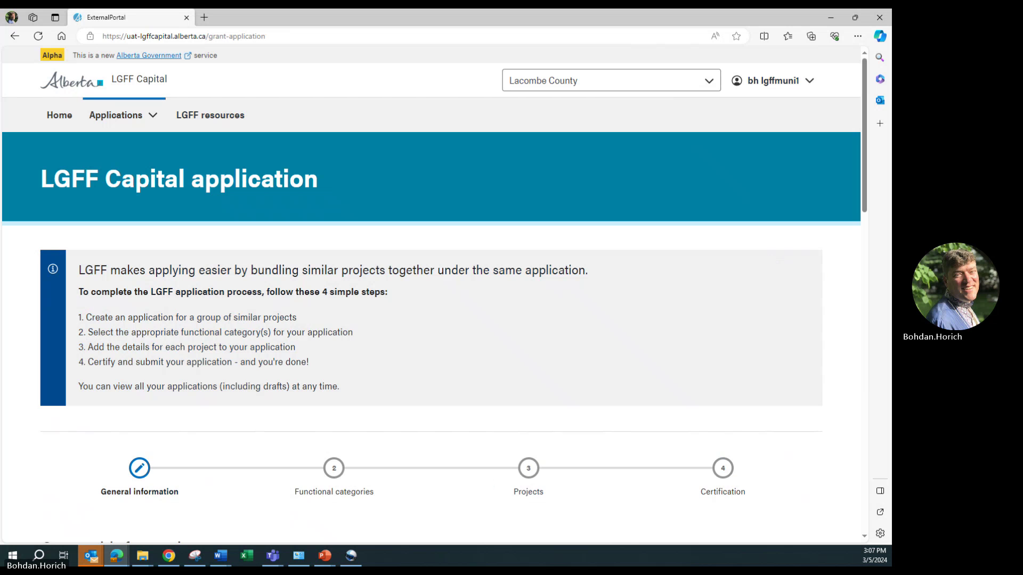
scroll(416, 290, "down", 8)
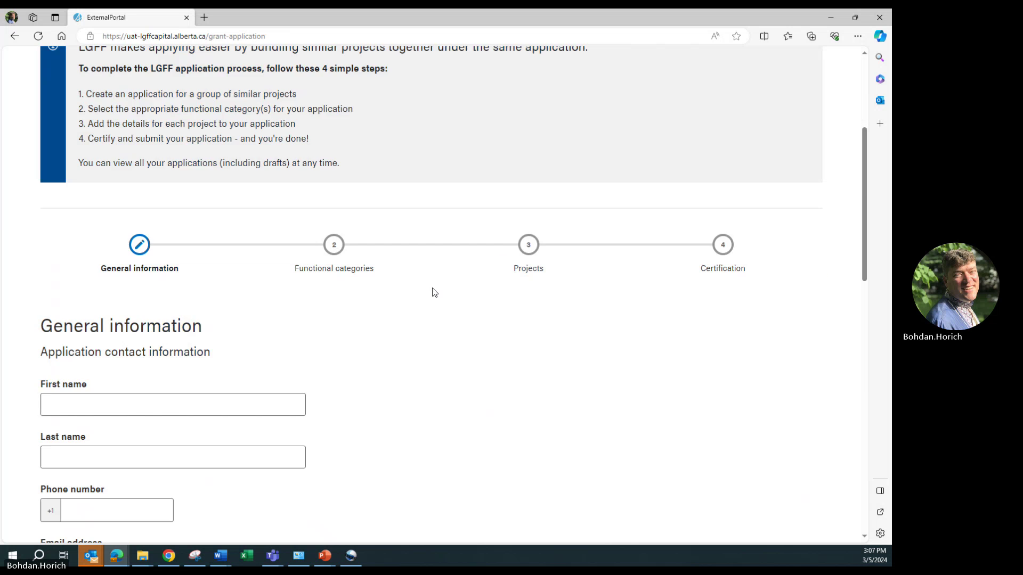
scroll(439, 293, "up", 1)
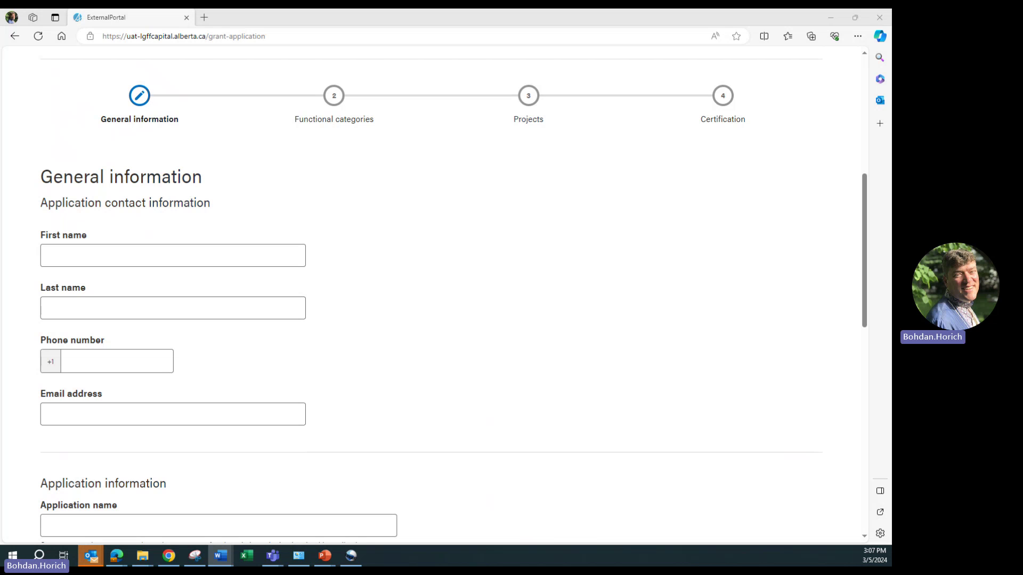
left_click(114, 253)
right_click(77, 254)
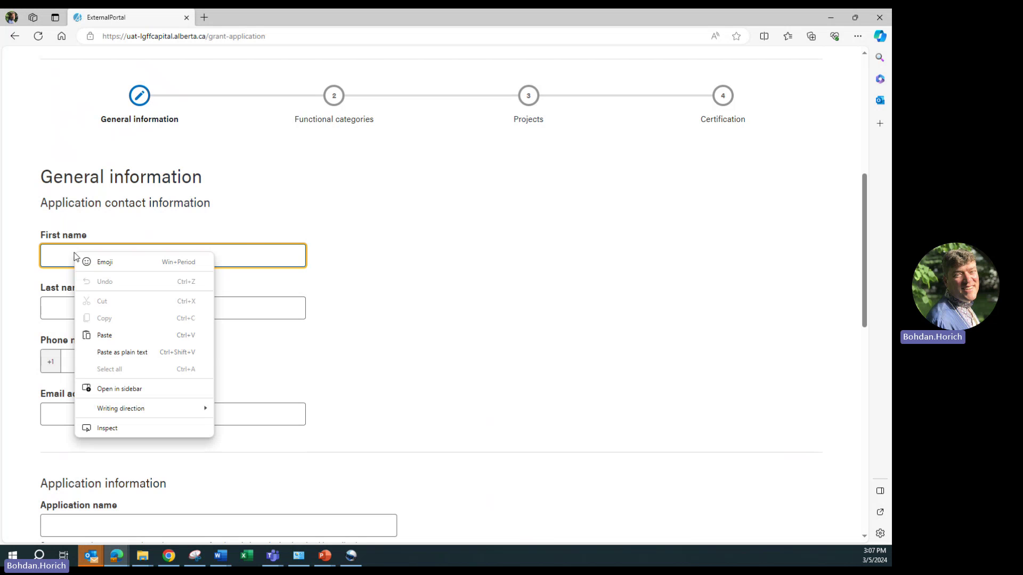
left_click(128, 337)
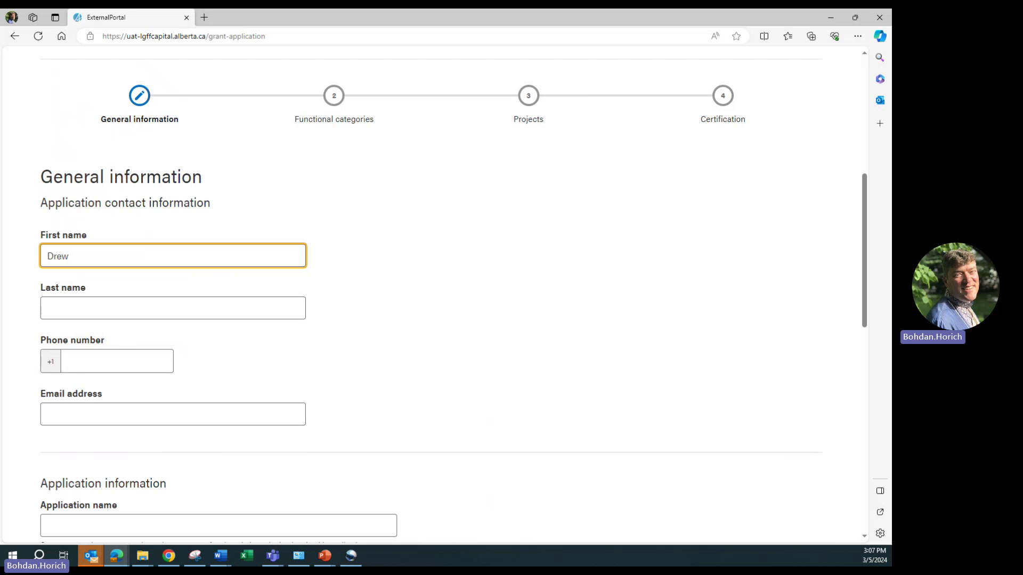
Paste the contact's last name and phone number copied from Word
key("alt+Tab")
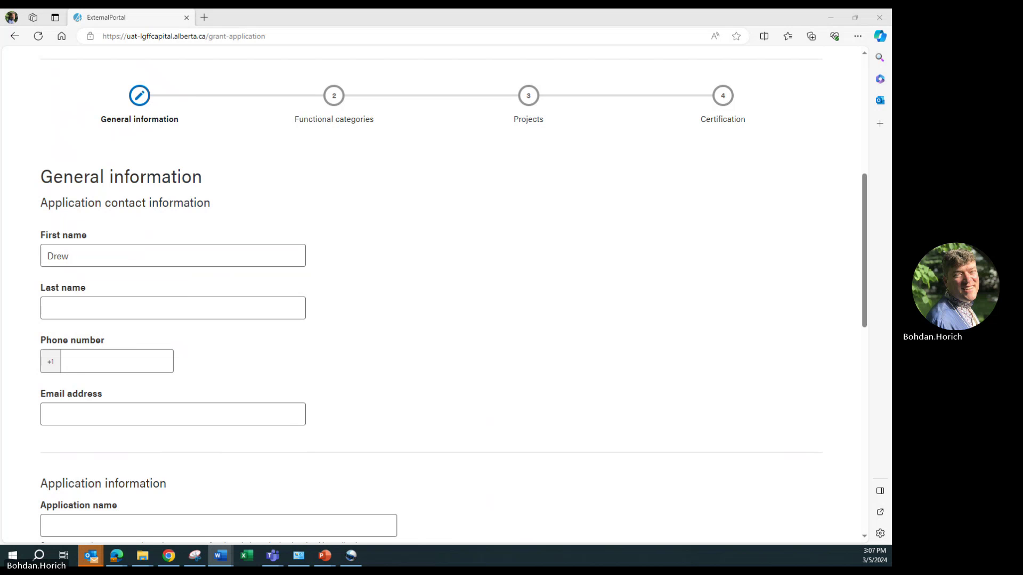
left_click(61, 305)
right_click(60, 304)
left_click(89, 387)
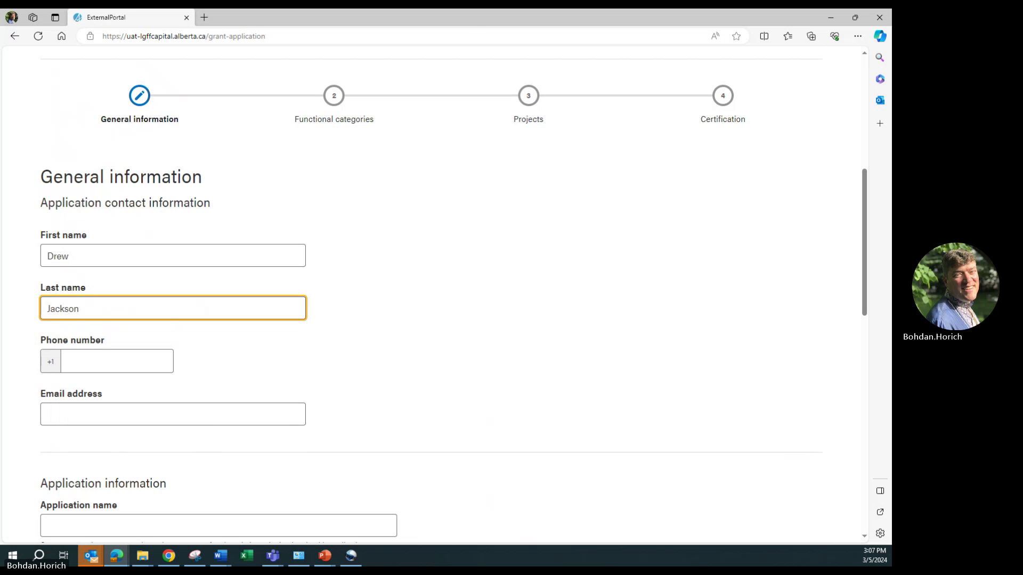
key("alt+Tab")
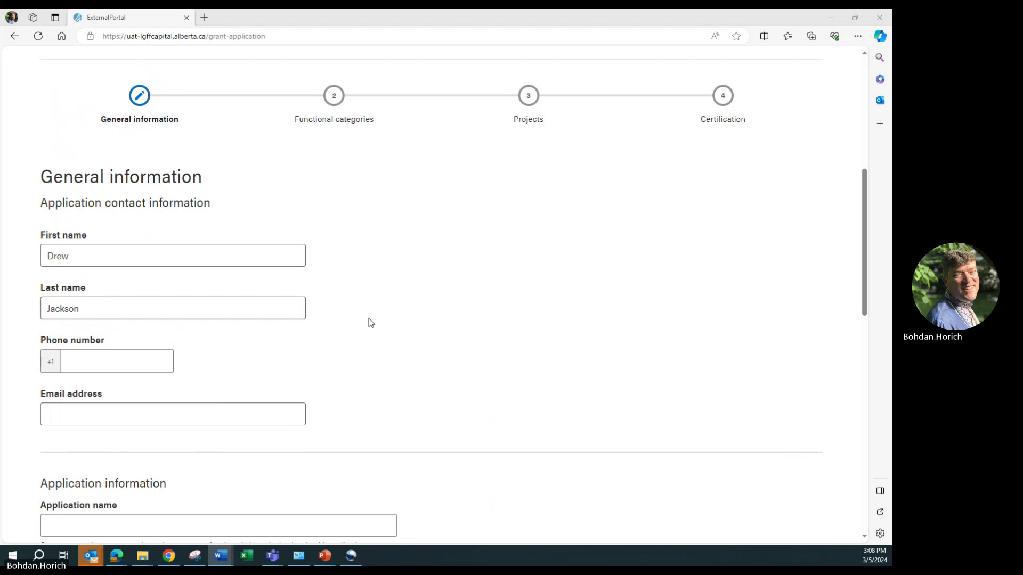
left_click(105, 359)
right_click(106, 359)
left_click(166, 424)
Paste the contact's e-mail address copied from Word
left_click(91, 413)
key("alt+Tab")
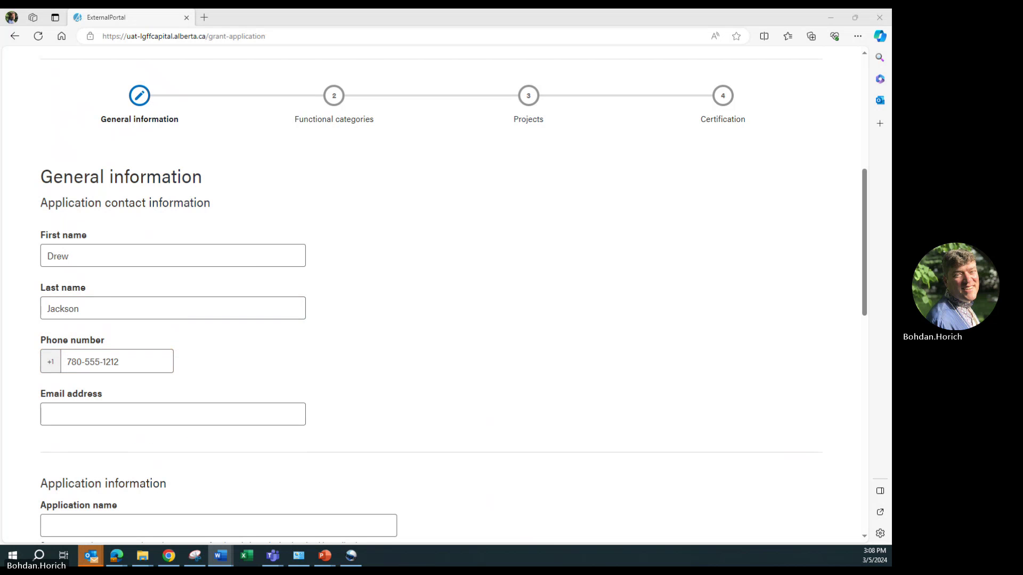
left_click(76, 413)
right_click(75, 413)
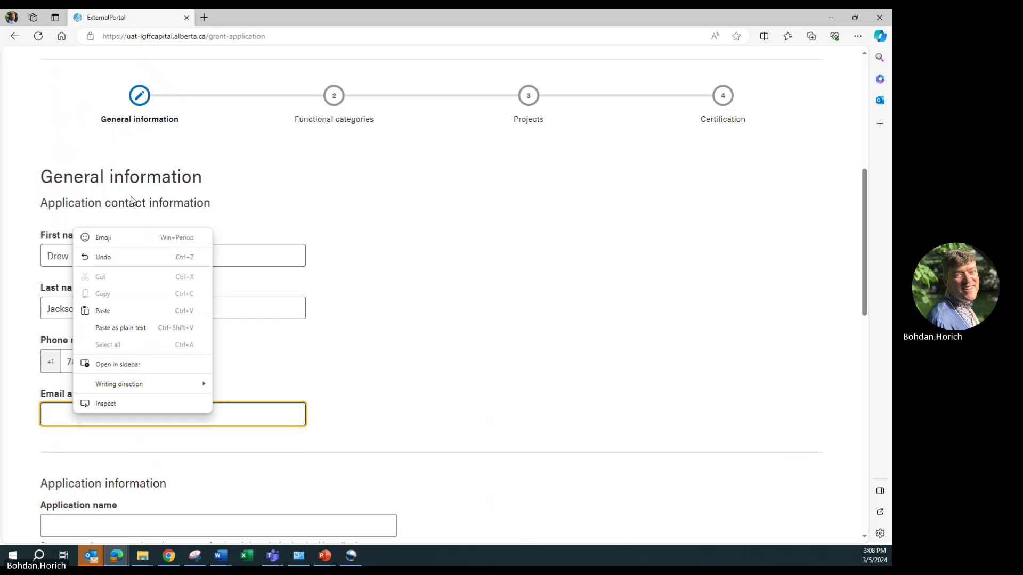
left_click(110, 307)
Name the application '2026 Bridge and Road Paving Program' with primary outcome Extend service life of assets
scroll(391, 359, "down", 3)
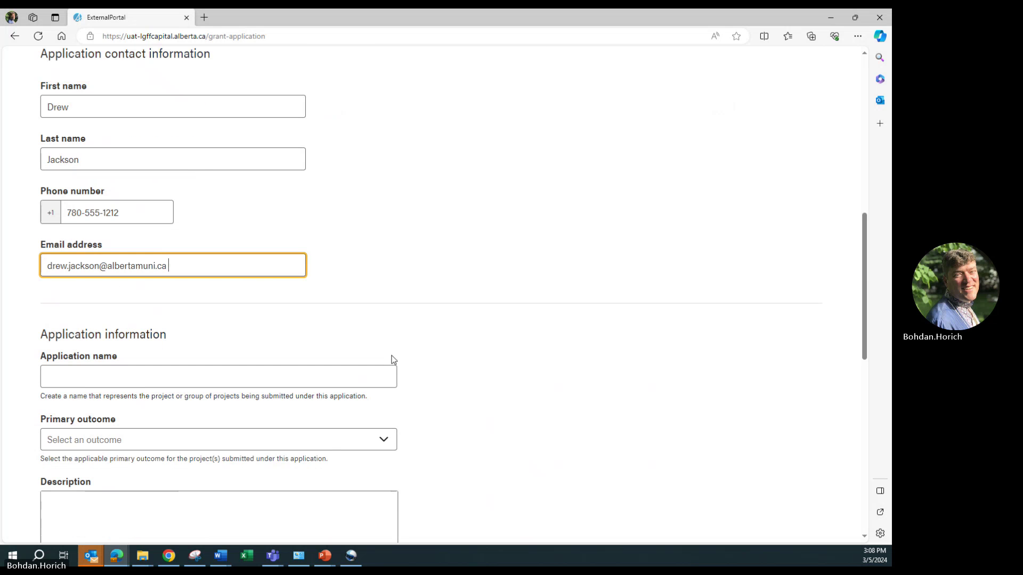
scroll(391, 359, "down", 4)
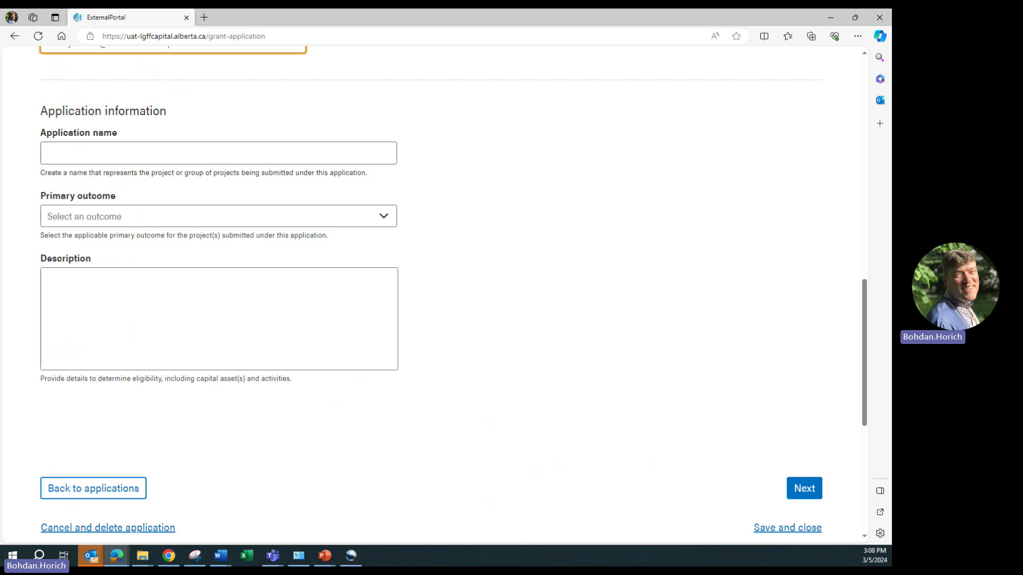
key("alt+Tab")
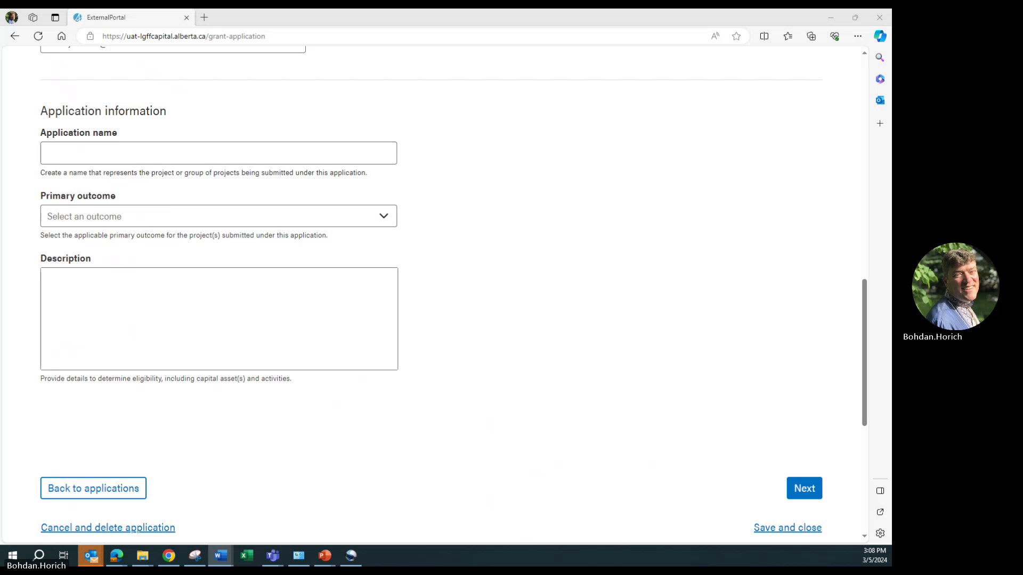
left_click(81, 152)
right_click(81, 152)
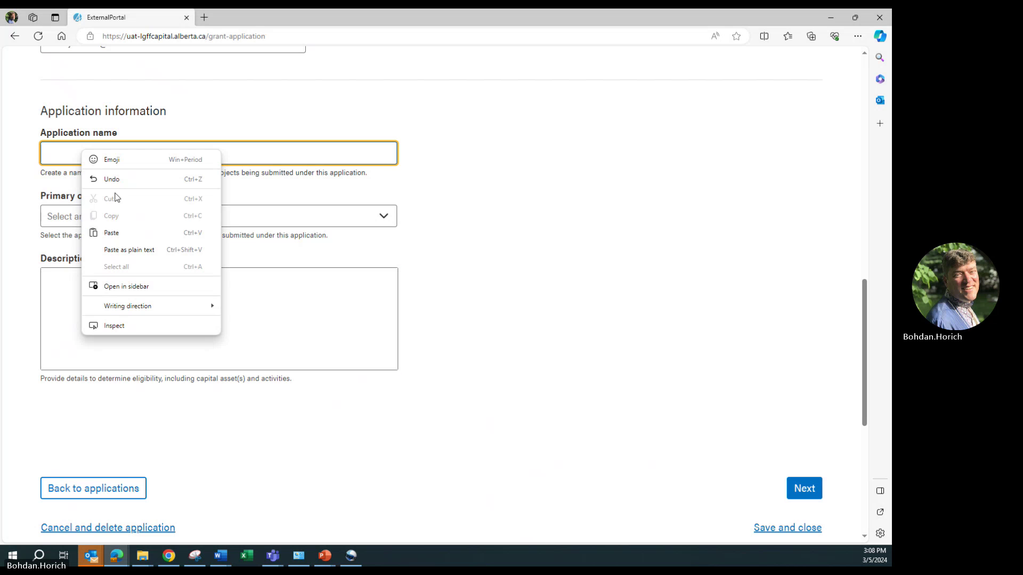
left_click(118, 234)
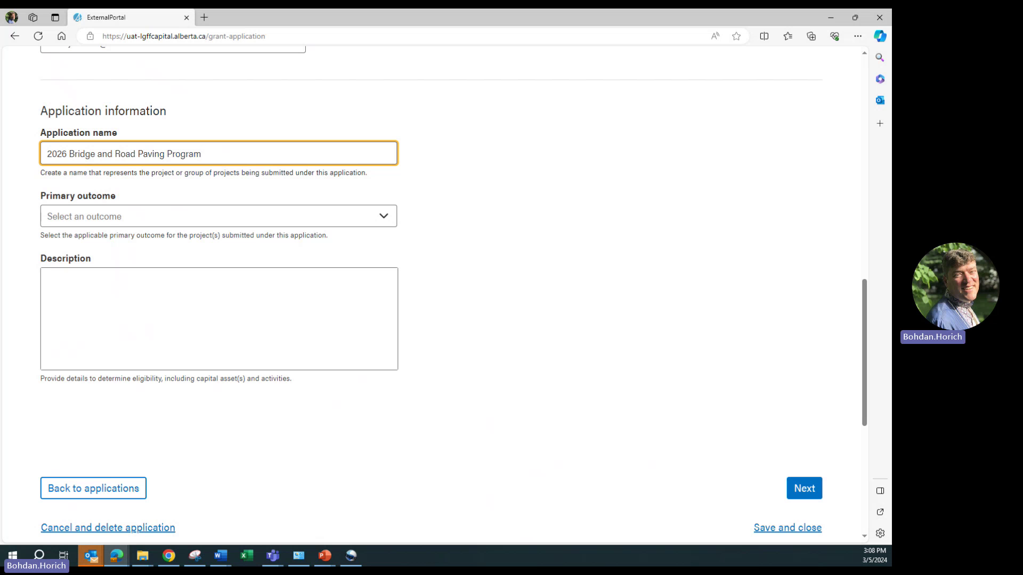
left_click(381, 220)
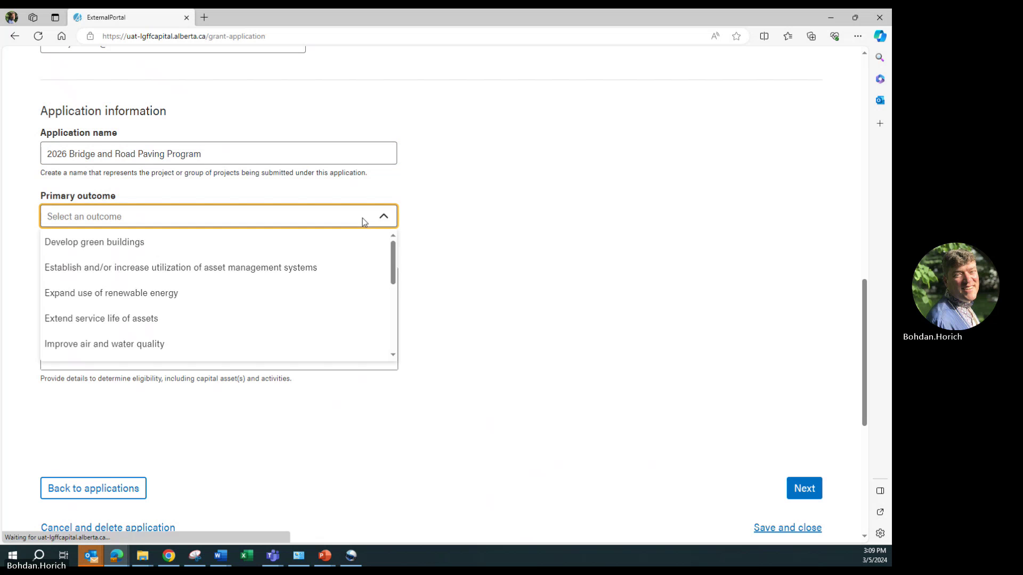
left_click(166, 320)
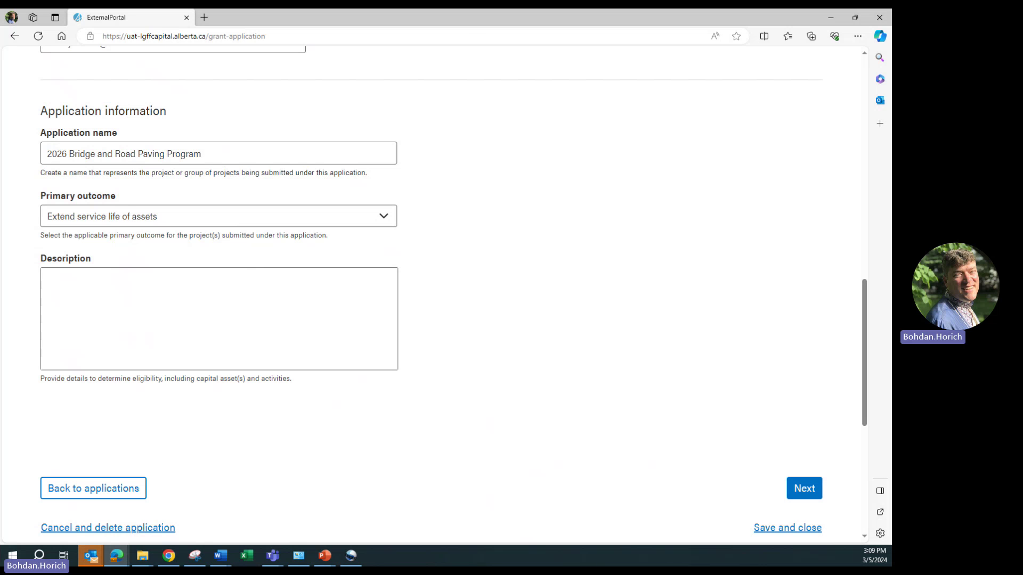
Paste the project description as plain text and continue to Functional categories
key("alt+Tab")
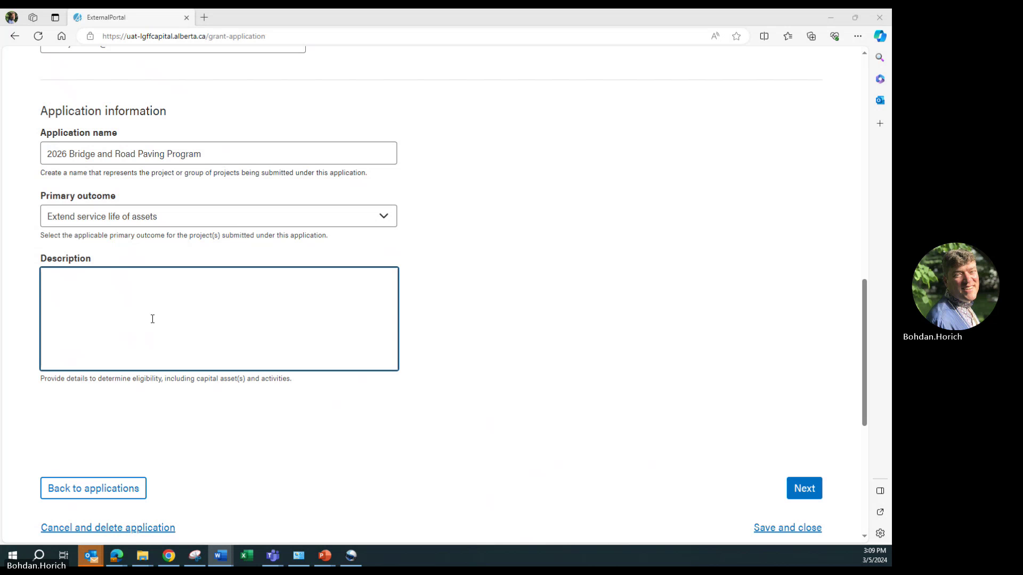
left_click(77, 290)
right_click(73, 284)
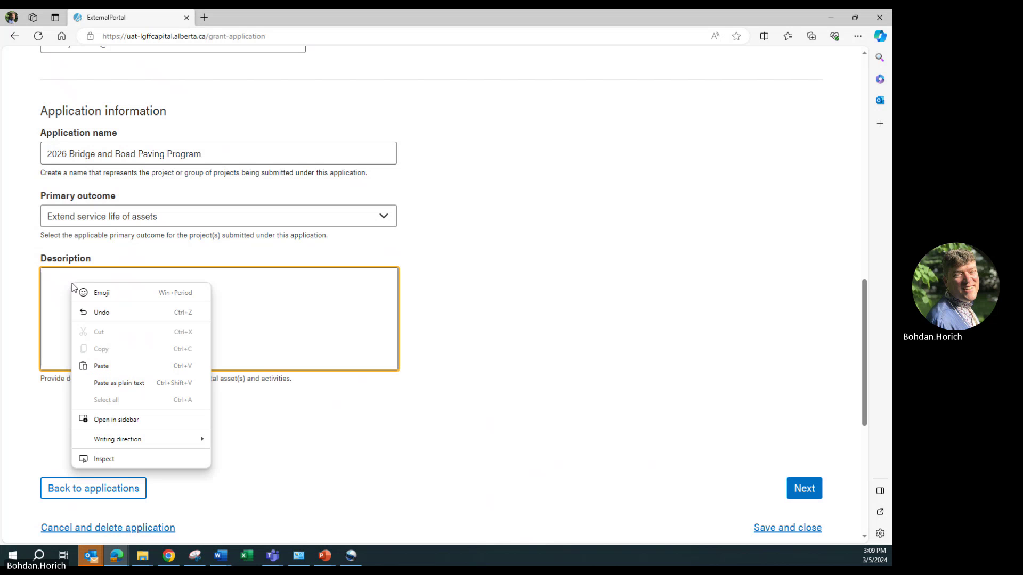
left_click(119, 383)
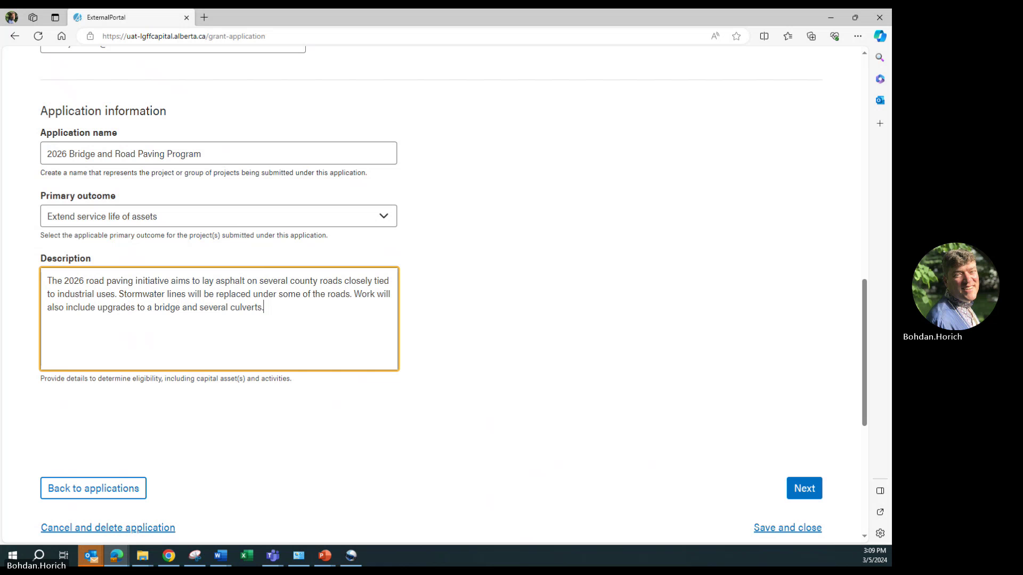
left_click(802, 489)
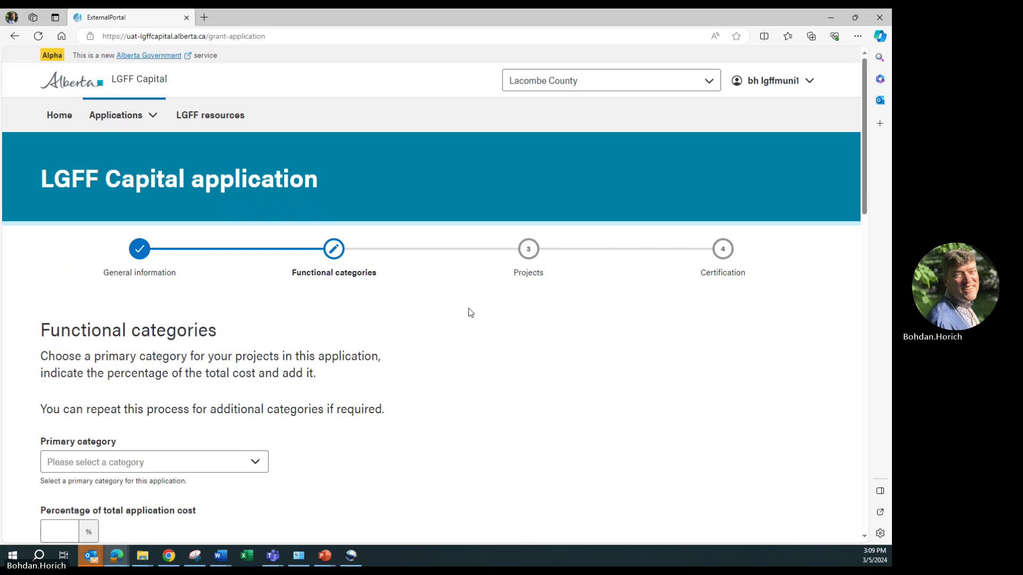
Add Roads and Bridges as the primary category at 90%
scroll(469, 313, "down", 2)
scroll(471, 320, "down", 4)
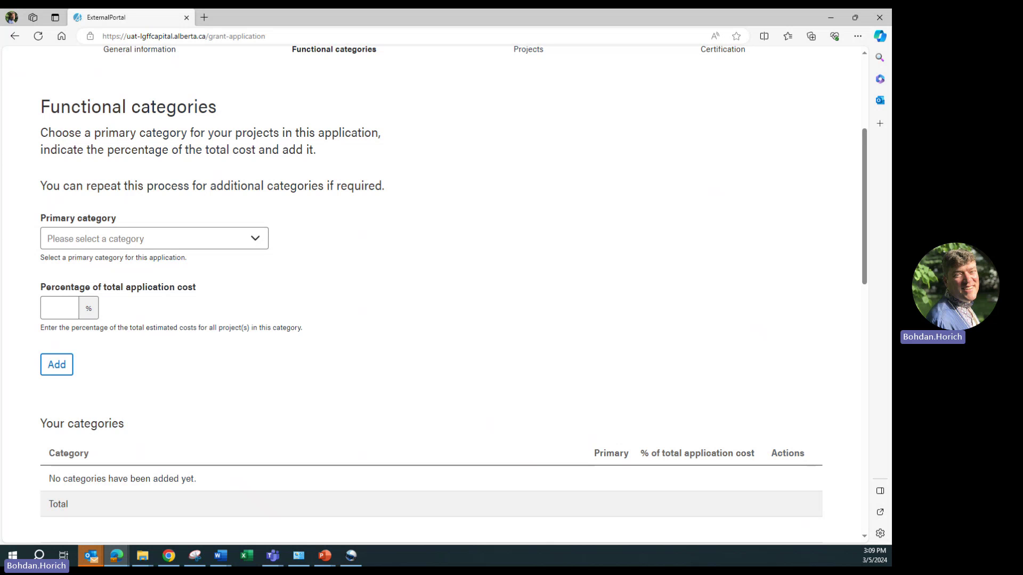
left_click(257, 239)
scroll(206, 301, "down", 5)
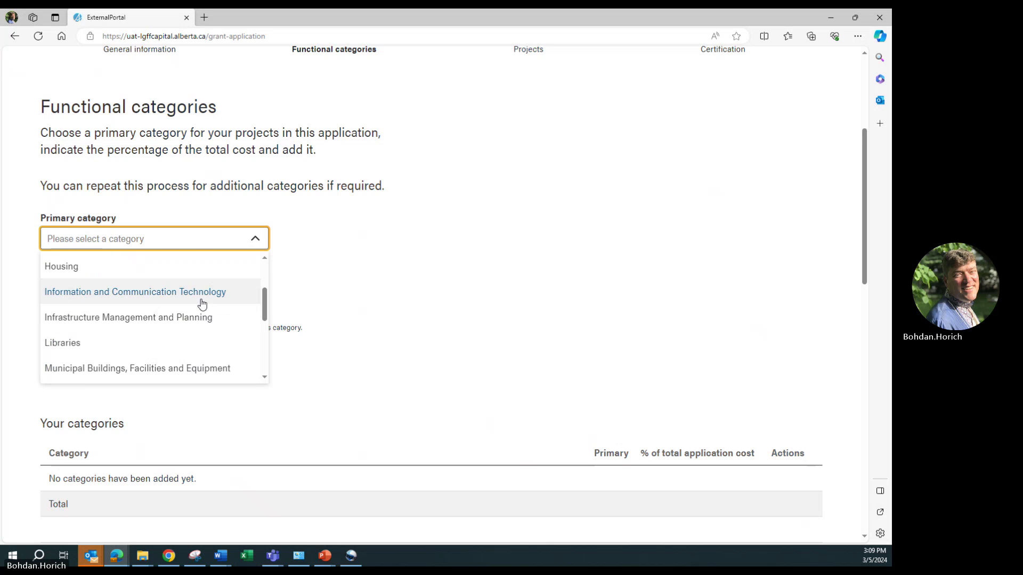
scroll(202, 302, "down", 1)
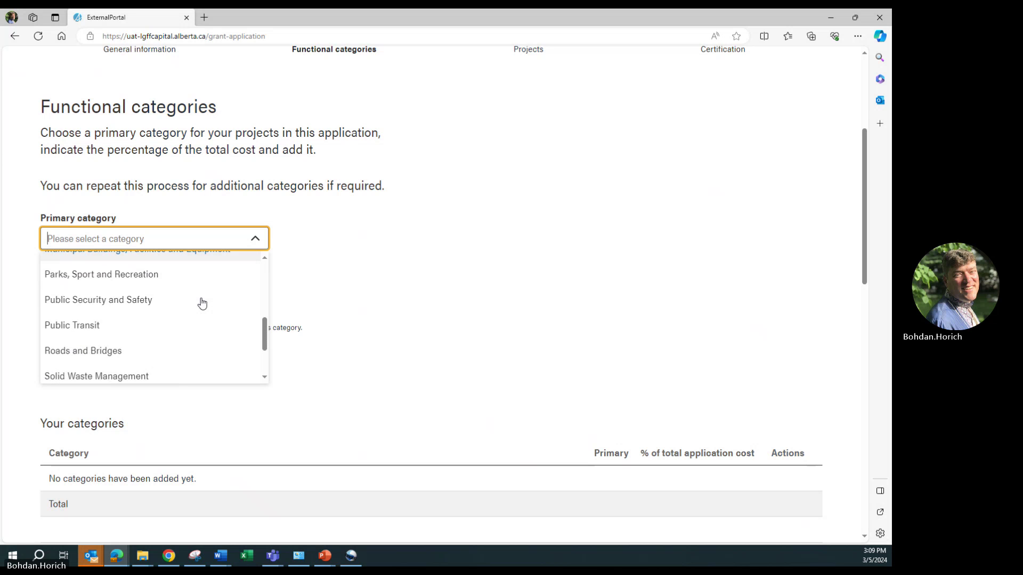
left_click(131, 355)
left_click(75, 307)
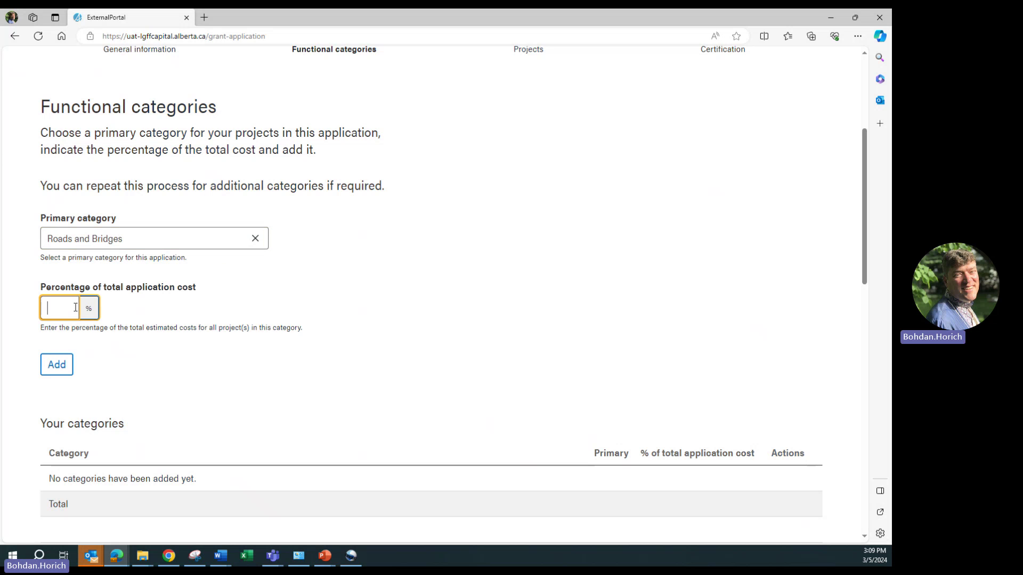
type("90")
left_click(57, 365)
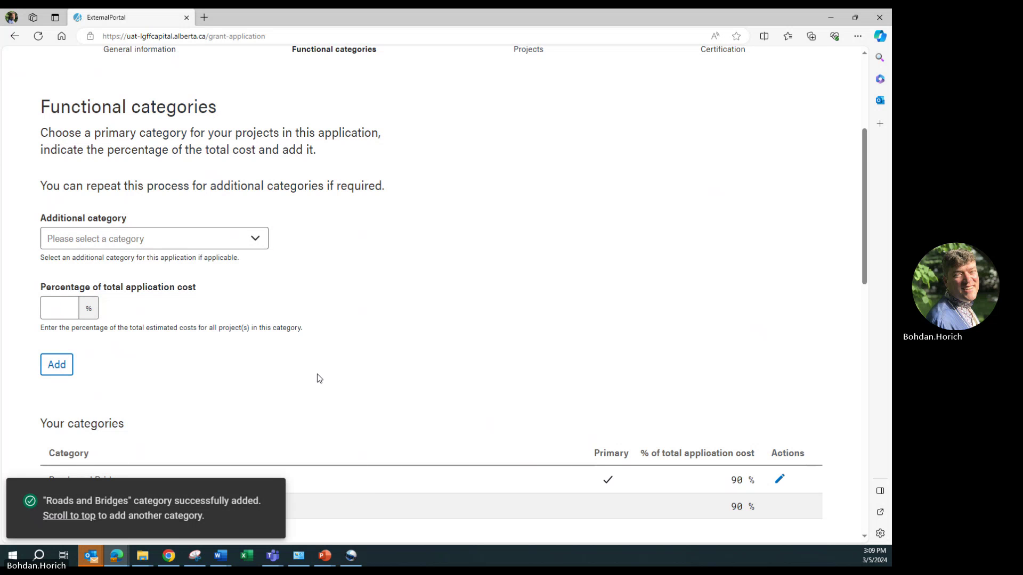
Add Storm Water as an additional category at 10%
scroll(324, 359, "down", 1)
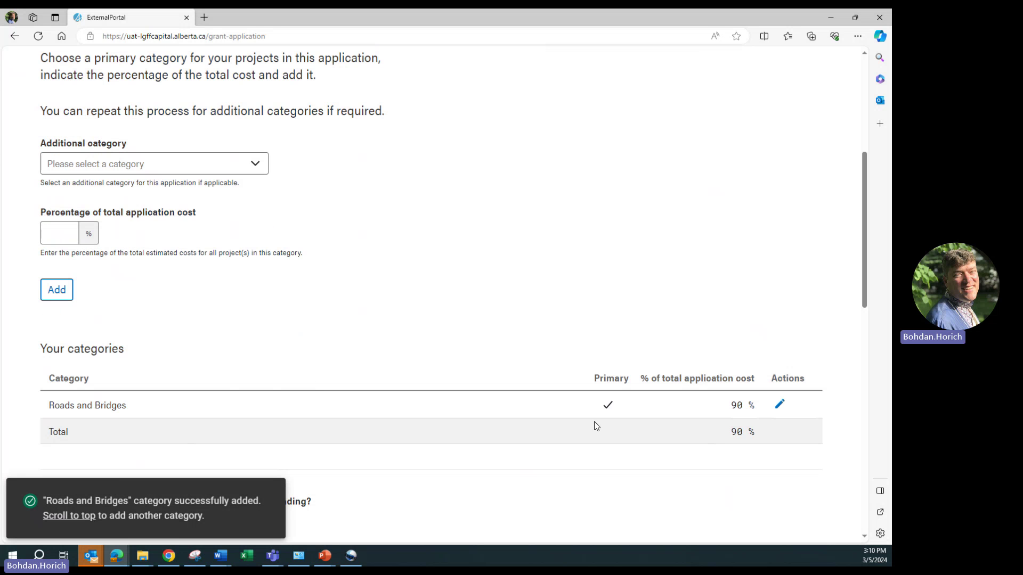
left_click(255, 166)
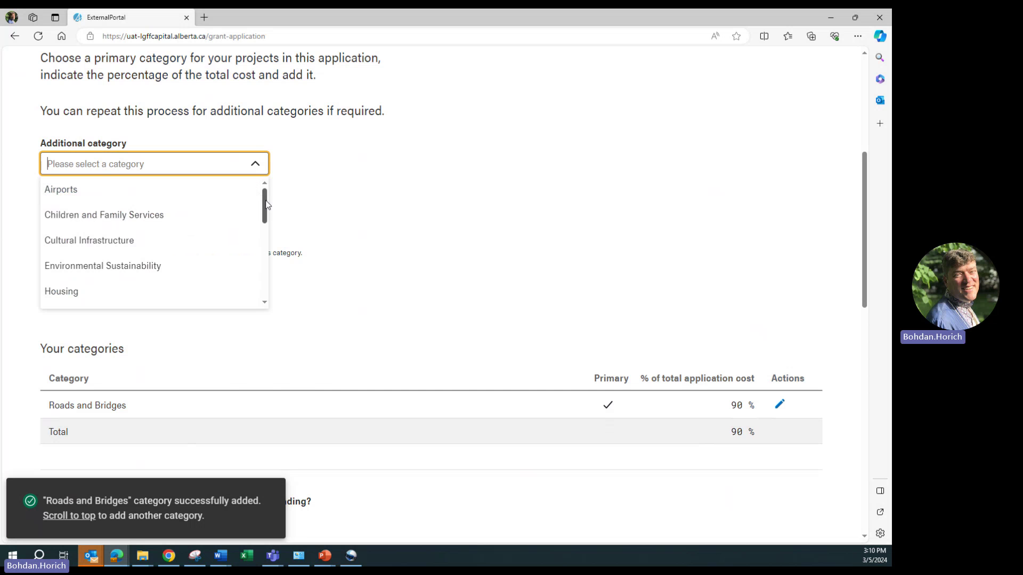
left_click_drag(266, 208, 266, 269)
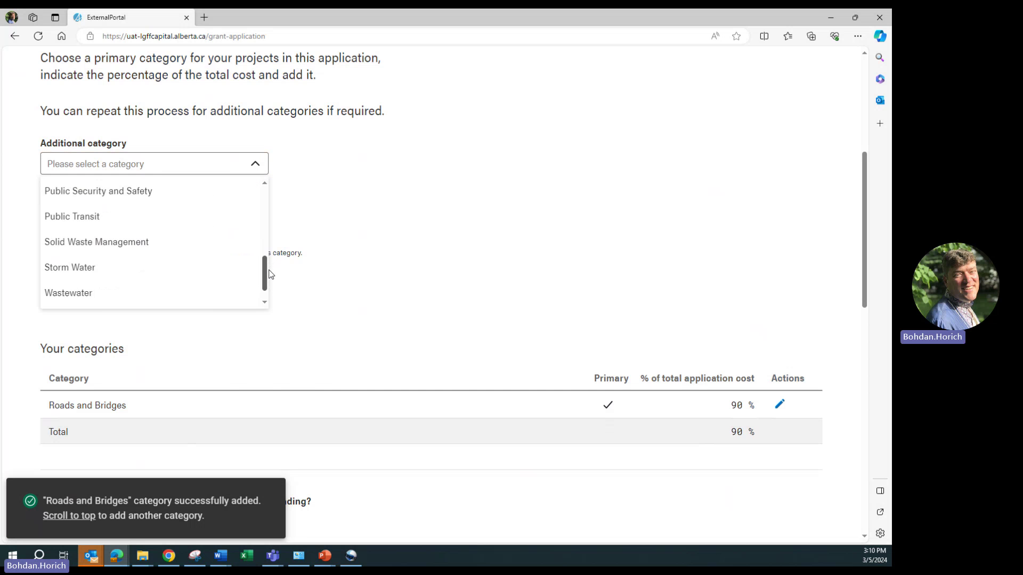
left_click(147, 268)
left_click(63, 229)
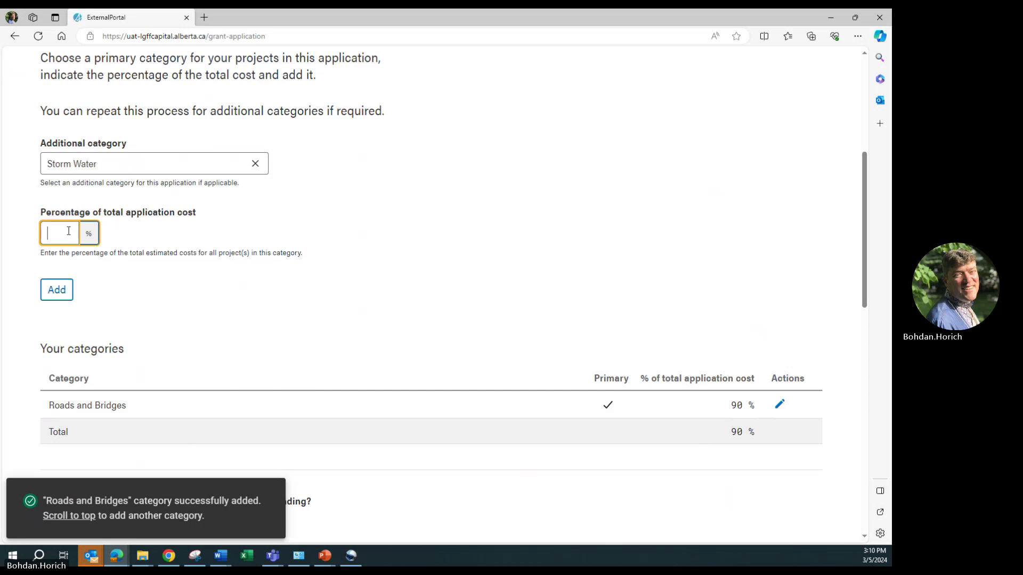
type("10")
left_click(54, 294)
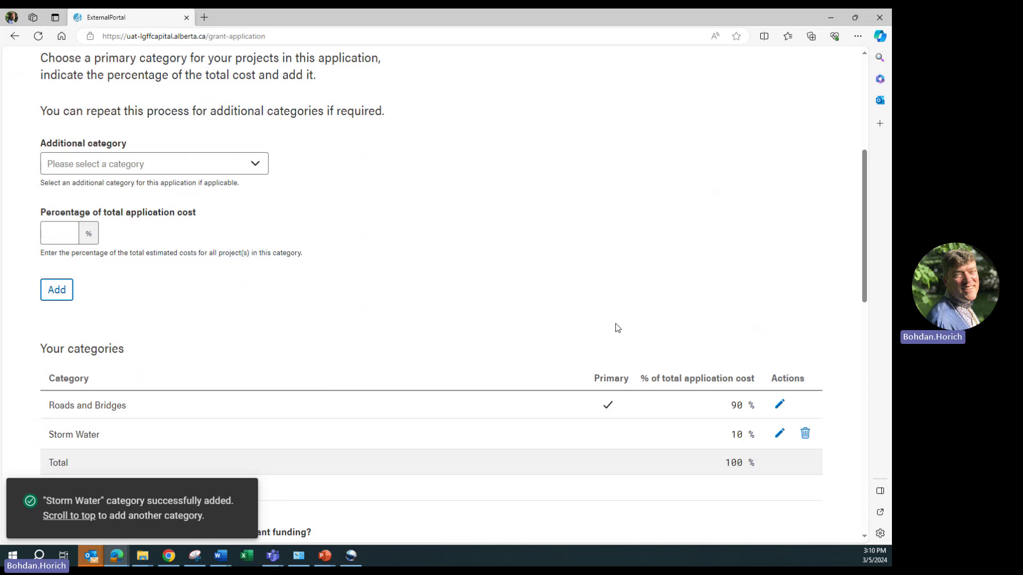
Edit Storm Water to 20% and Roads and Bridges to 80%, saving each
left_click(779, 435)
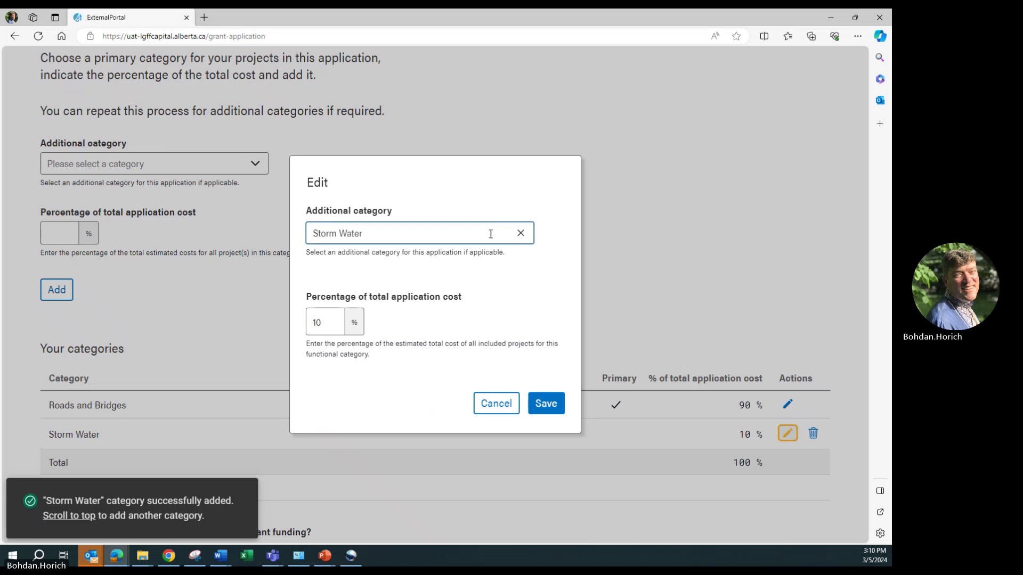
left_click(331, 321)
left_click(330, 319)
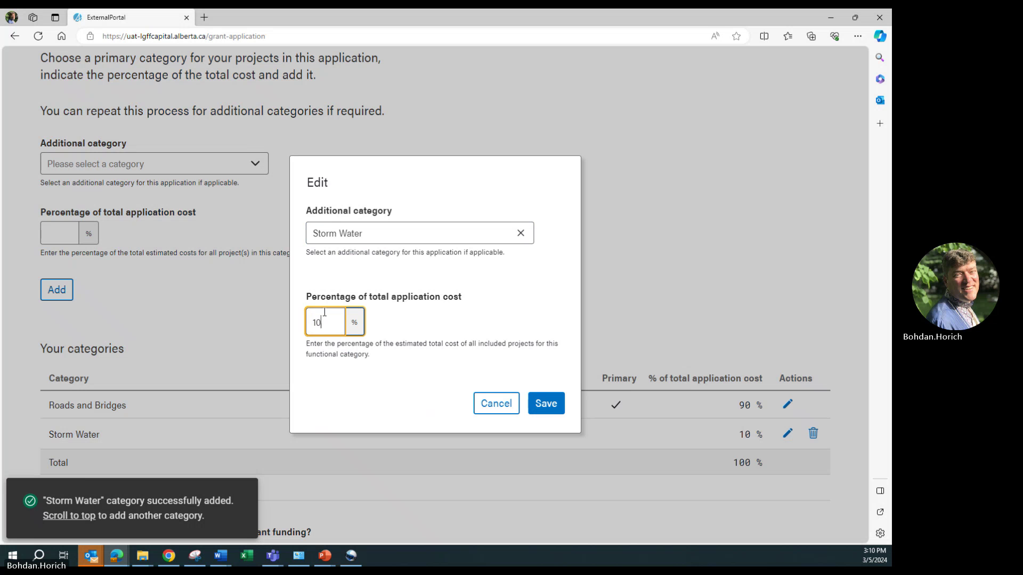
key("BackSpace")
key("BackSpace")
type("20")
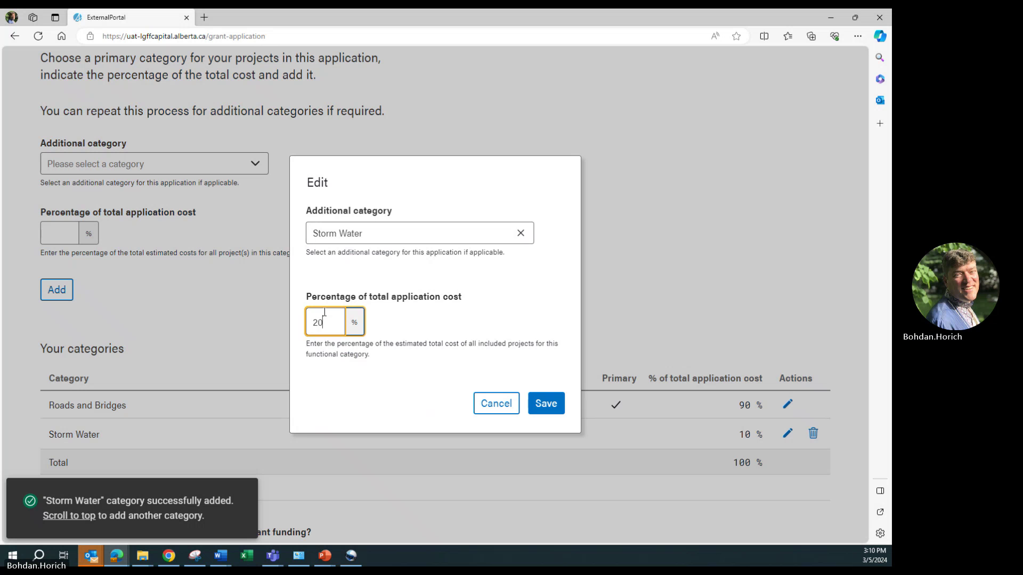
left_click(546, 405)
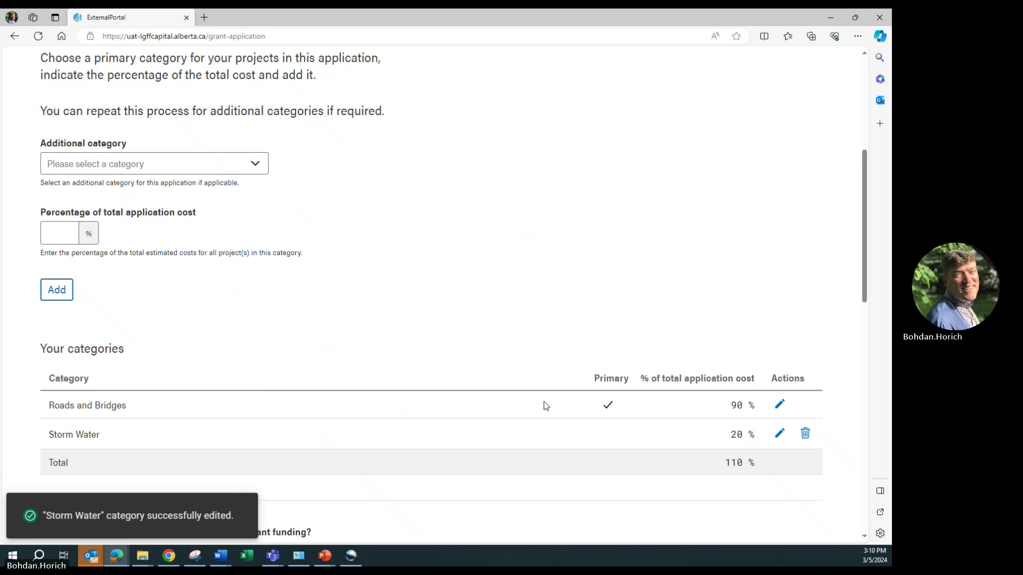
left_click(779, 405)
left_click(315, 319)
double_click(319, 319)
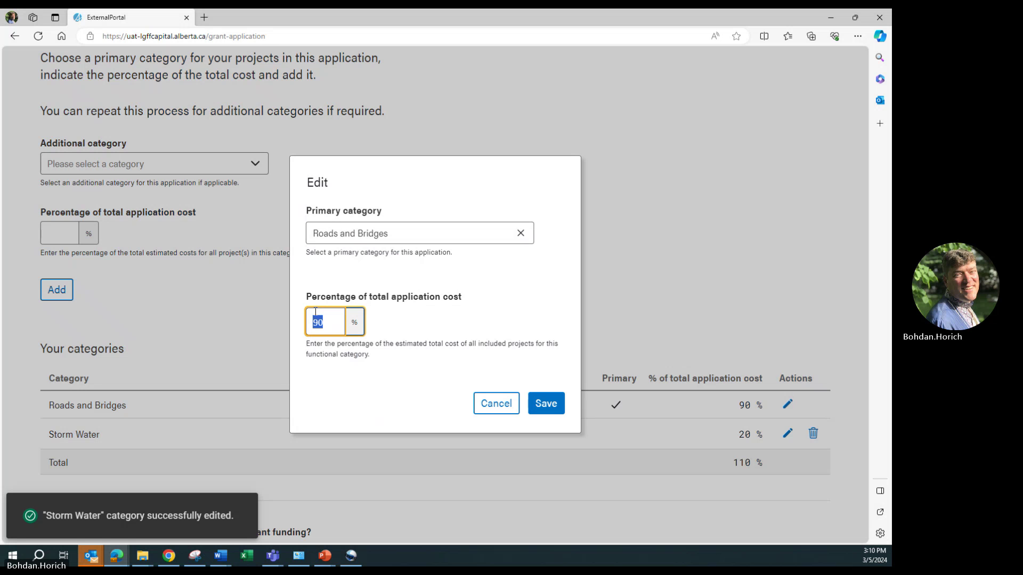
type("80")
left_click(533, 397)
scroll(555, 269, "down", 4)
scroll(538, 276, "down", 1)
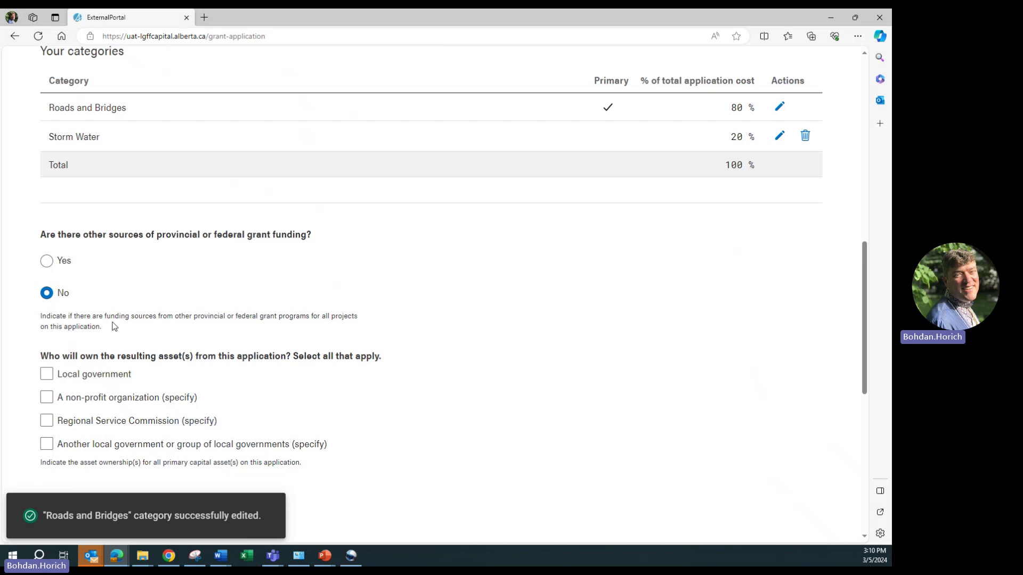
Declare other grant funding from the Canada Community-Building Fund (CCBF)
left_click(47, 260)
scroll(356, 292, "down", 1)
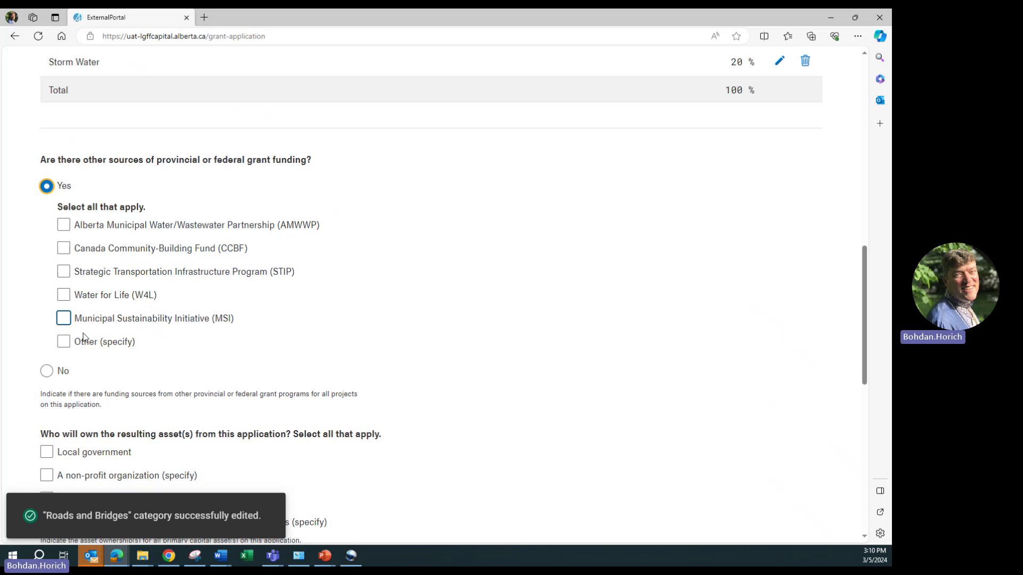
left_click(64, 249)
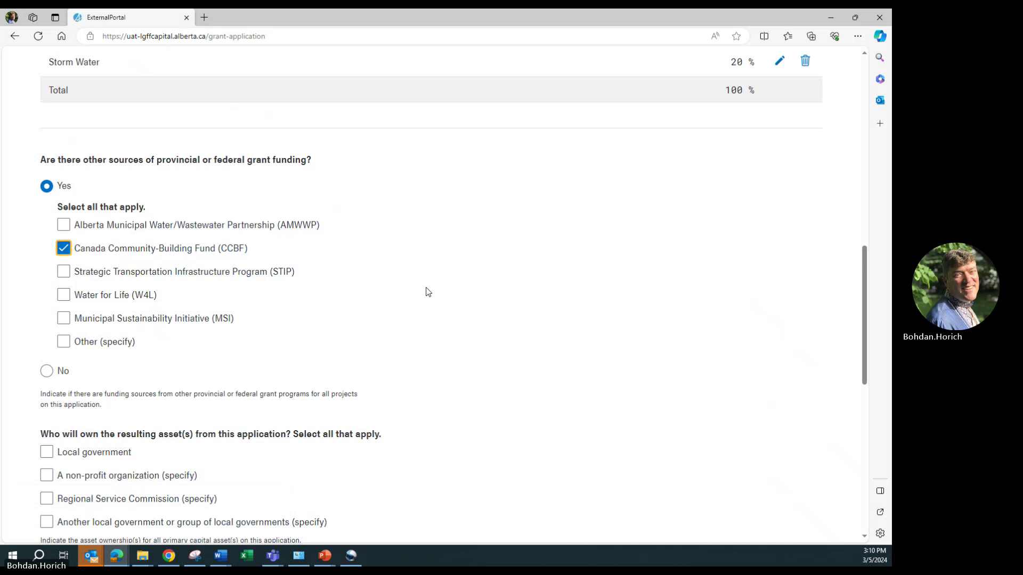
Mark local government as the asset owner and proceed to the Projects step
scroll(428, 292, "down", 5)
scroll(428, 295, "up", 1)
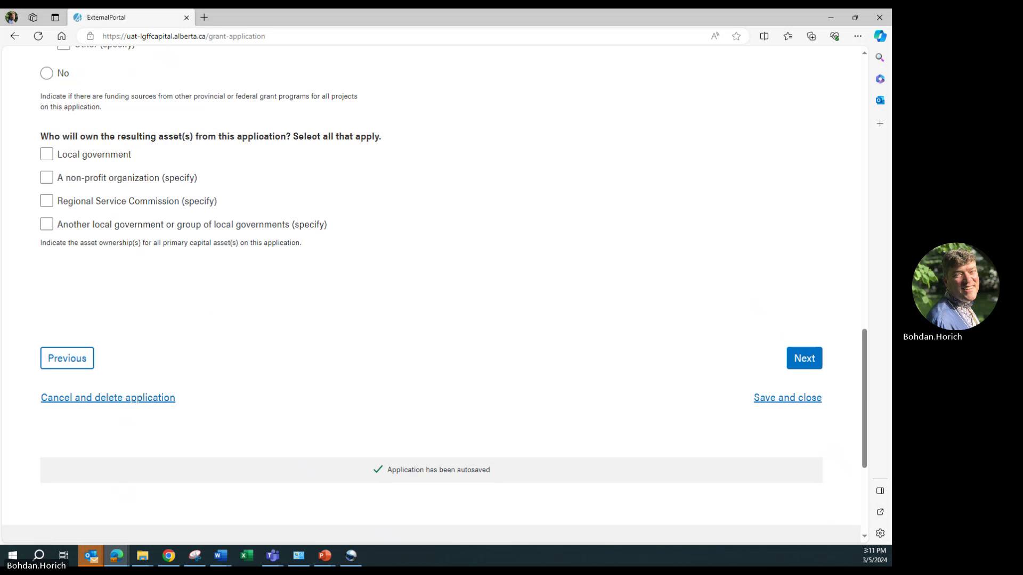
left_click(47, 154)
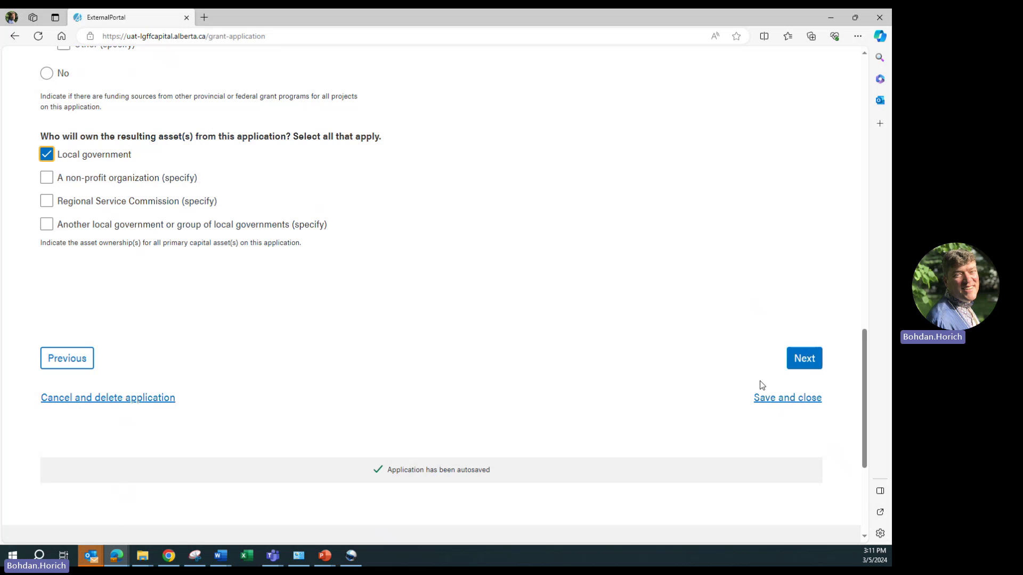
left_click(800, 365)
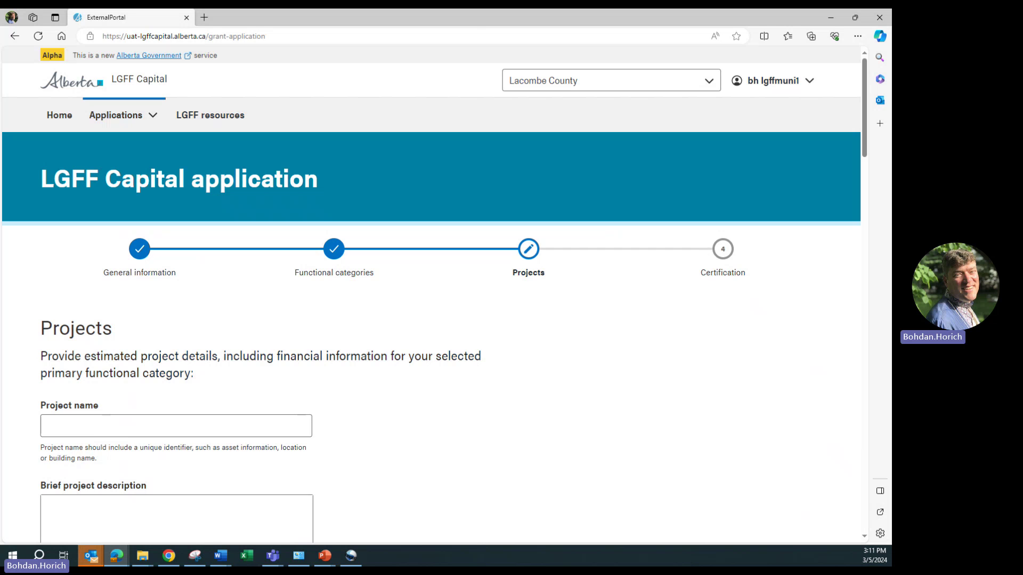
Paste 'Rainy Creek Road Paving and Widening' as the project name
key("alt+Tab")
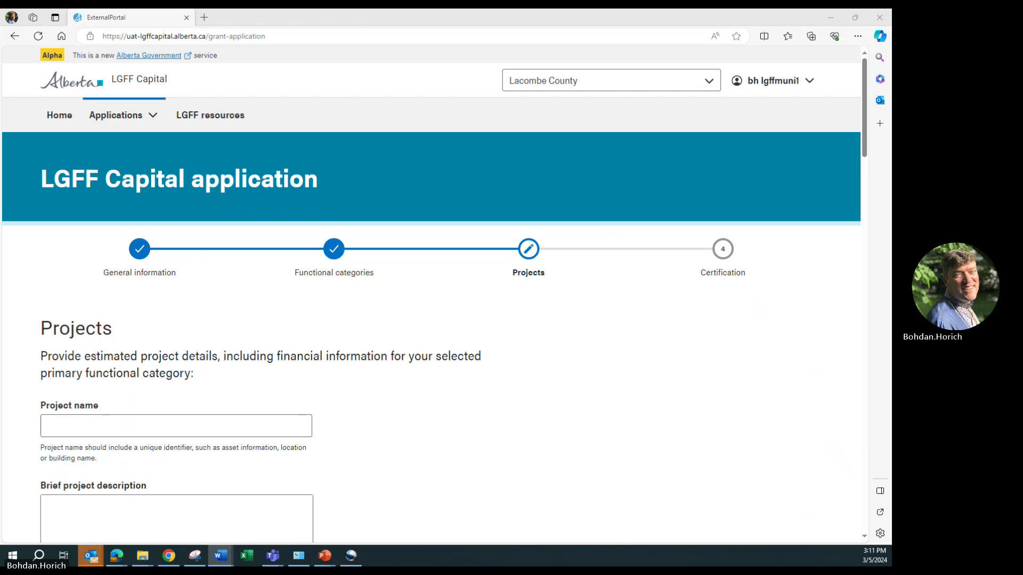
left_click(106, 428)
right_click(105, 429)
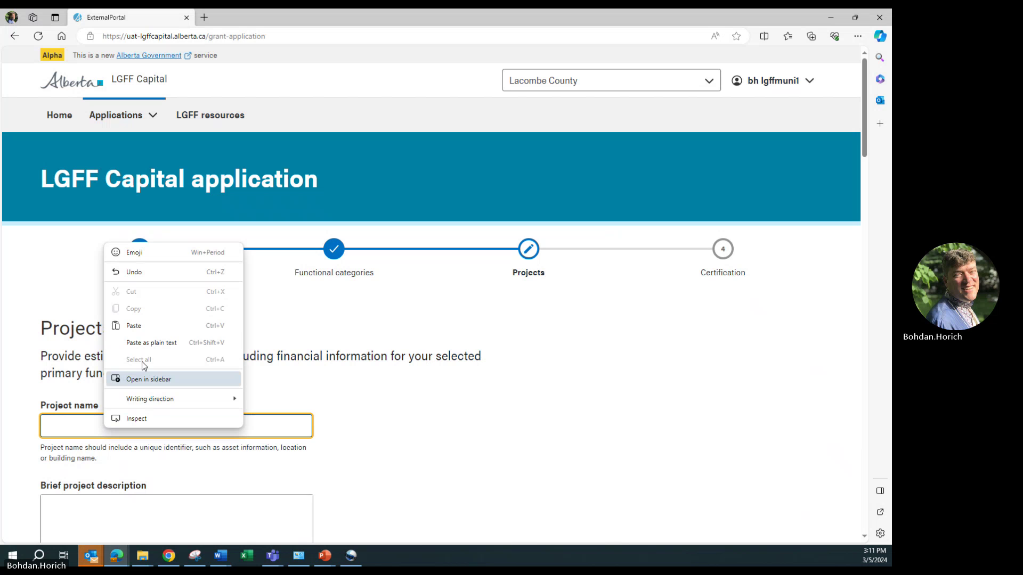
left_click(134, 326)
scroll(431, 372, "down", 5)
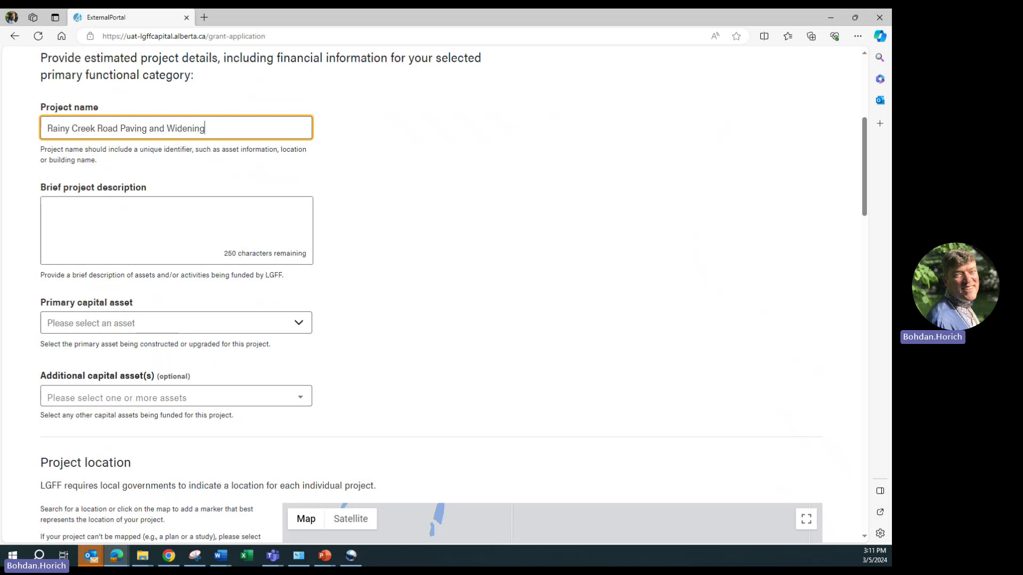
Paste the paving, culvert and storm line description as plain text
key("alt+Tab")
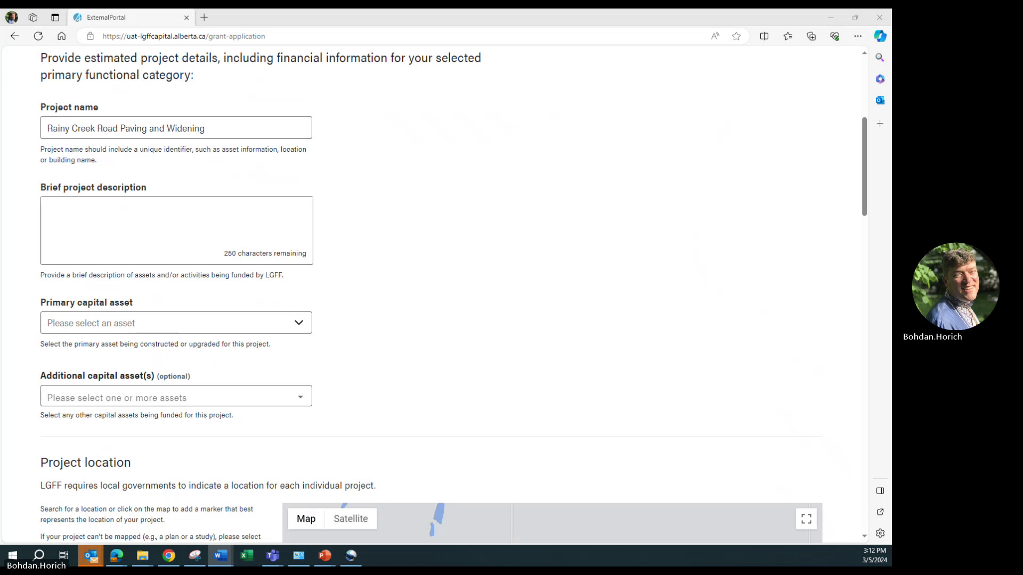
left_click(75, 204)
right_click(73, 206)
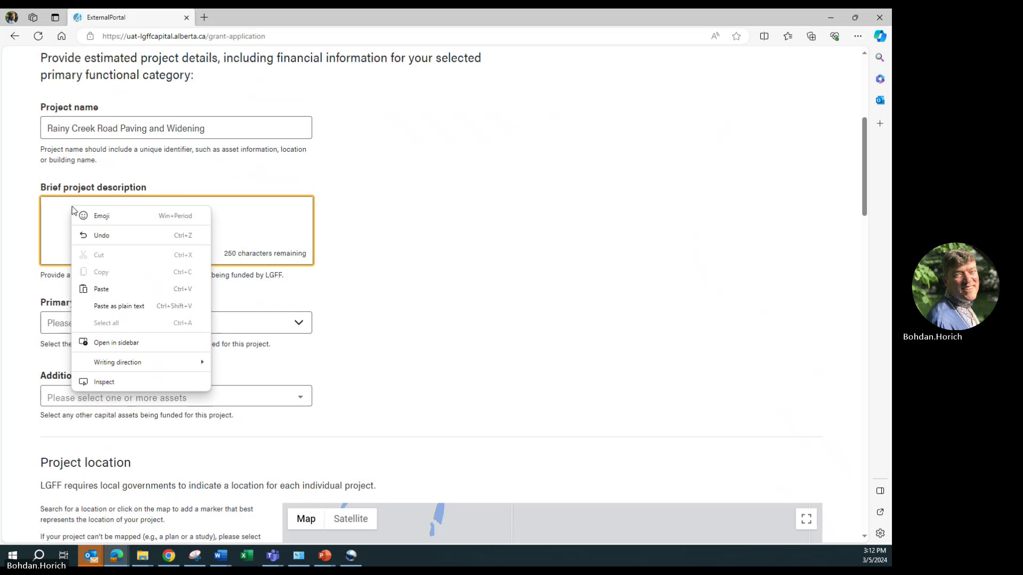
left_click(112, 289)
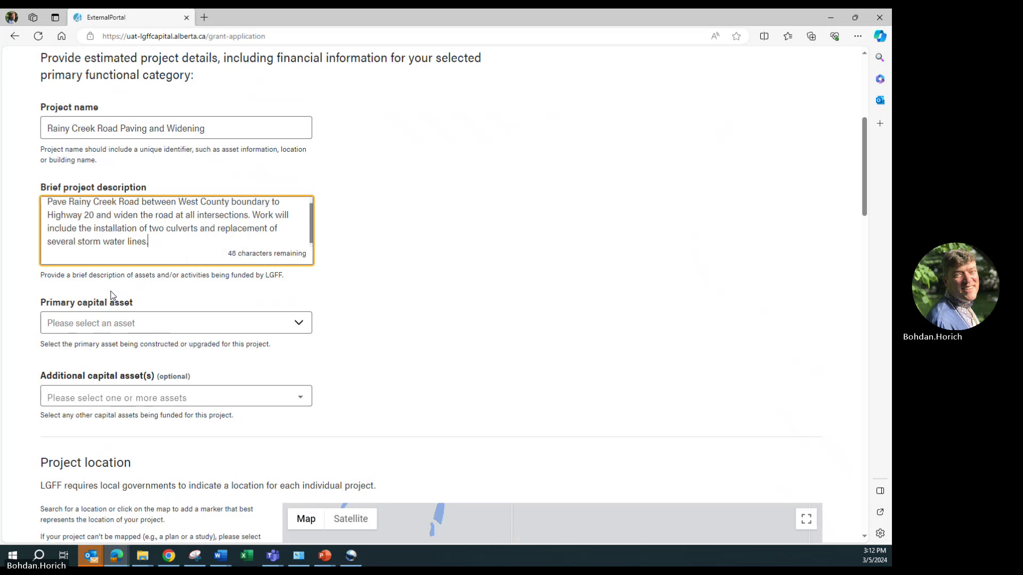
left_click(389, 311)
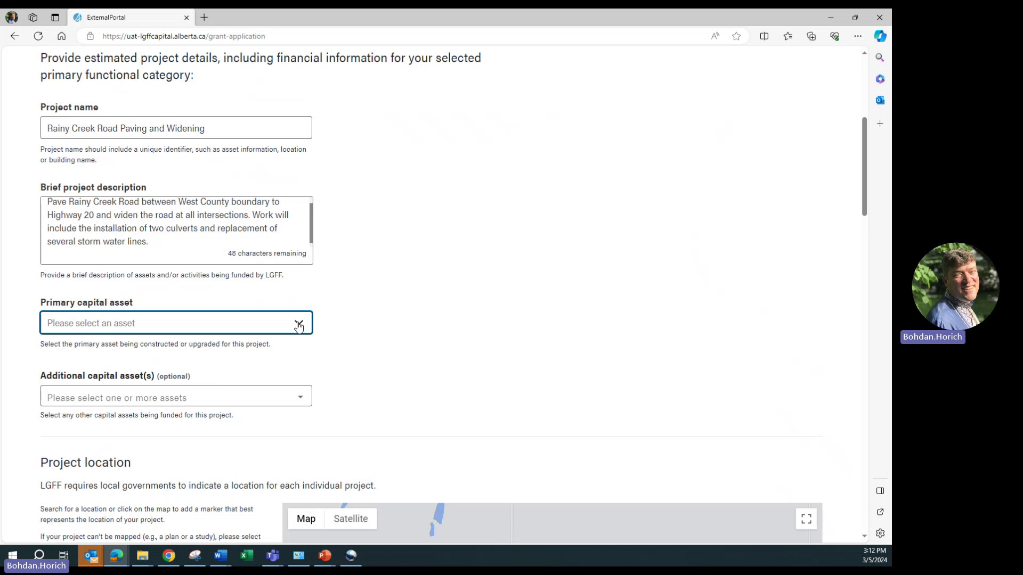
Leave Road/Street (lane km) as the primary capital asset
scroll(454, 298, "down", 1)
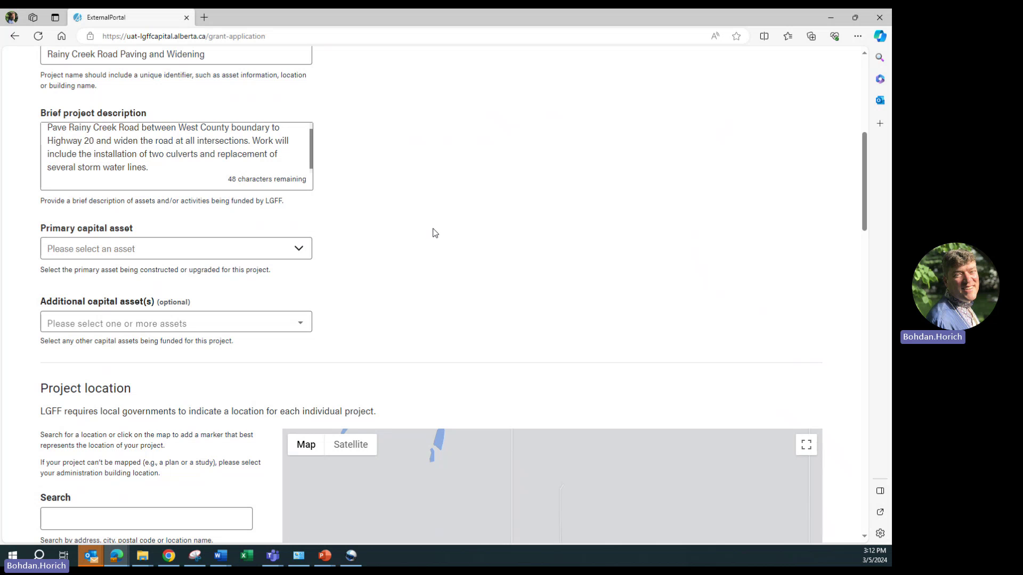
left_click(300, 248)
left_click_drag(307, 289, 309, 337)
left_click(156, 354)
left_click(300, 250)
left_click_drag(308, 325, 315, 368)
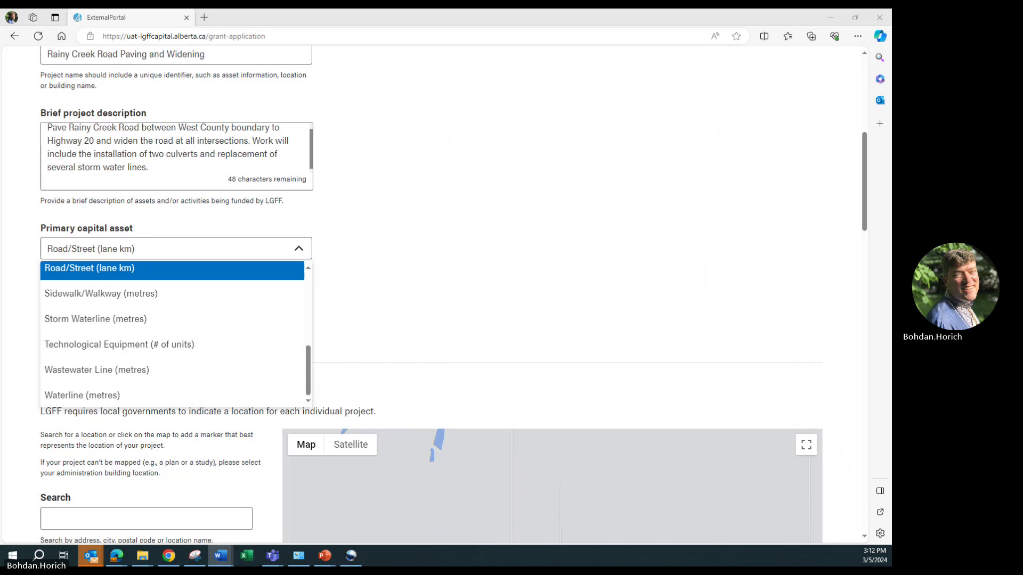
left_click(461, 283)
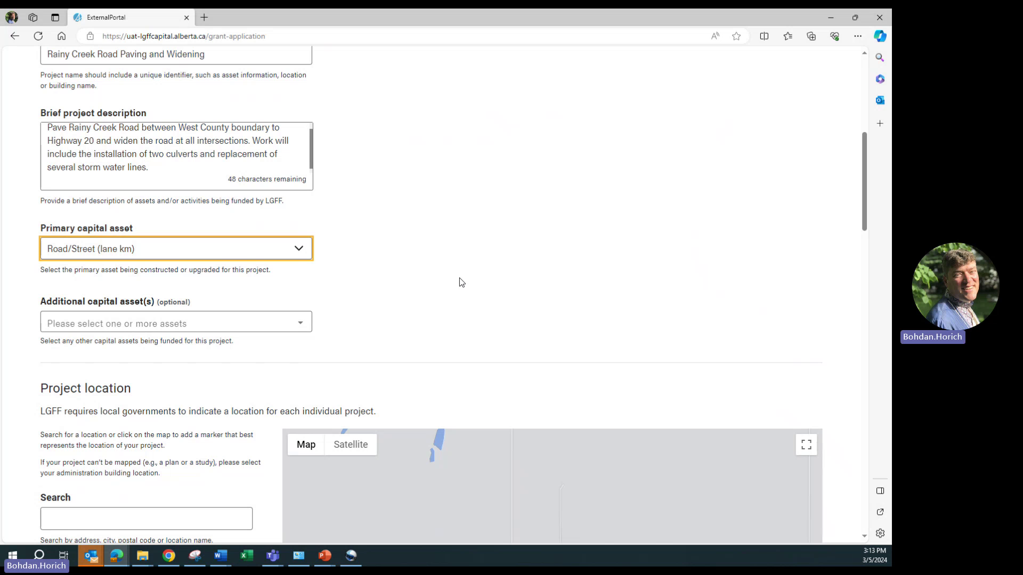
Tick Culvert and Storm Waterline as additional capital assets
left_click(302, 325)
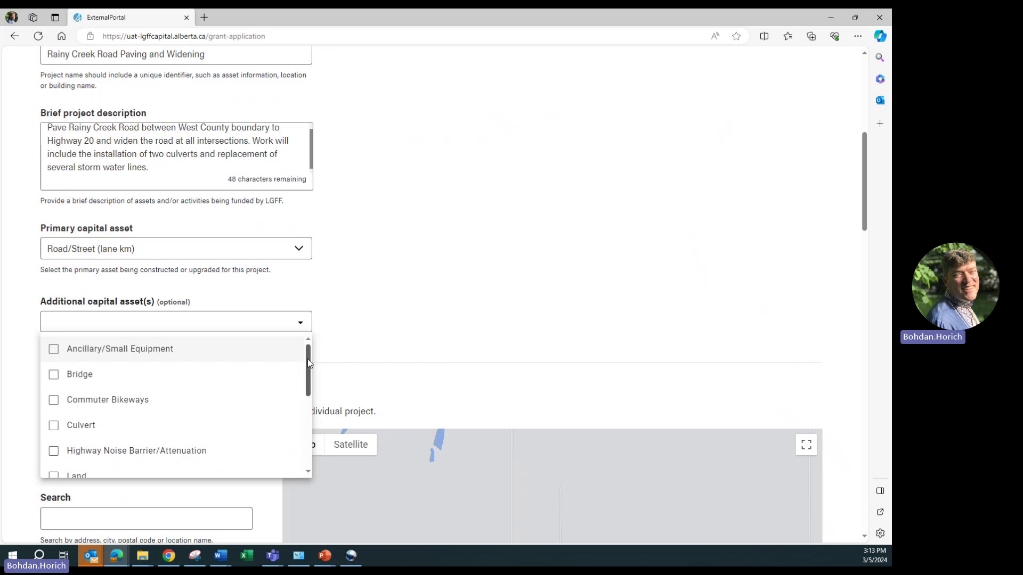
scroll(308, 368, "down", 1)
left_click(53, 411)
left_click_drag(307, 371, 304, 420)
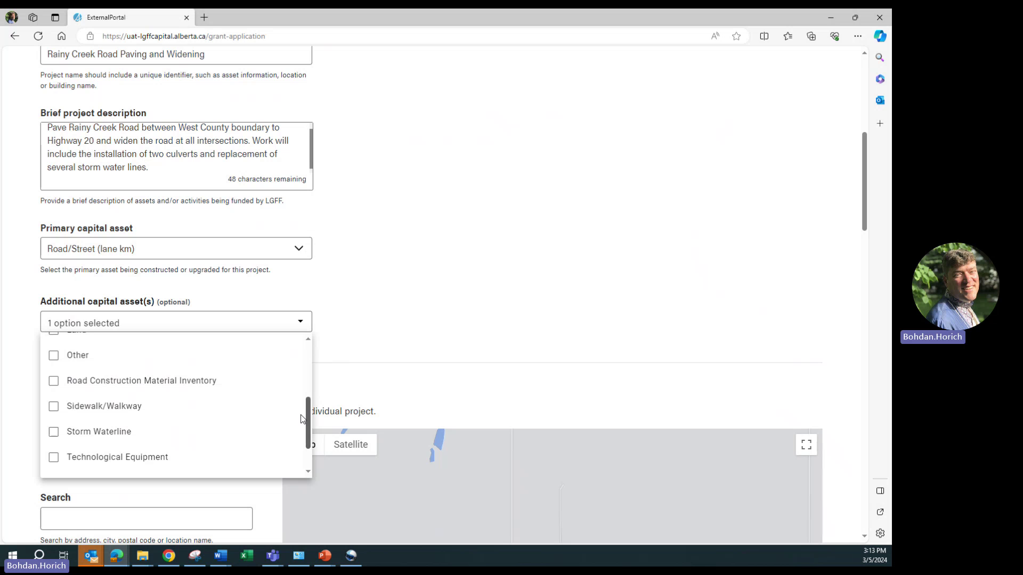
left_click(54, 437)
left_click(468, 283)
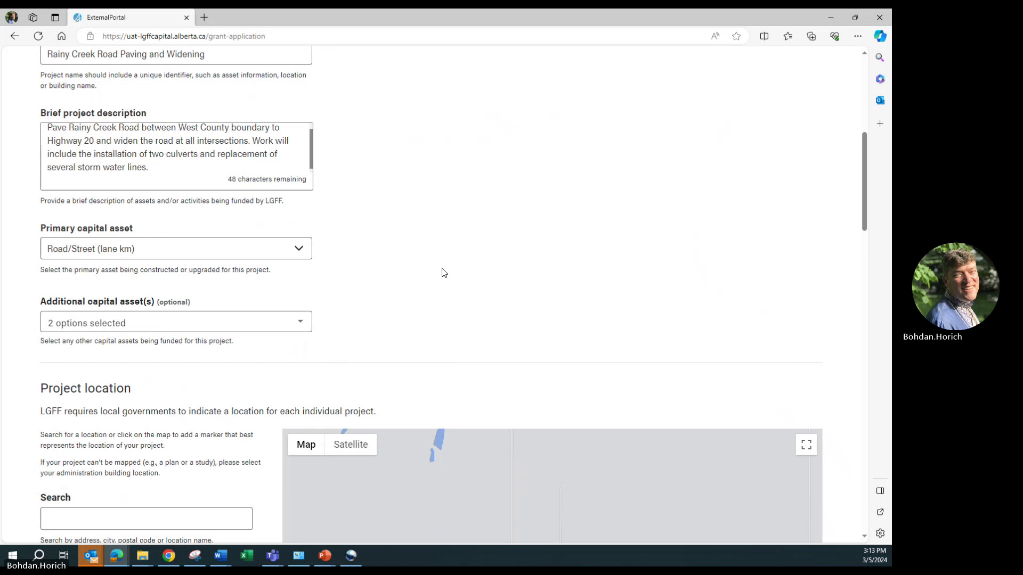
scroll(443, 272, "down", 1)
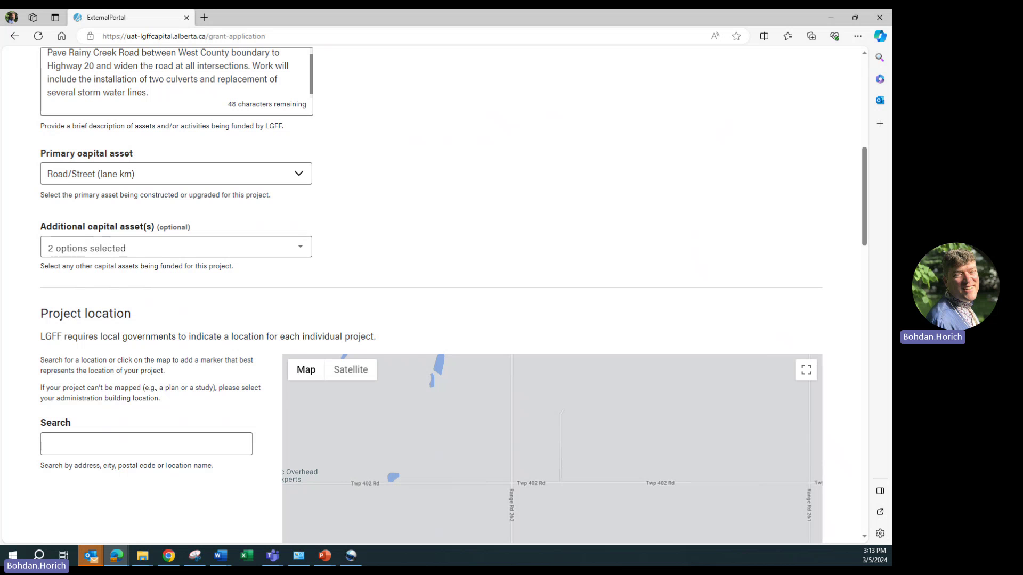
Search 'Rainy Creek Road', choose the Bentley suggestion and confirm it as the project location
scroll(485, 169, "down", 2)
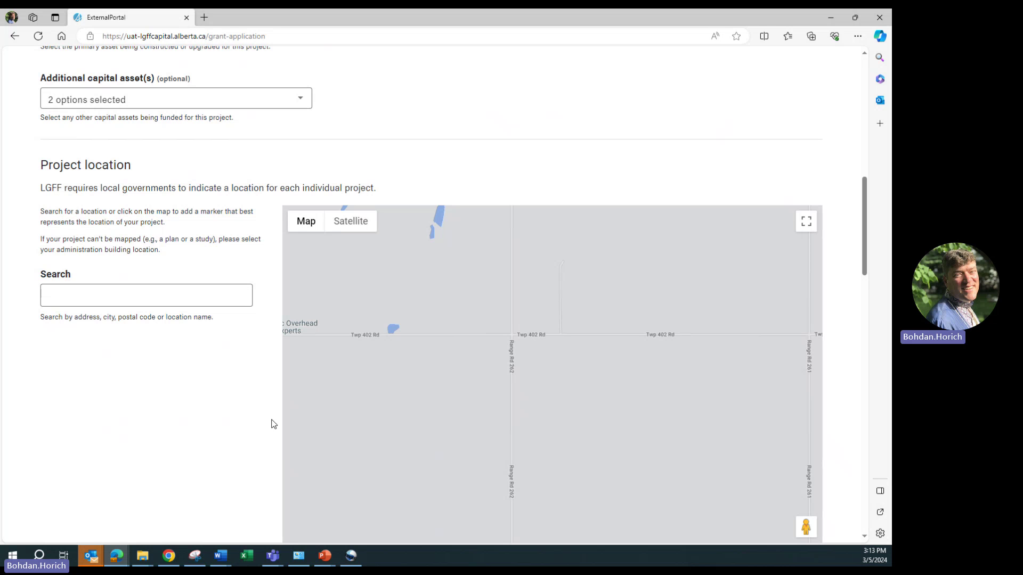
scroll(352, 408, "down", 2)
scroll(349, 408, "up", 1)
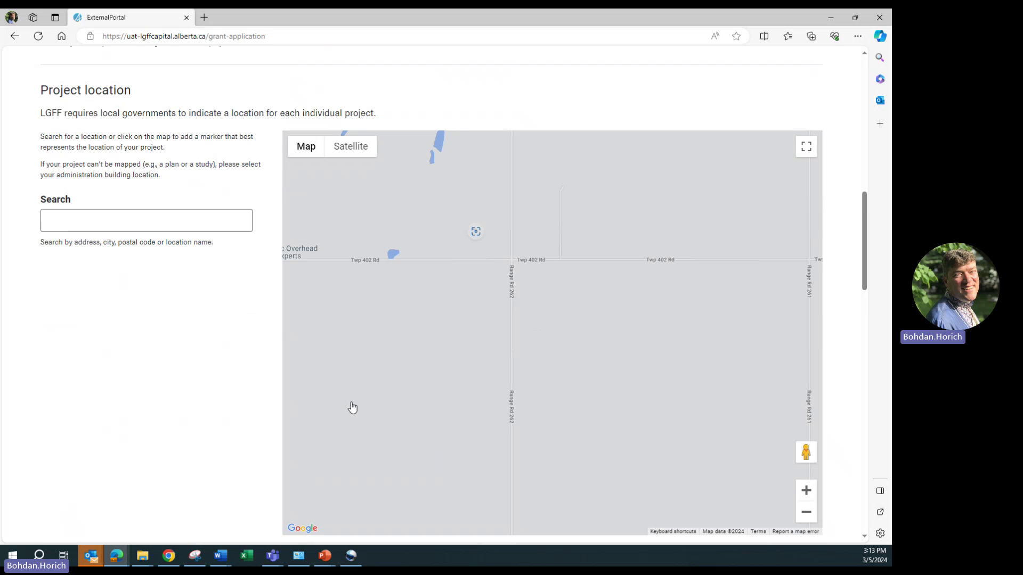
left_click(806, 513)
left_click(806, 513)
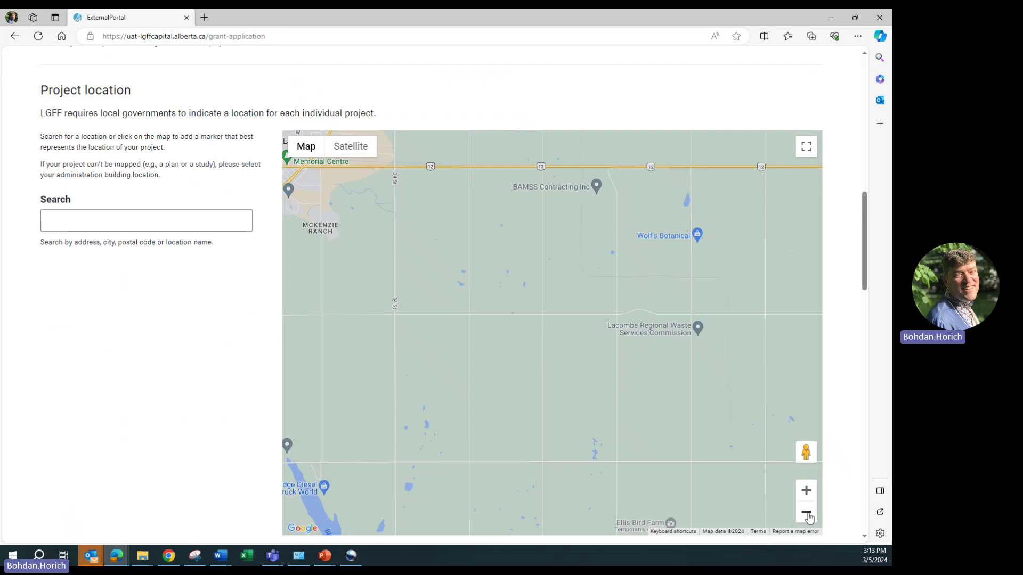
left_click(806, 512)
left_click(75, 224)
type("Rainy Creek")
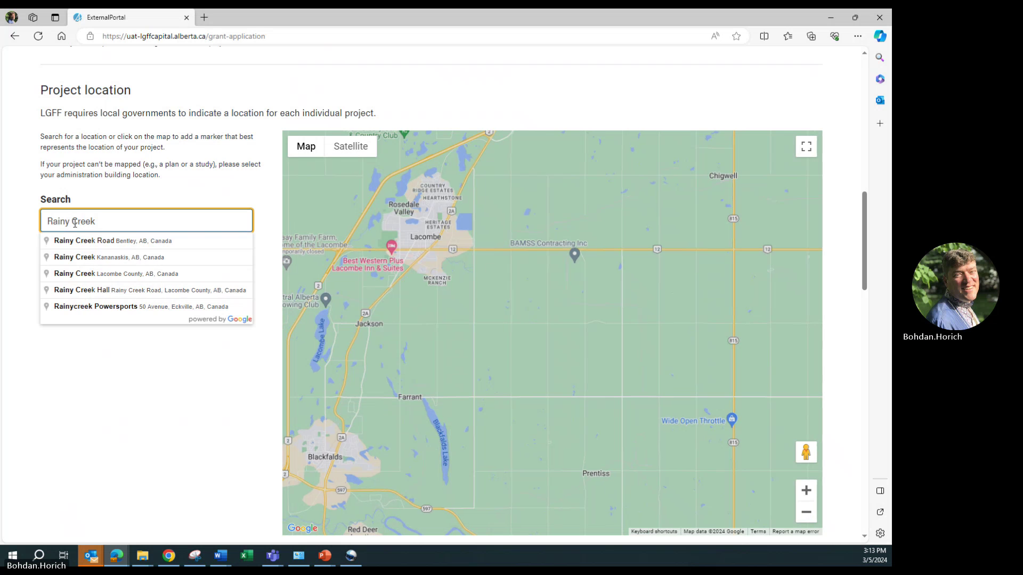
type(" Road")
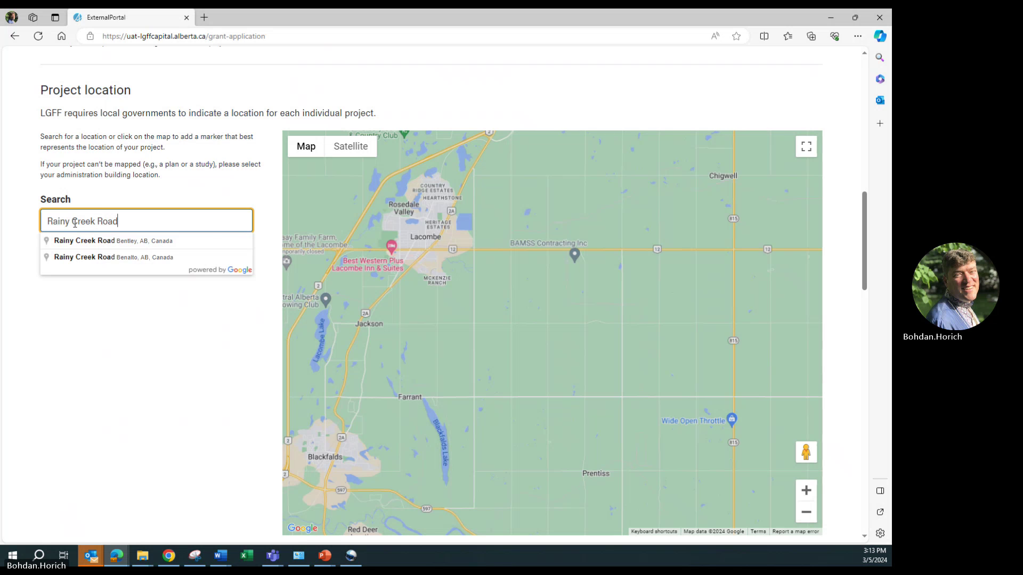
left_click(140, 247)
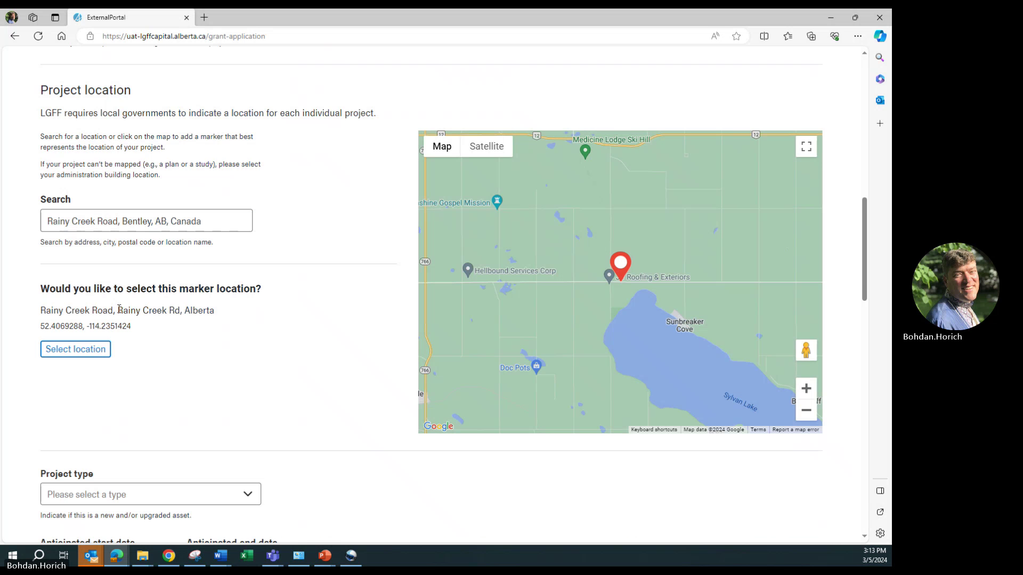
left_click(78, 350)
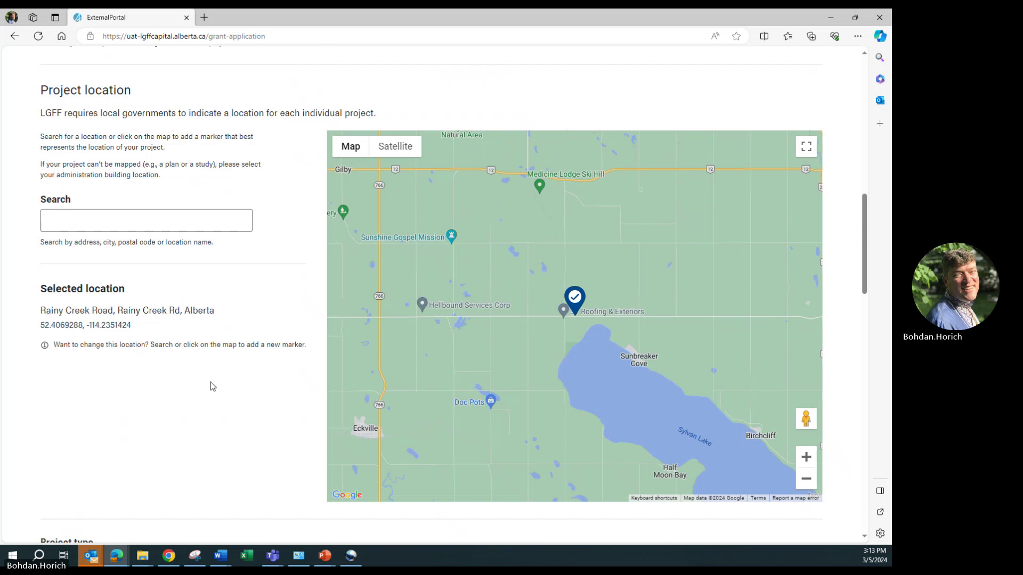
scroll(210, 382, "down", 5)
scroll(213, 385, "down", 3)
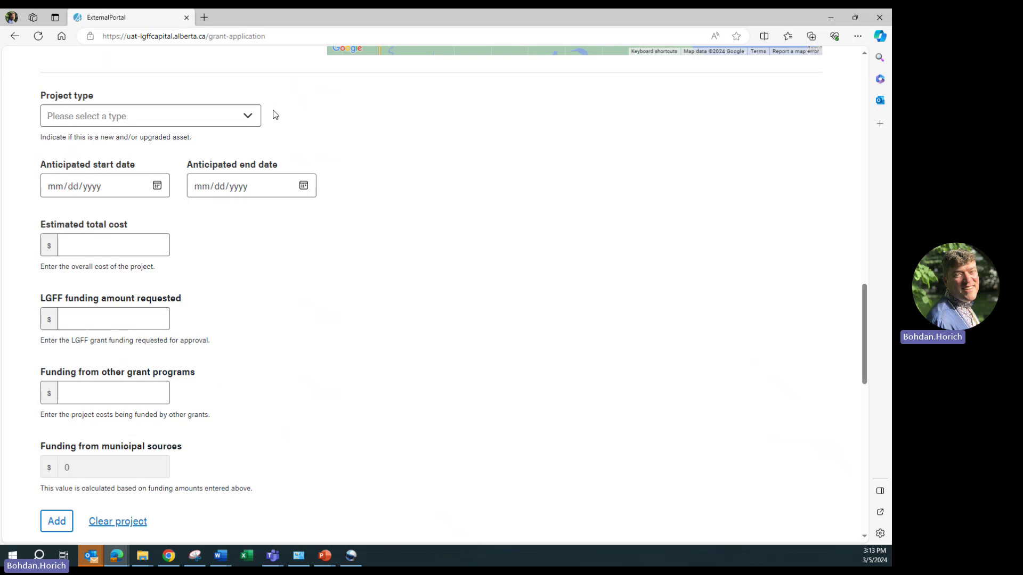
Set the project type to Both
left_click(248, 117)
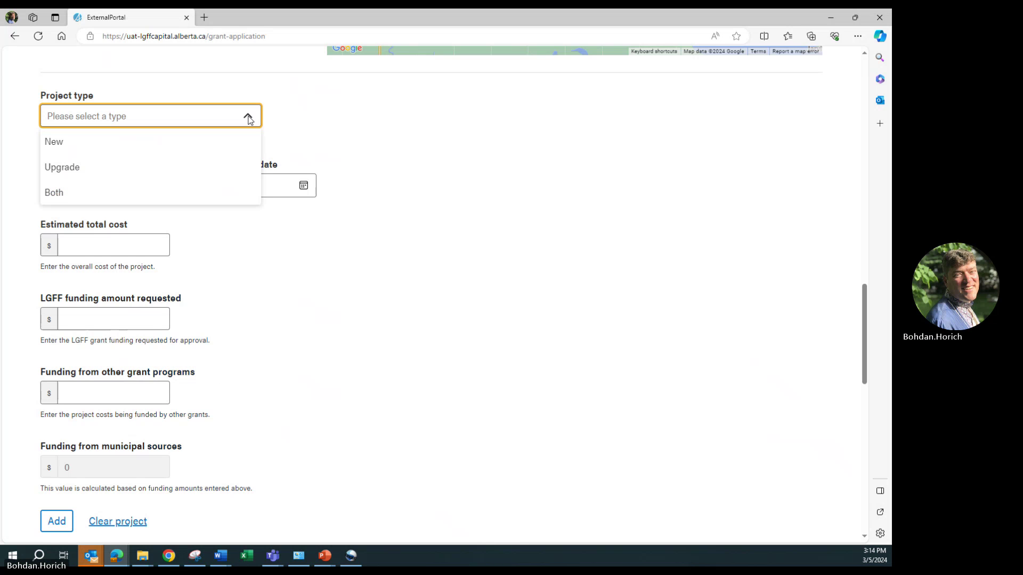
left_click(78, 168)
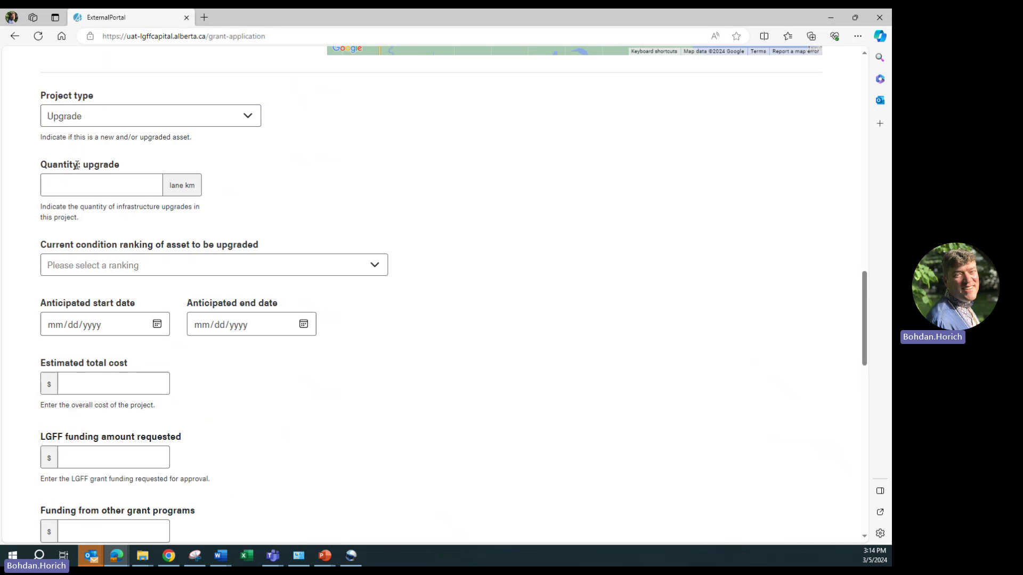
left_click(83, 185)
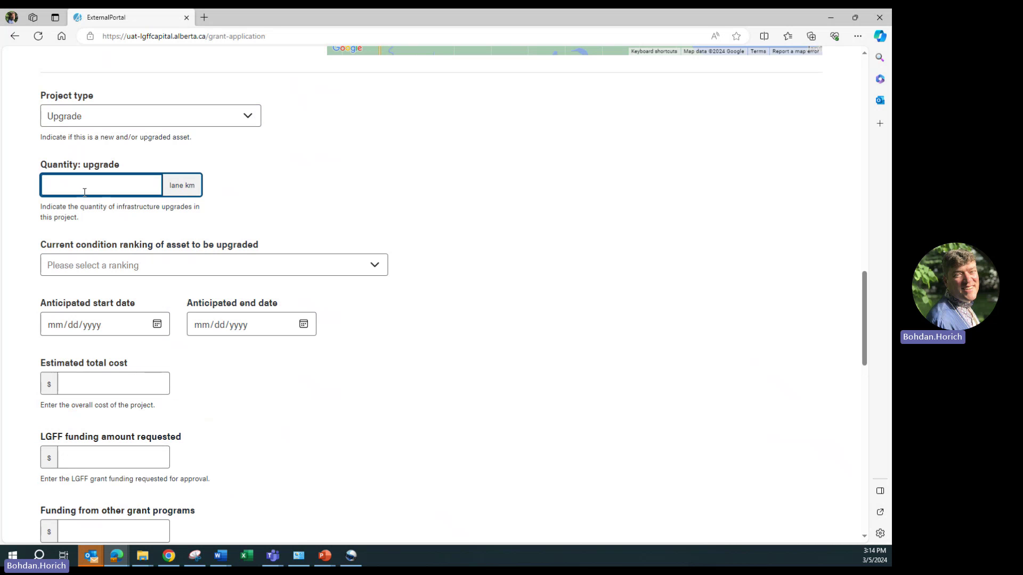
left_click(115, 164)
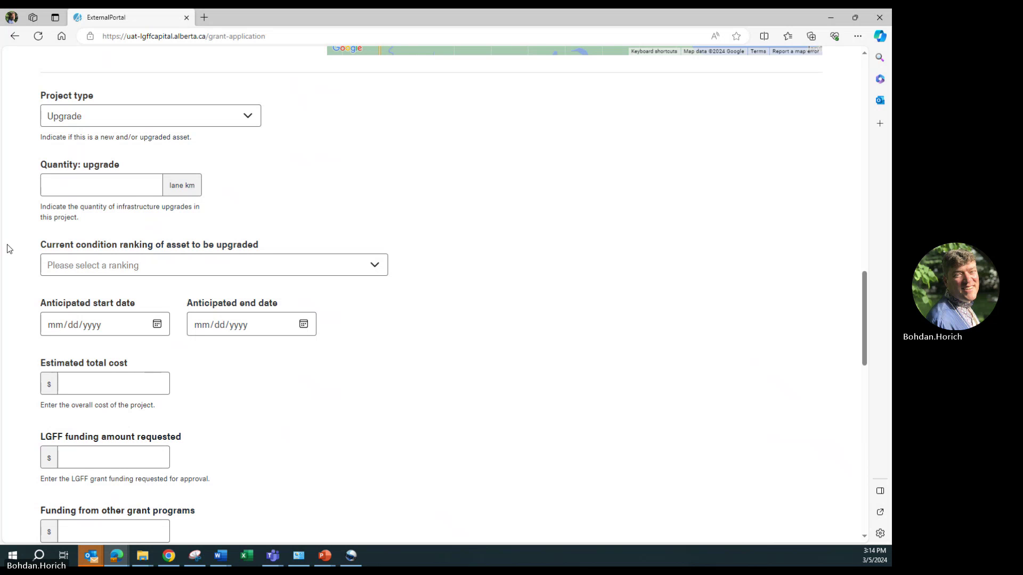
left_click(142, 185)
left_click(208, 141)
left_click(176, 116)
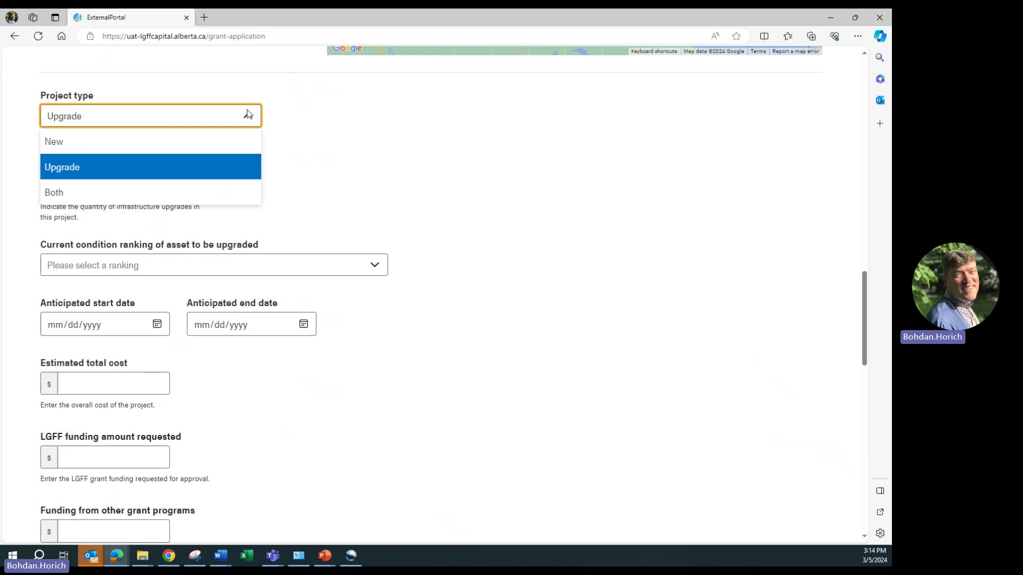
left_click(81, 145)
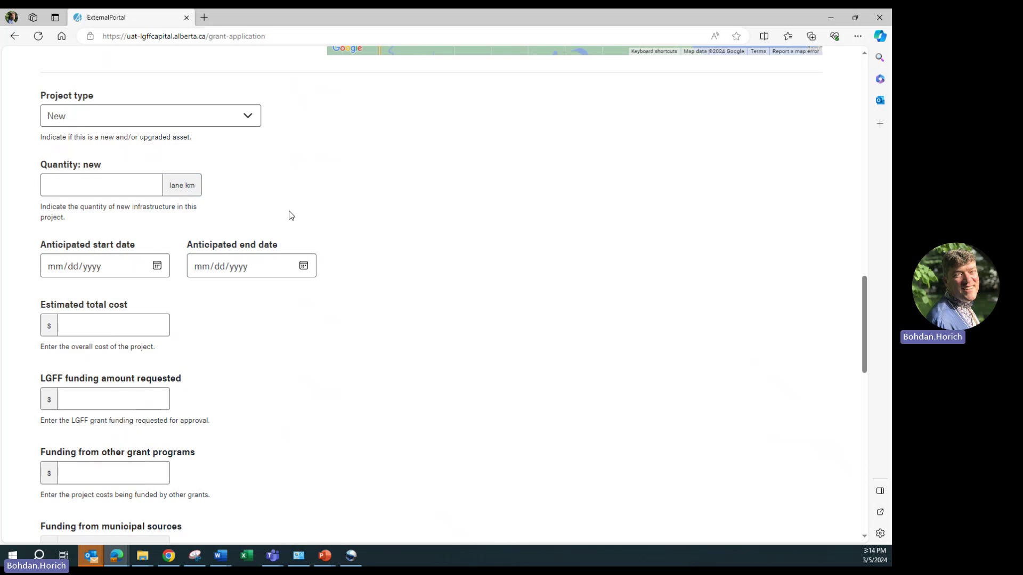
left_click(248, 116)
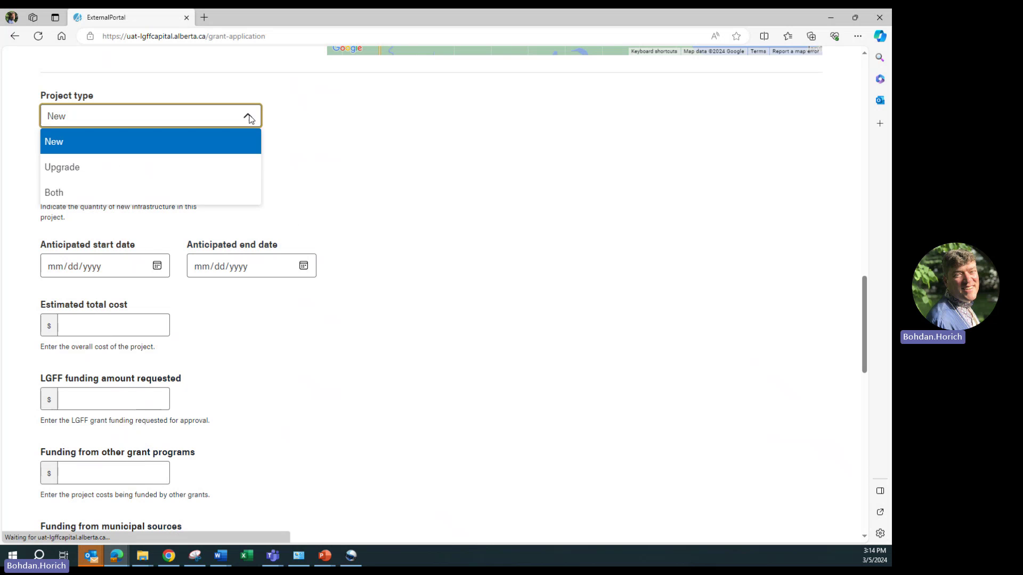
left_click(91, 195)
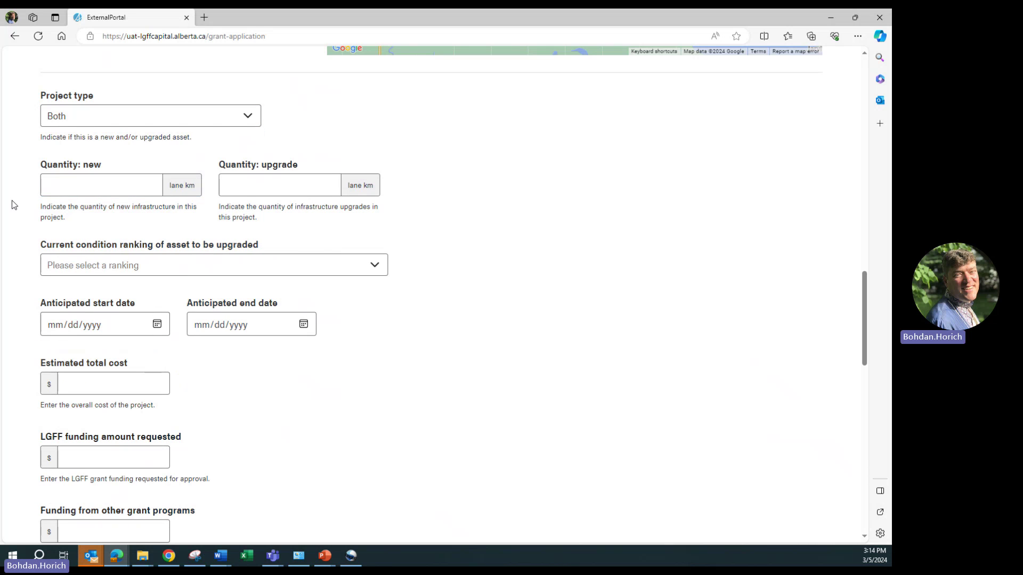
Enter 27 lane km for the upgrade quantity and 4 lane km for new
left_click(245, 185)
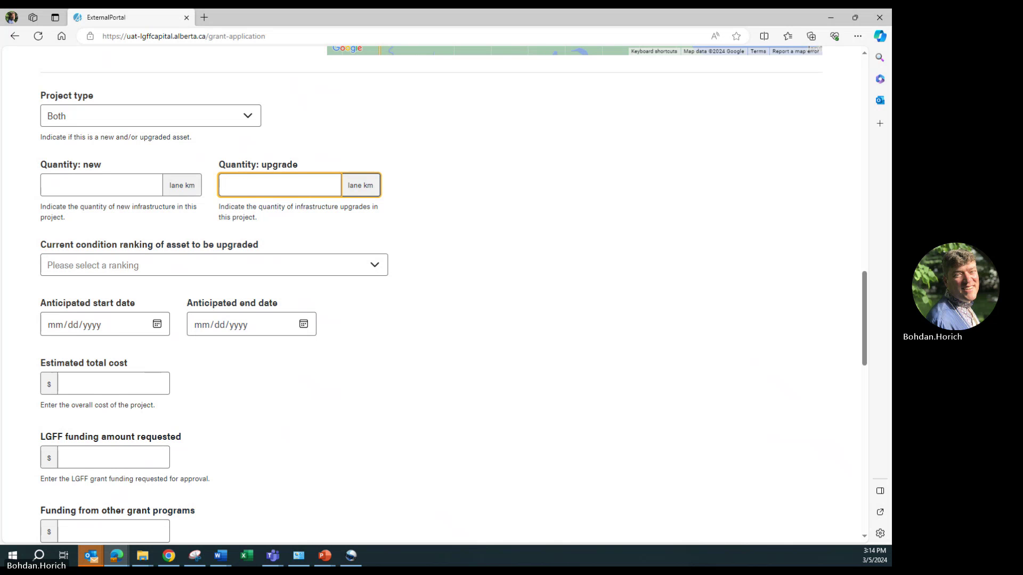
type("27")
left_click(122, 183)
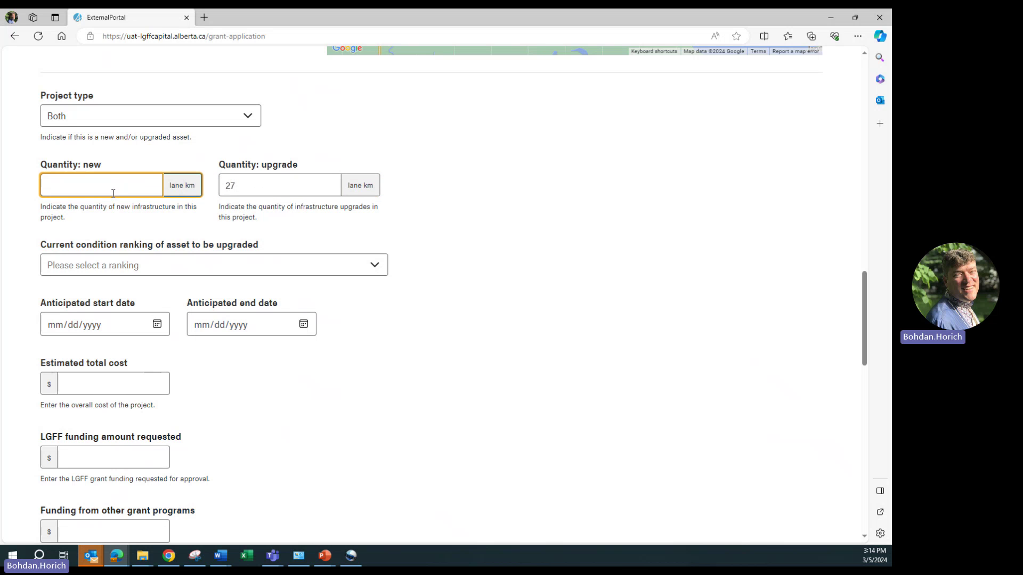
type("4")
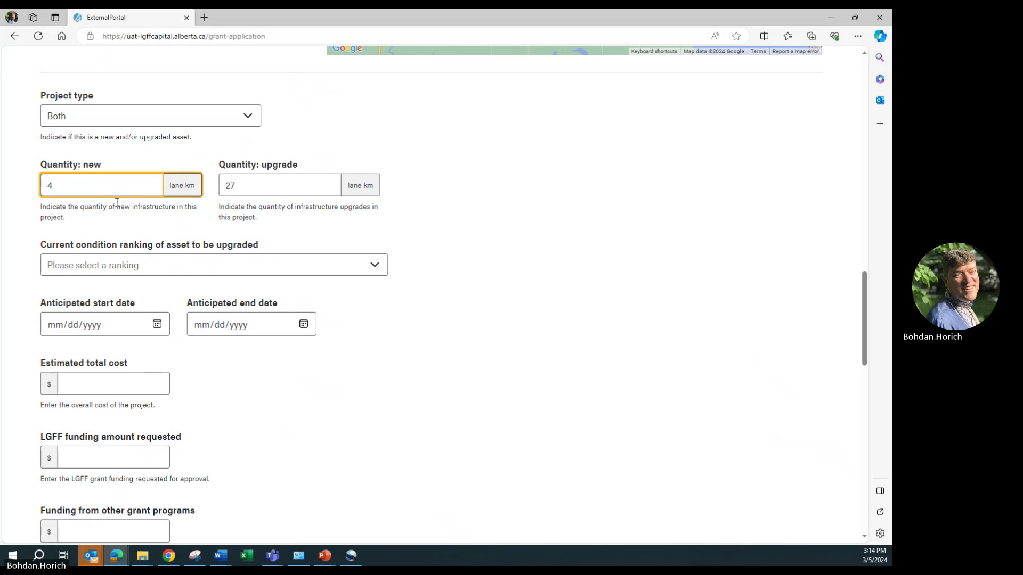
left_click(440, 224)
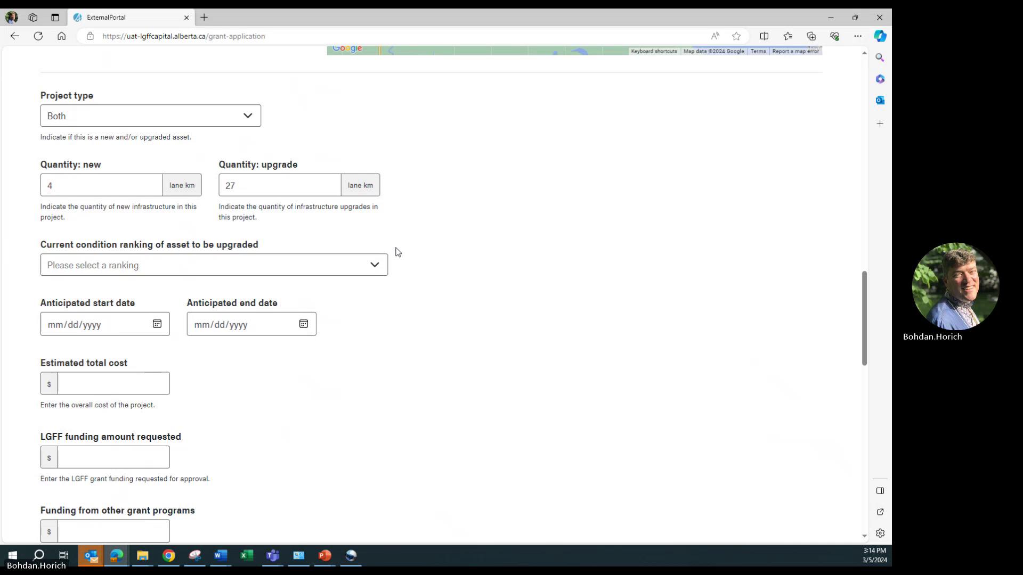
left_click(376, 265)
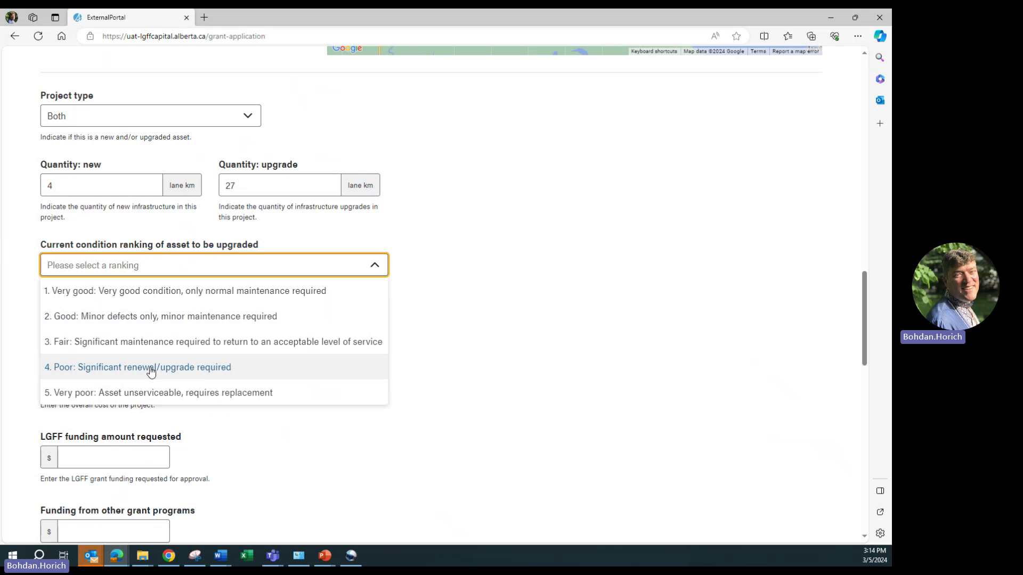
Rank the condition 4. Poor and set the anticipated start date to 06/05/2026
left_click(151, 368)
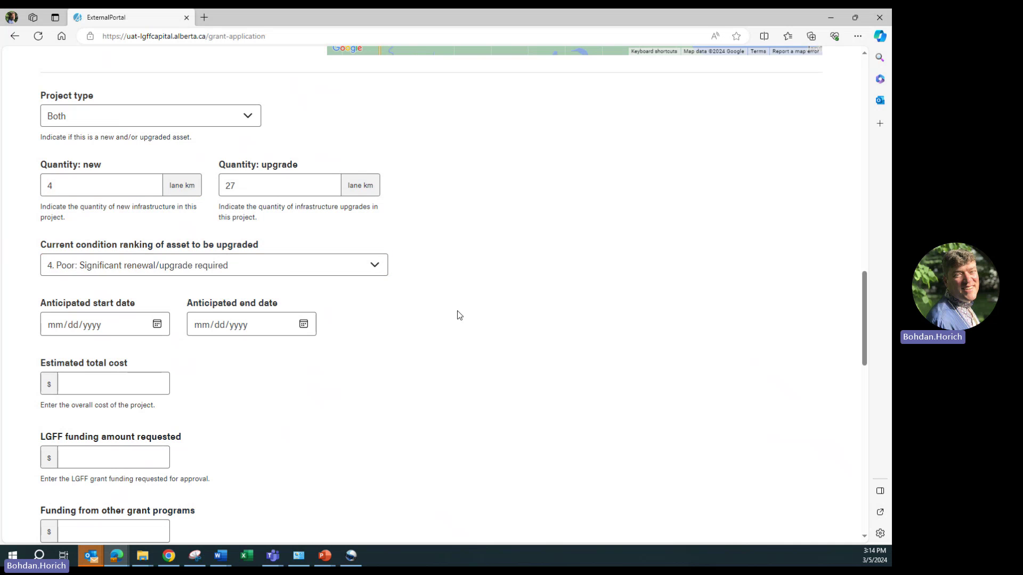
scroll(455, 316, "down", 1)
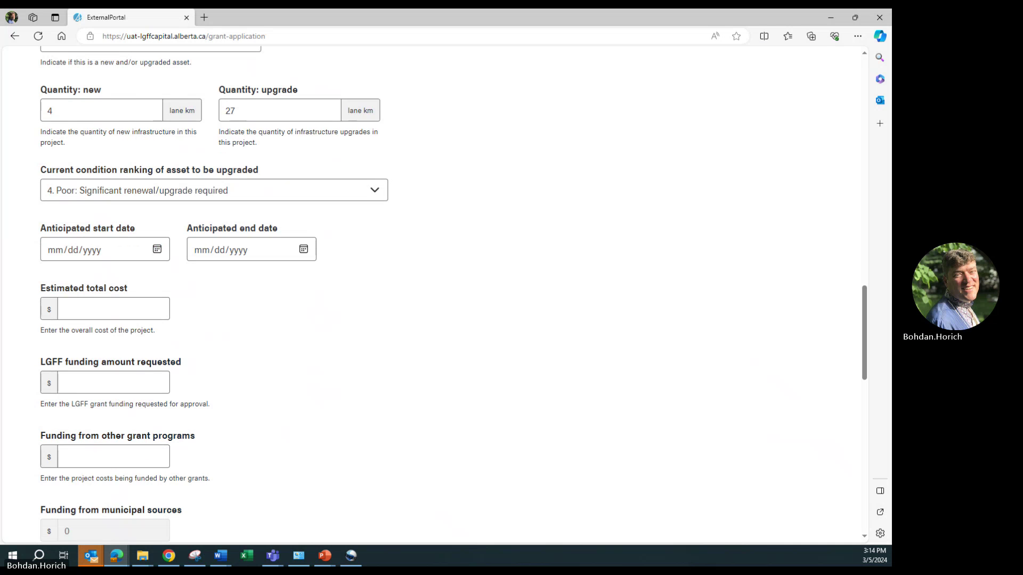
left_click(157, 250)
left_click(157, 250)
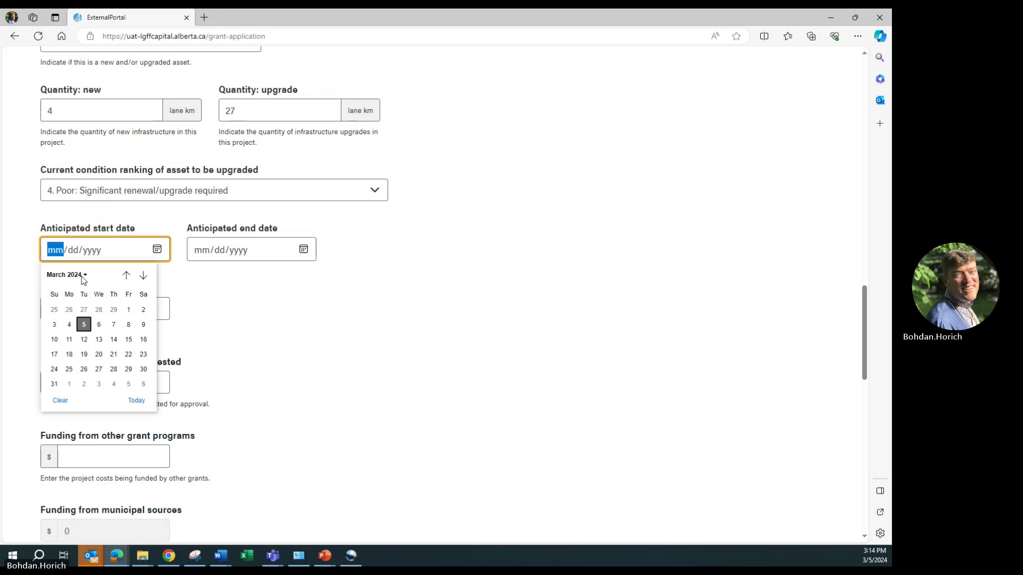
left_click(85, 275)
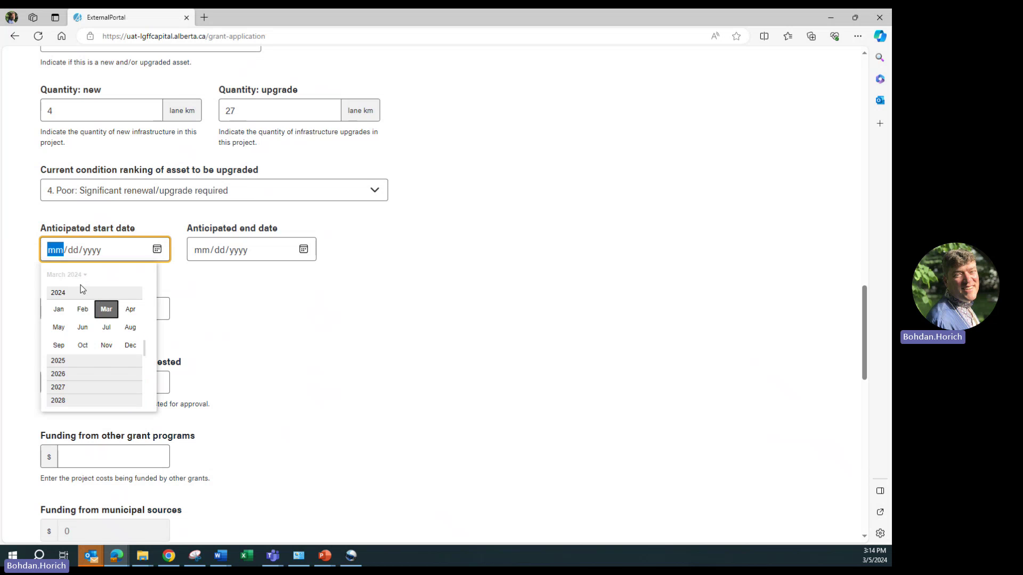
left_click(70, 374)
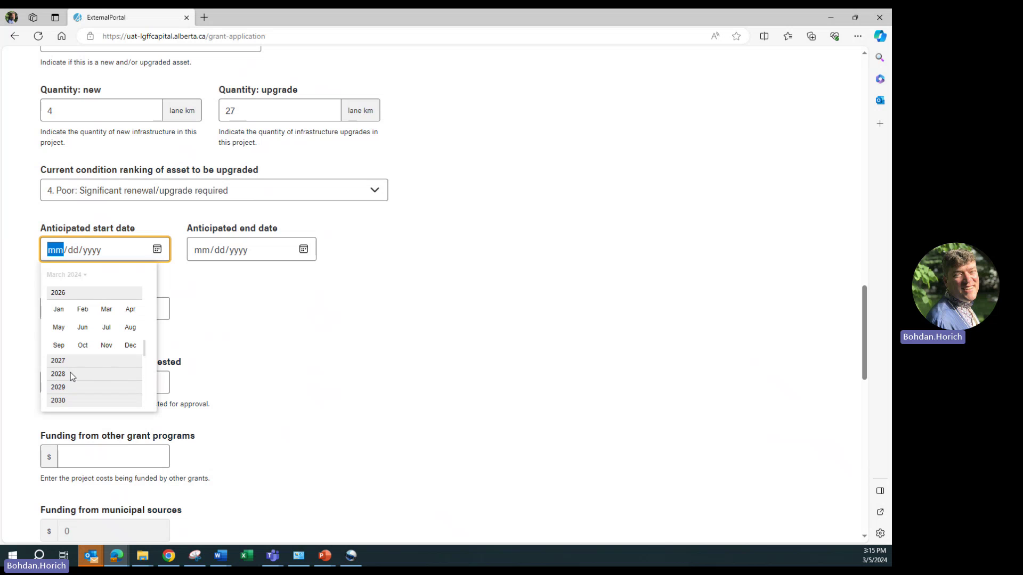
left_click(82, 328)
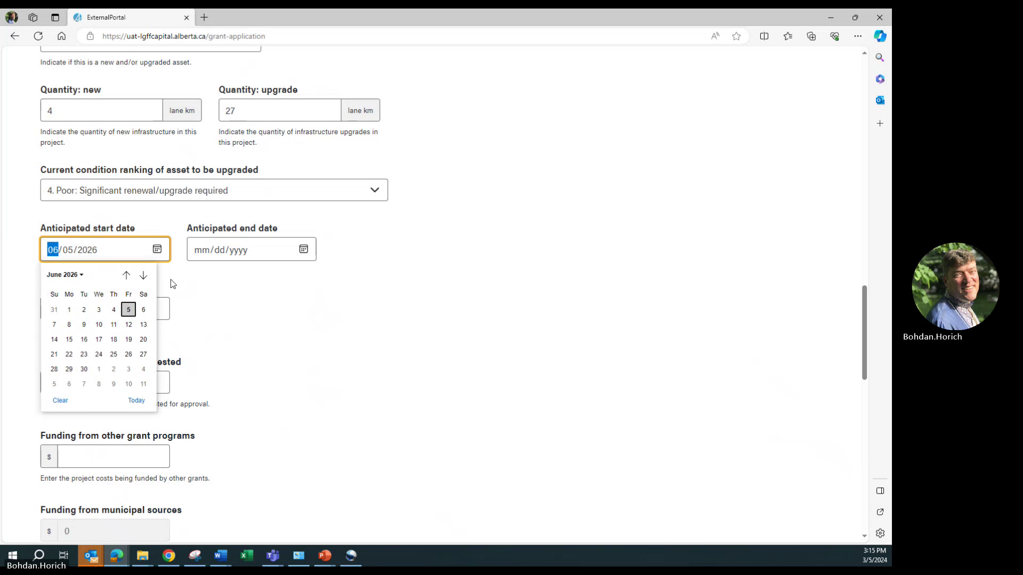
Set the anticipated end date to 08/06/2026
left_click(305, 250)
left_click(234, 275)
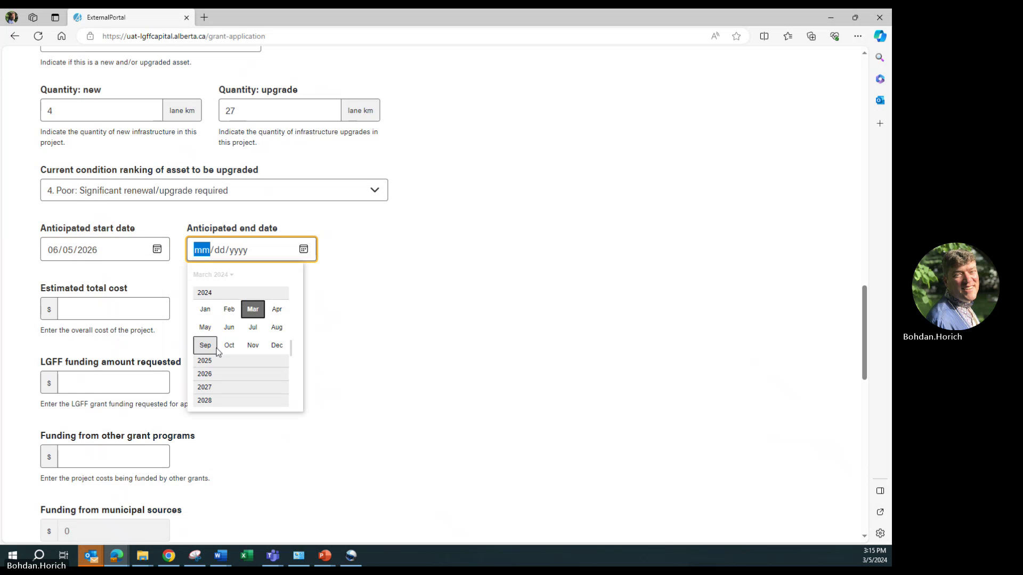
left_click(212, 374)
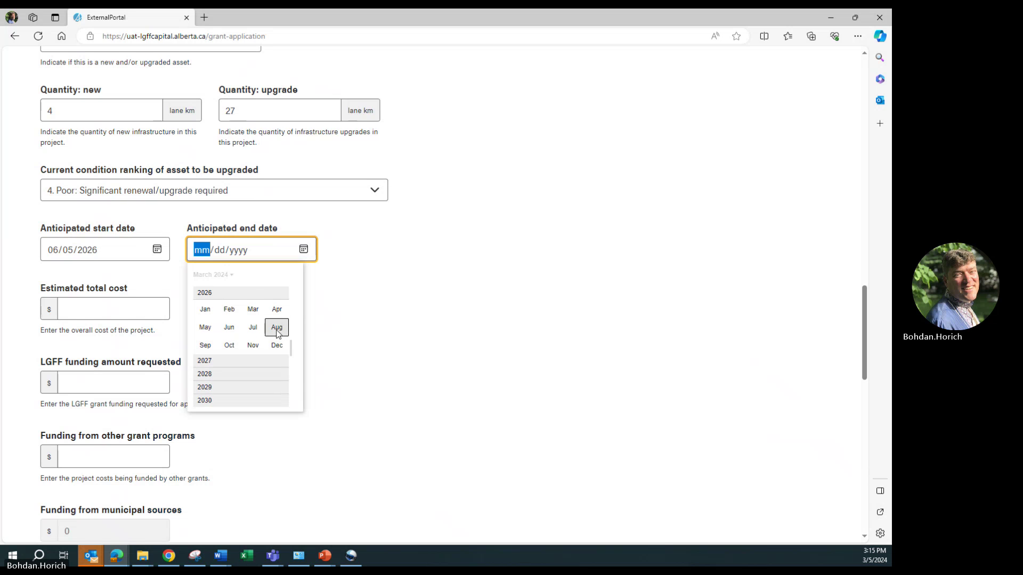
left_click(277, 329)
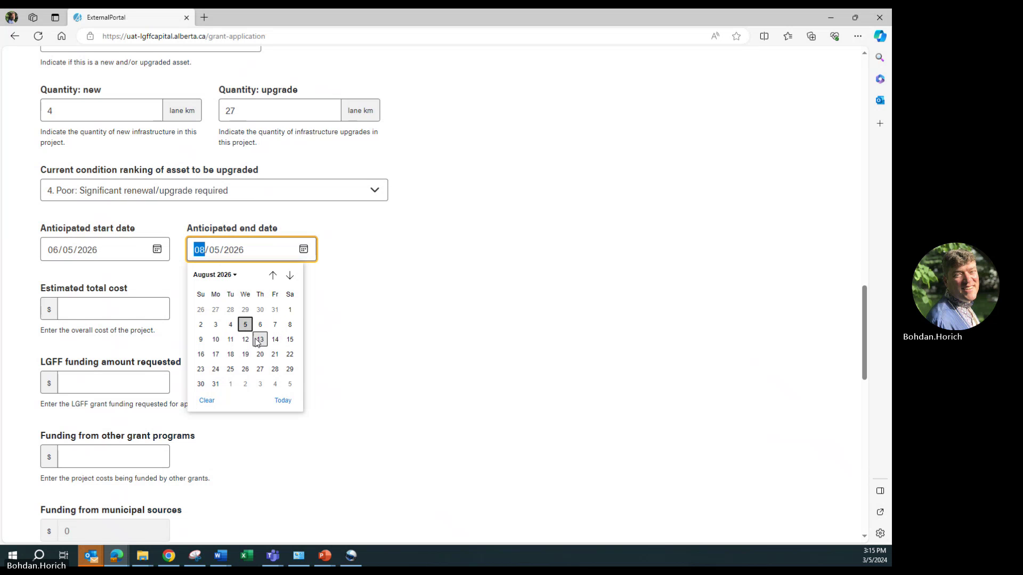
left_click(261, 325)
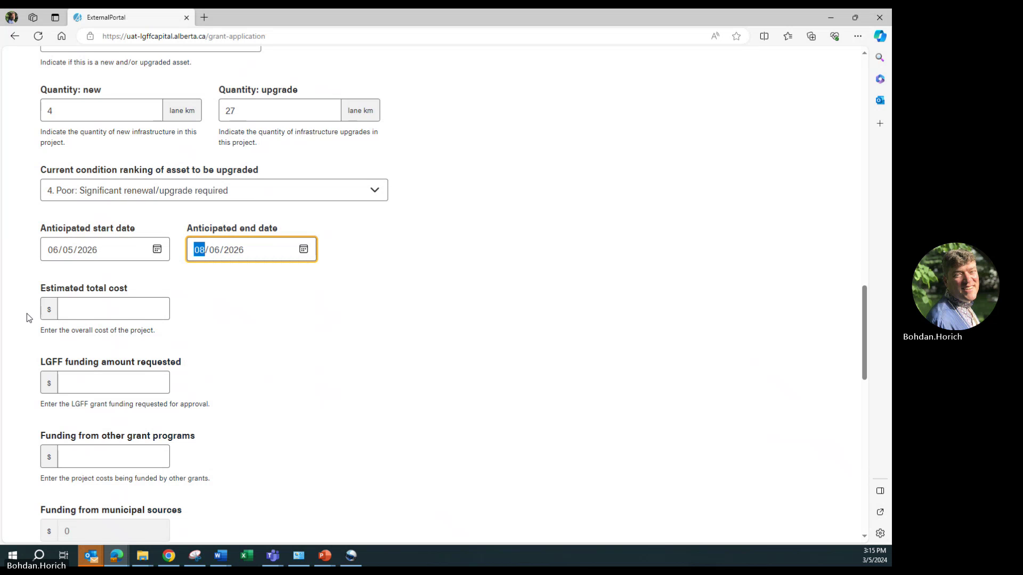
left_click(76, 310)
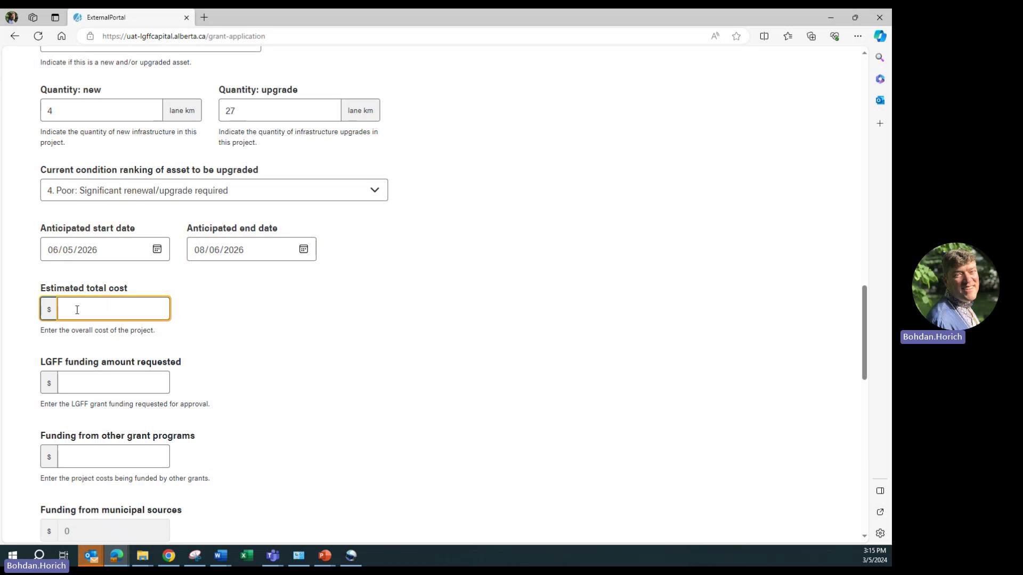
Enter $5,000,000 total cost, $3,000,000 LGFF request and $1,000,000 other grants, then add the project
type("5,000,000")
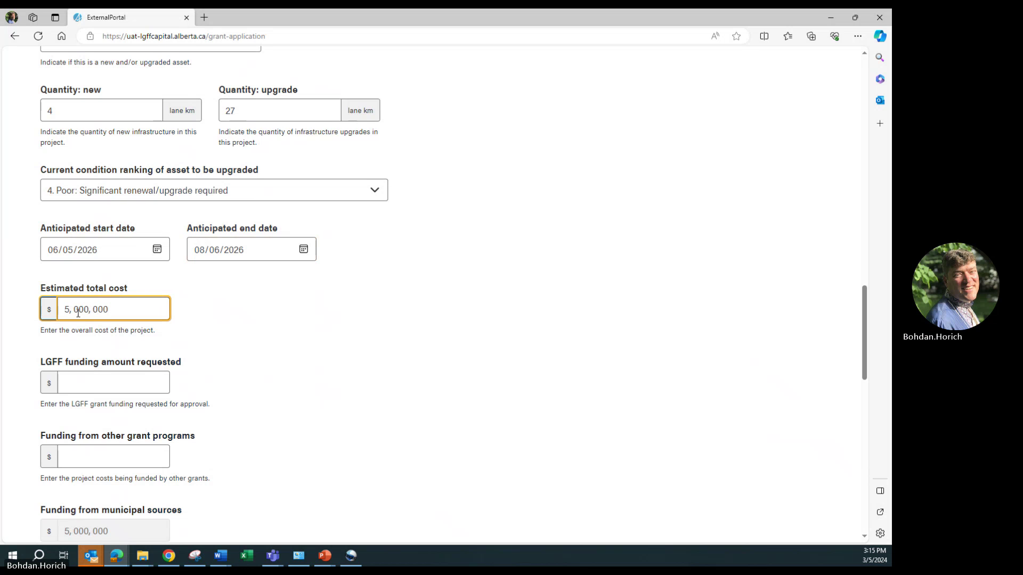
left_click(84, 383)
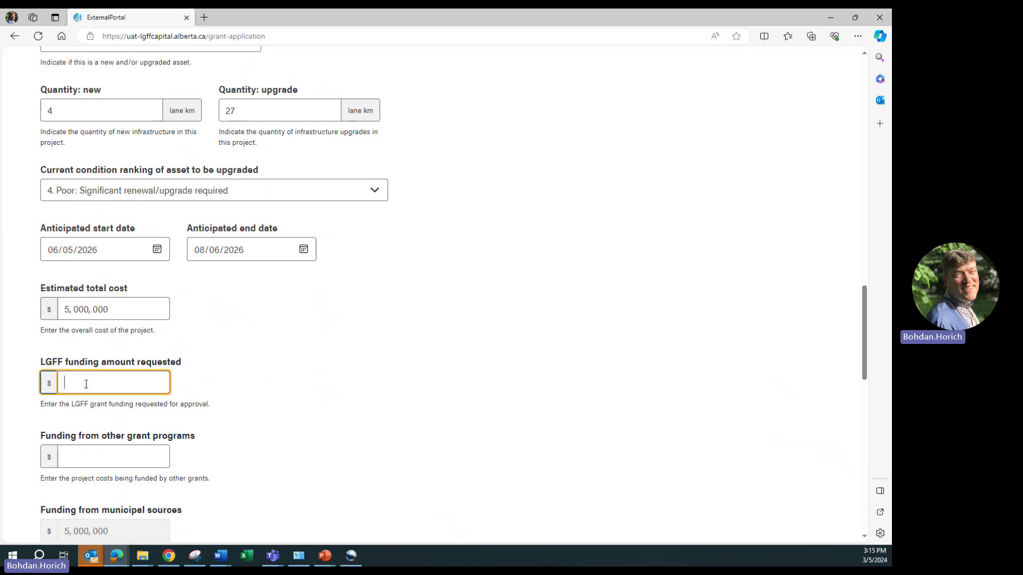
type("3, 000, 0")
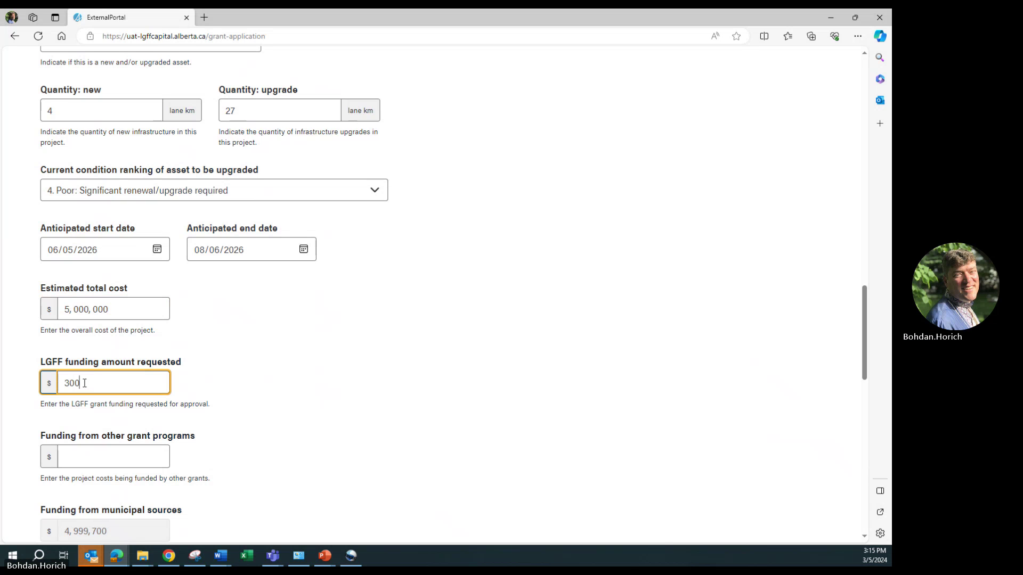
type("00")
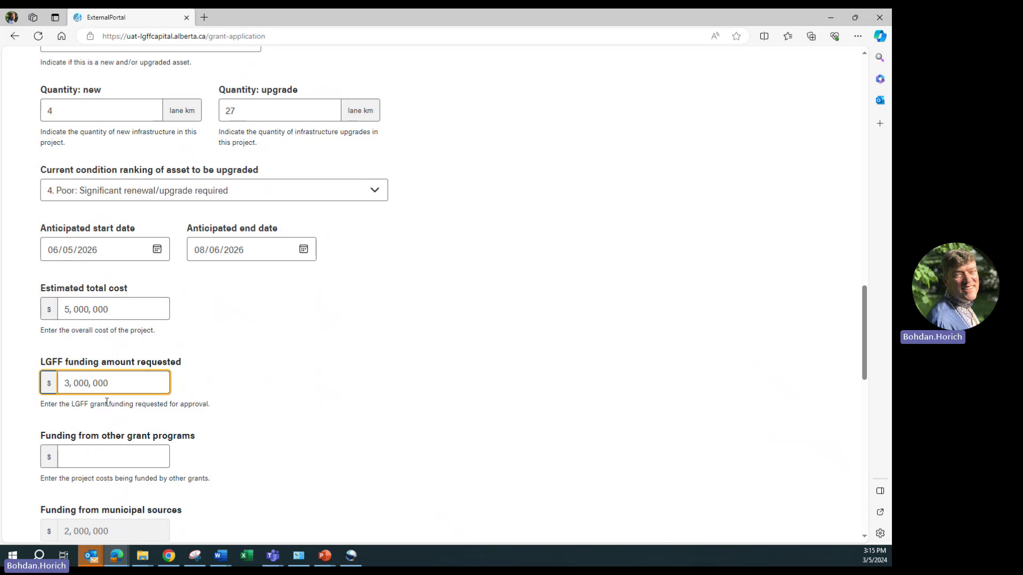
left_click(116, 457)
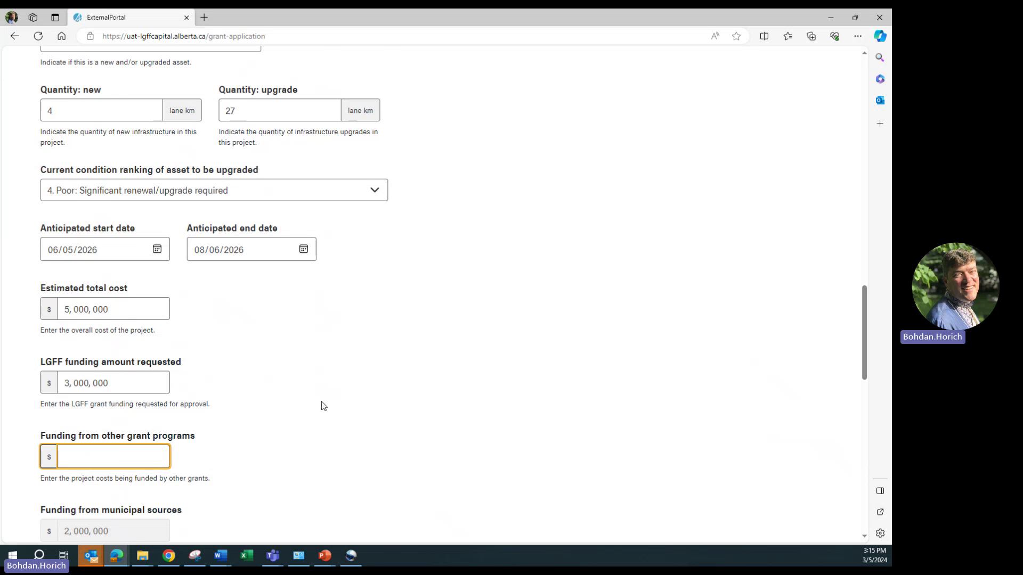
scroll(322, 407, "down", 1)
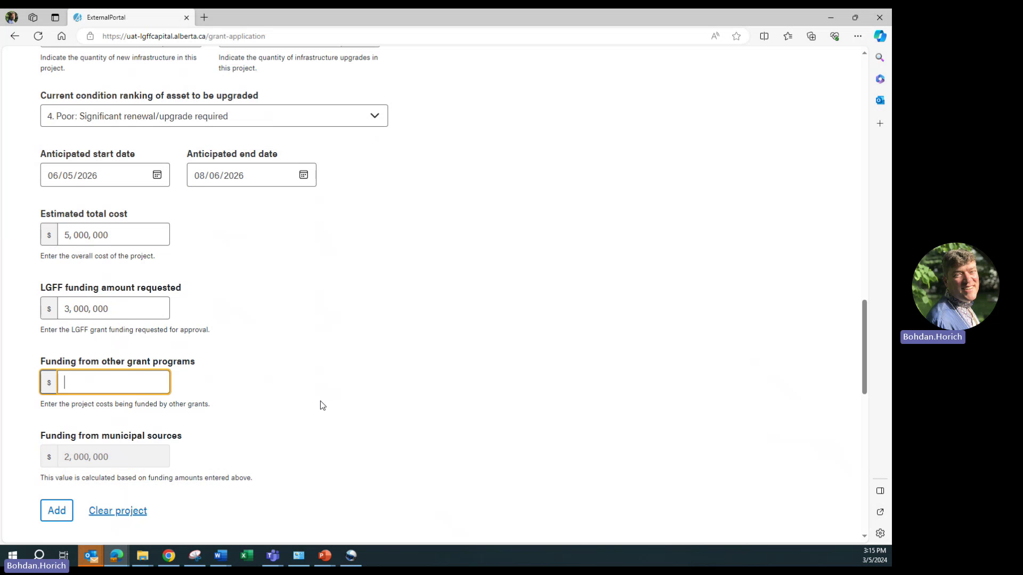
type("1, 000")
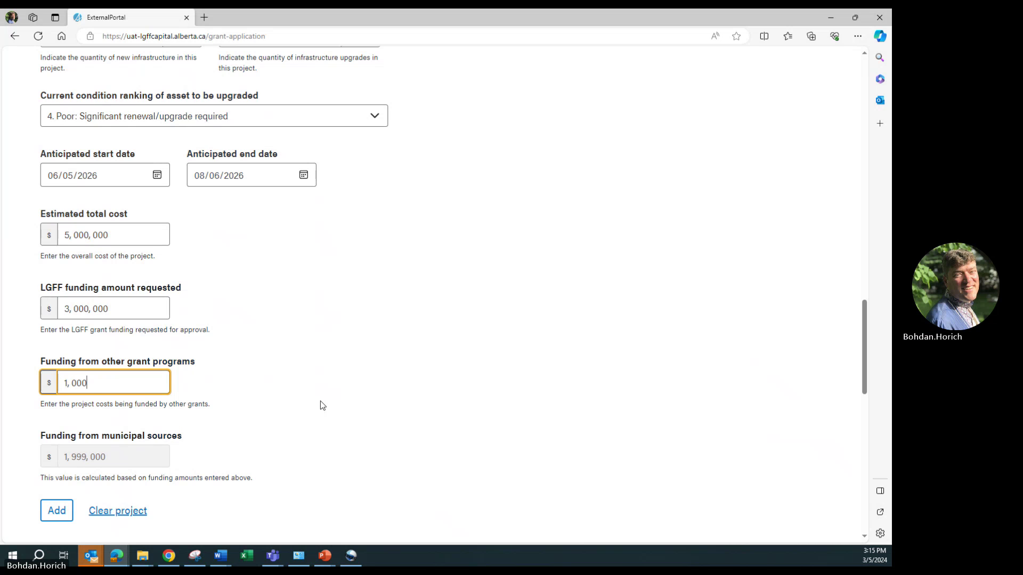
type(", 000")
left_click(322, 406)
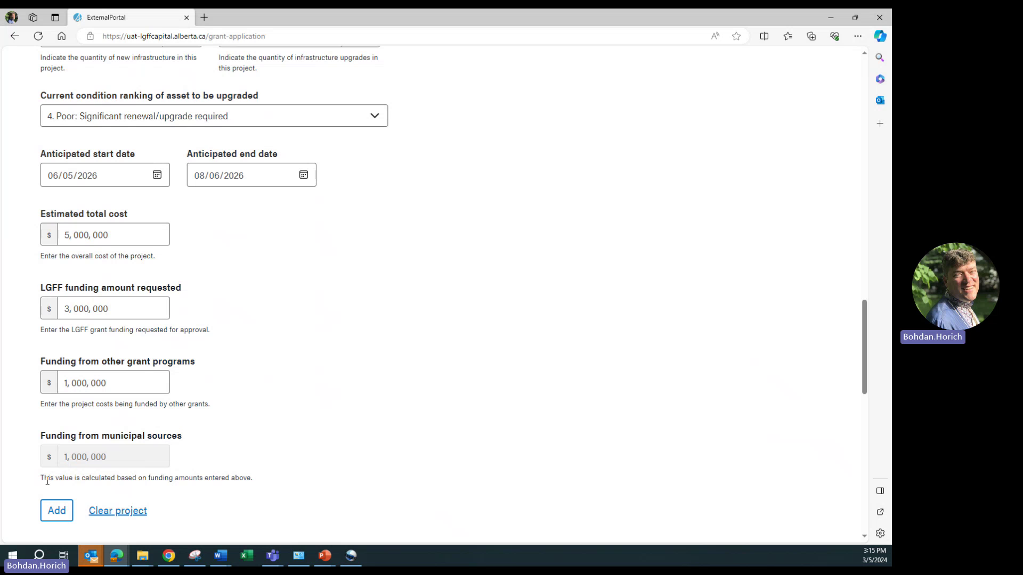
left_click(55, 511)
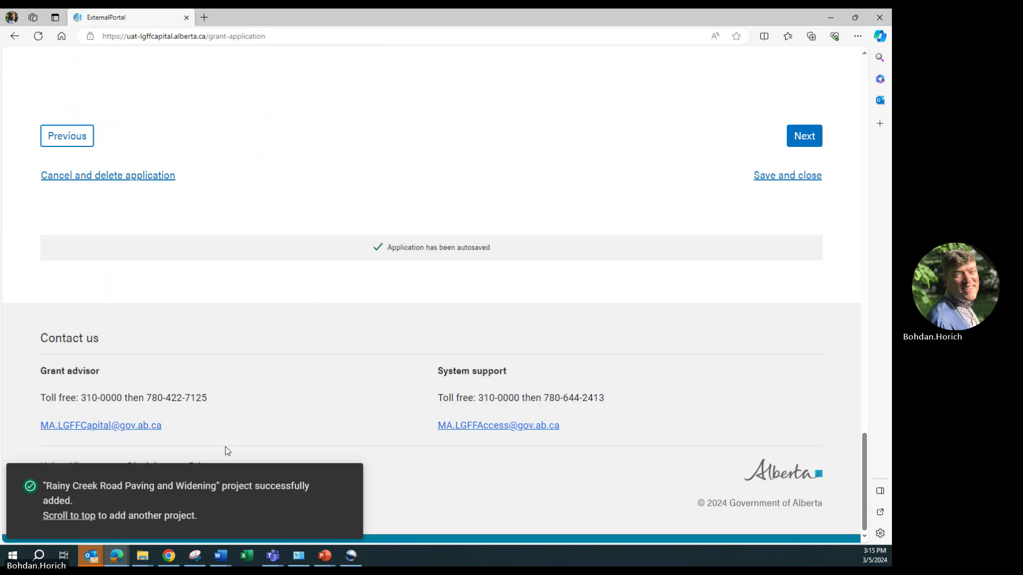
Paste 'Bridge 1454 Replacement' as the project name and its description from Word
left_click(81, 521)
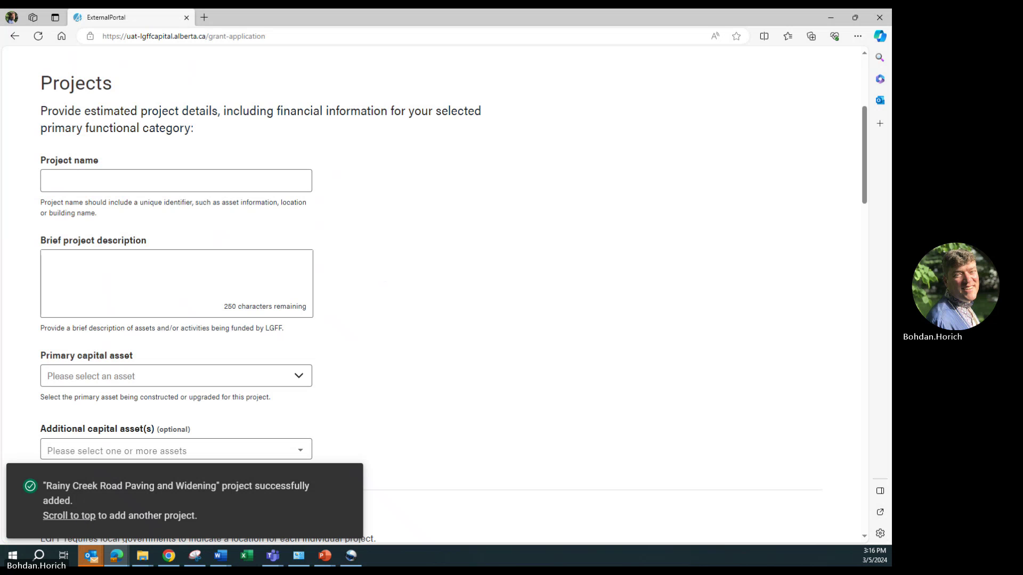
key("alt+Tab")
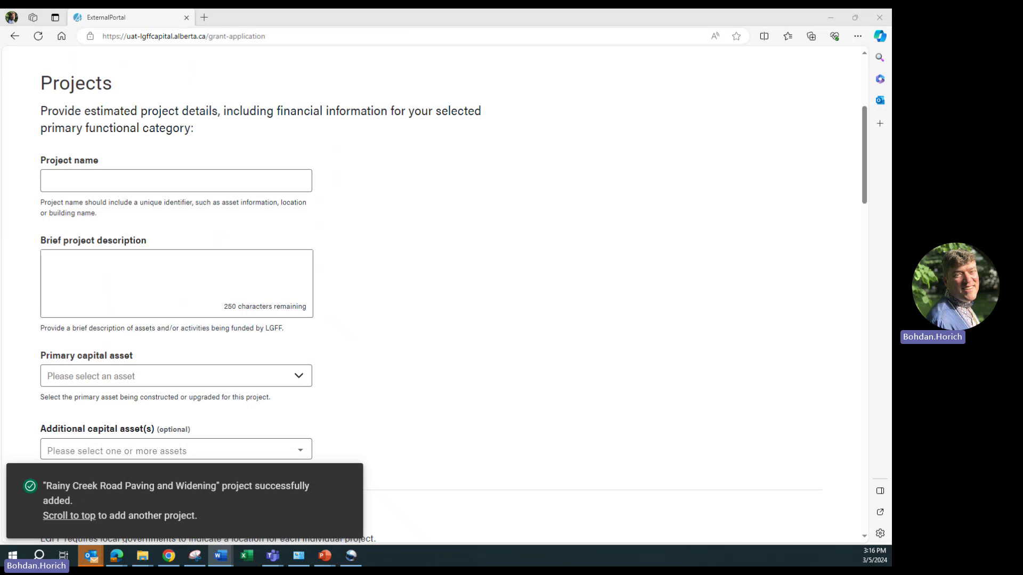
left_click(50, 183)
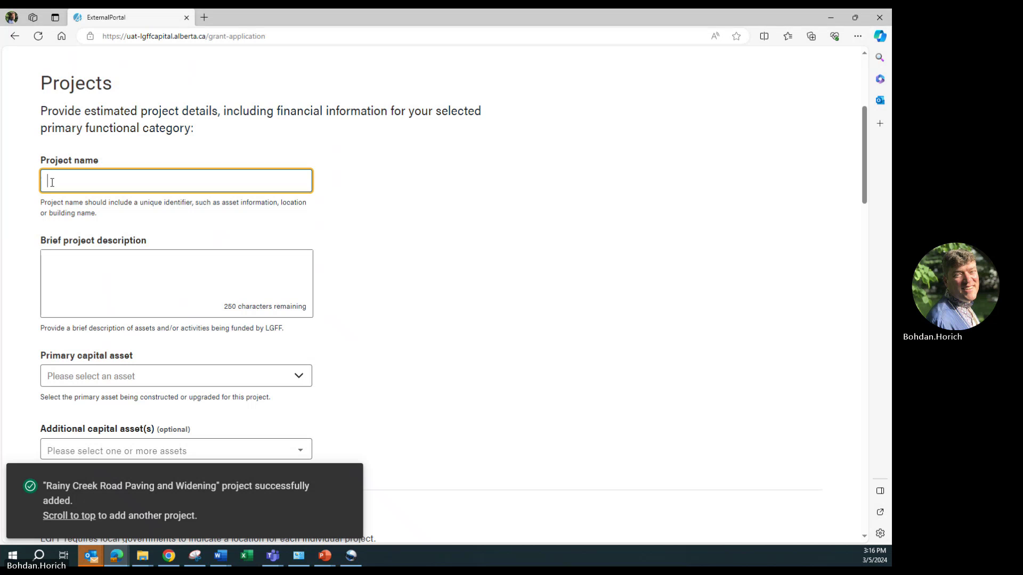
right_click(51, 183)
left_click(100, 265)
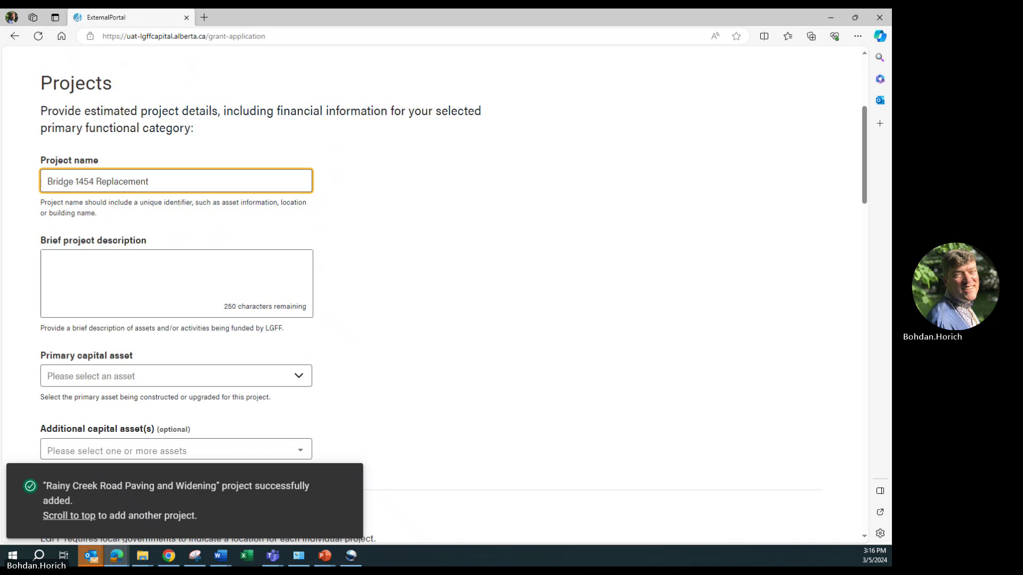
key("alt+Tab")
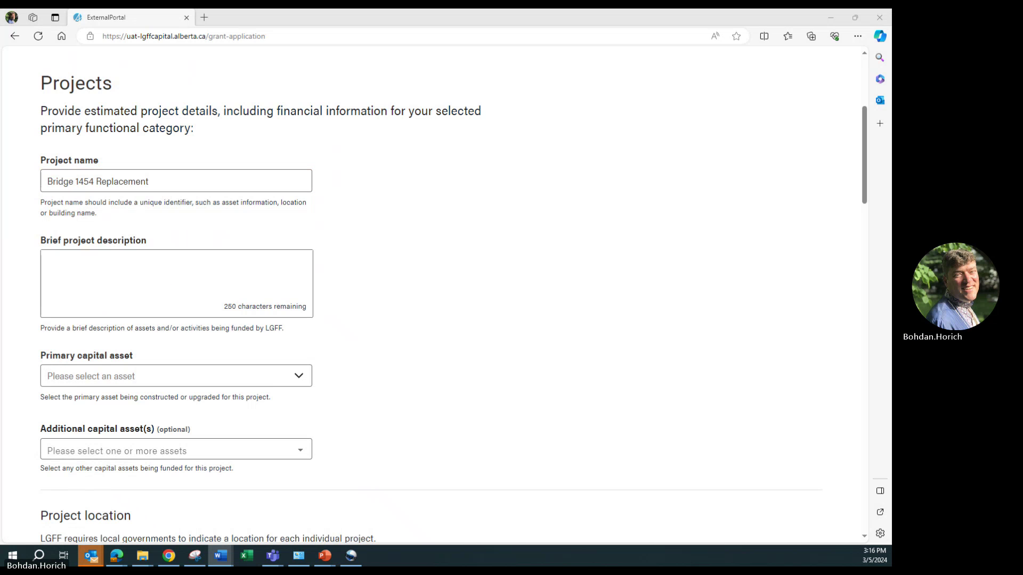
left_click(78, 266)
right_click(79, 267)
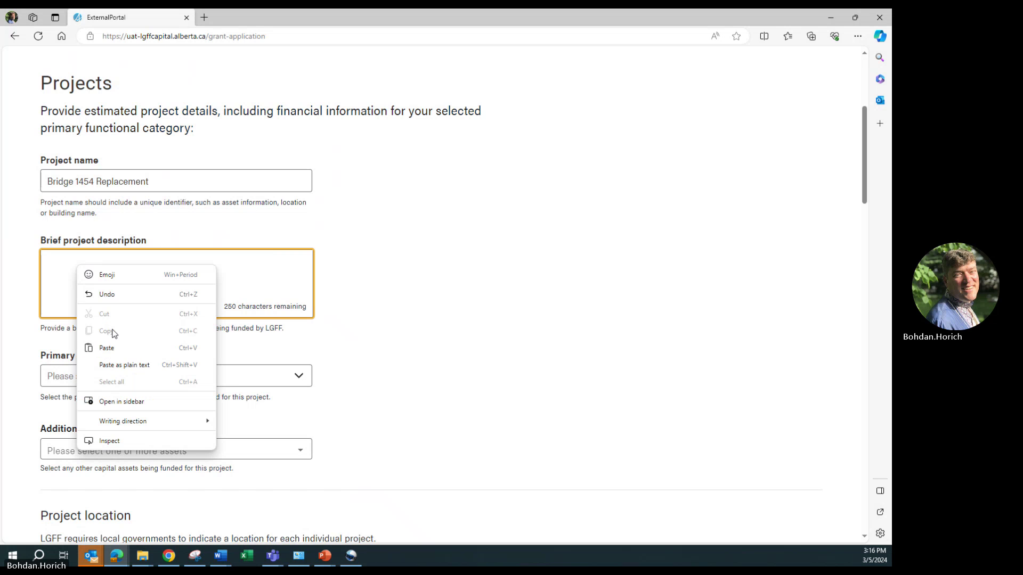
left_click(106, 349)
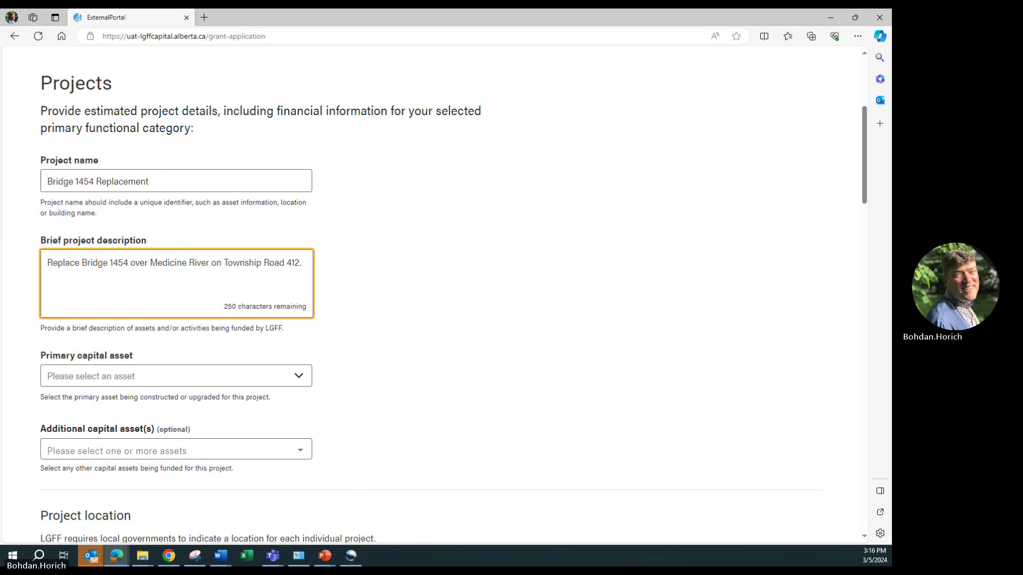
Choose Bridge (lane metres) as primary asset and Road/Street as an additional asset
left_click(299, 376)
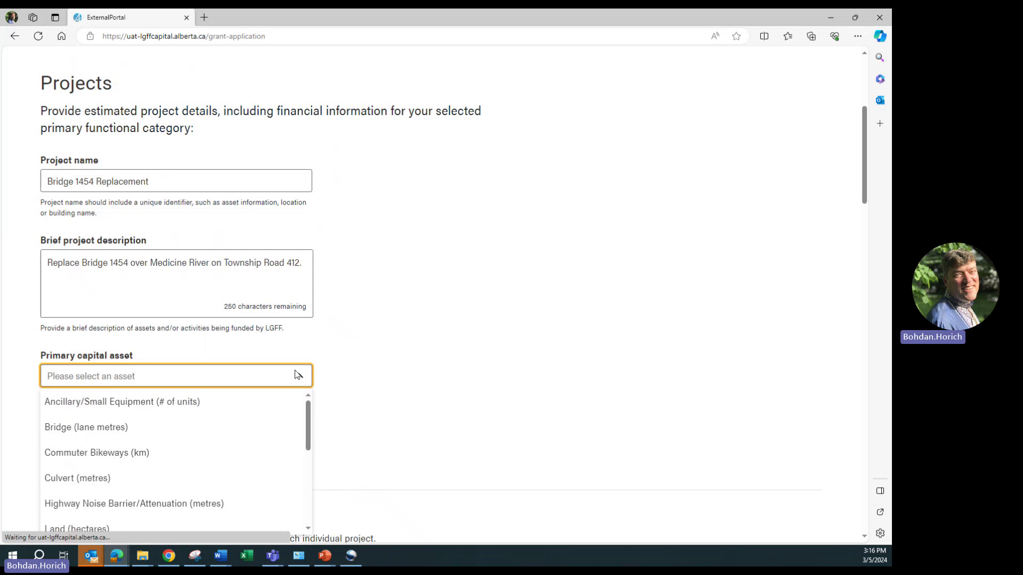
scroll(172, 461, "down", 1)
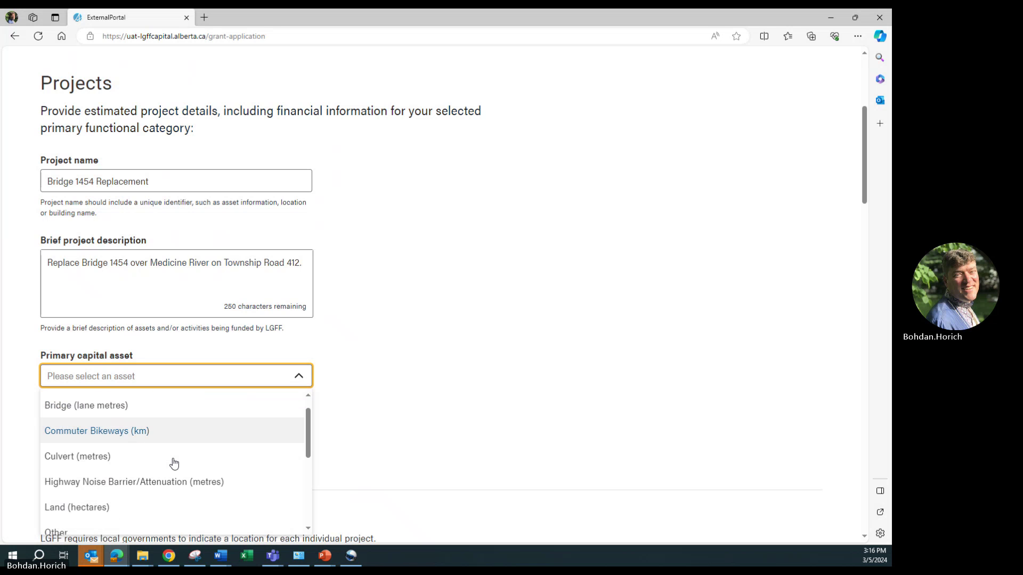
left_click(127, 414)
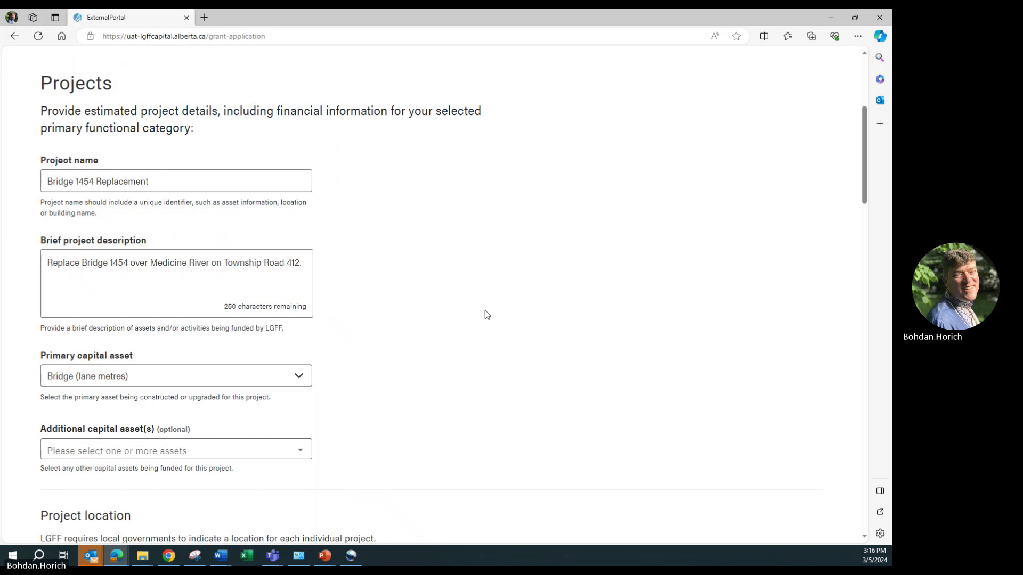
scroll(484, 312, "down", 3)
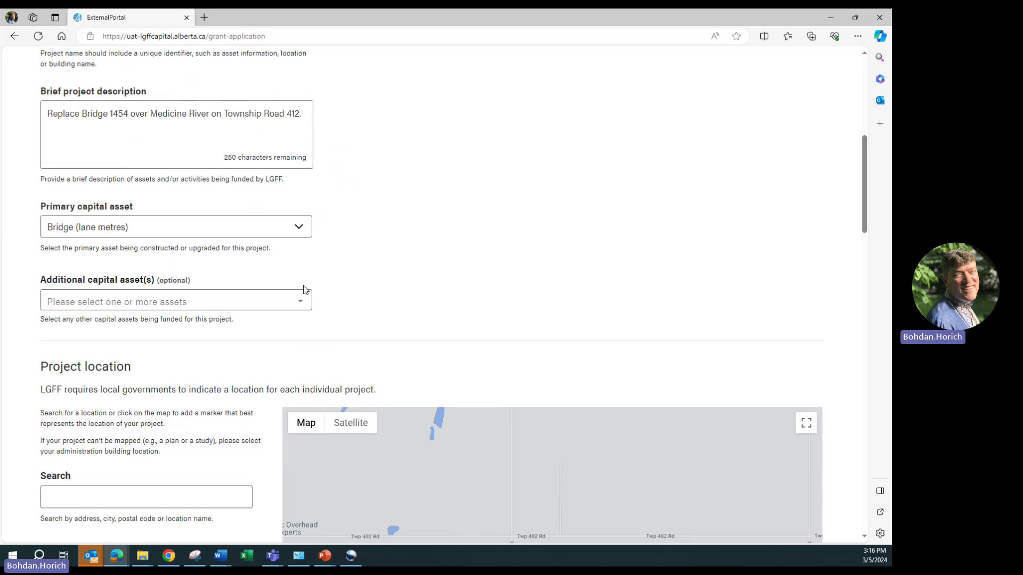
left_click(302, 301)
scroll(149, 381, "down", 3)
left_click(54, 396)
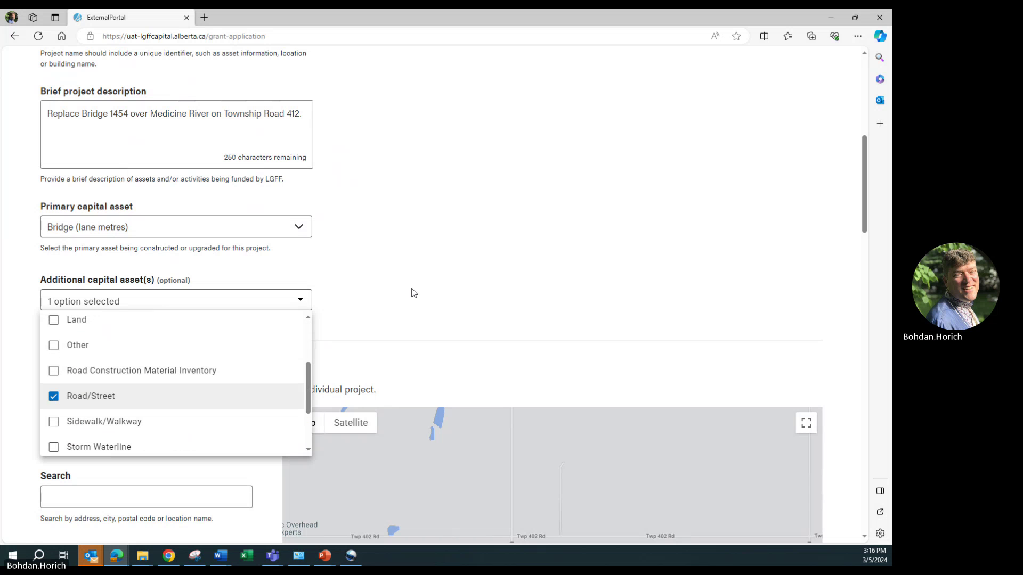
left_click(442, 254)
scroll(441, 259, "down", 1)
scroll(442, 261, "down", 3)
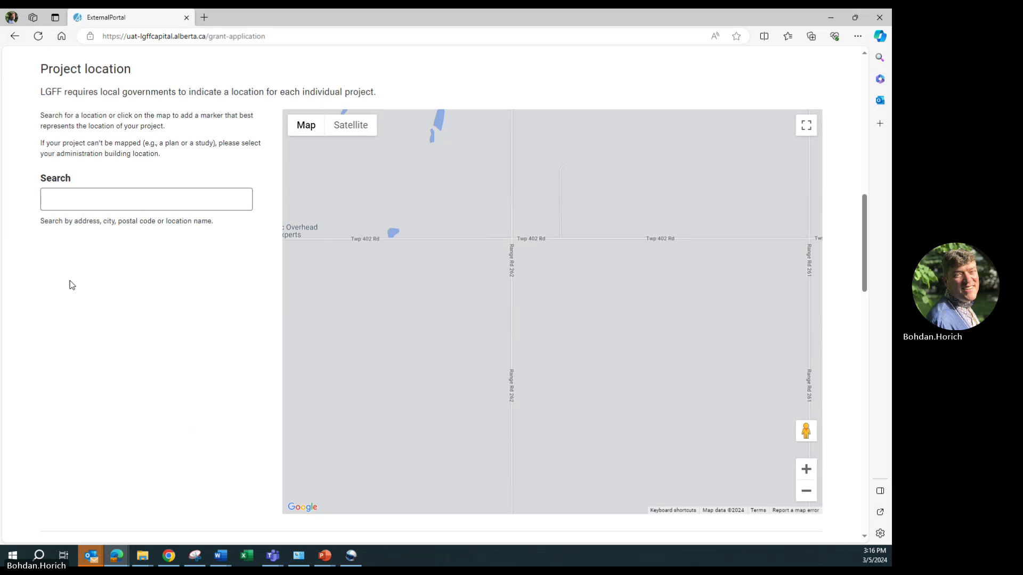
Search 'Lacombe Bridge' and confirm Lacombe Bridge 1454, Range Rd 41, Leslieville as the location
left_click(108, 202)
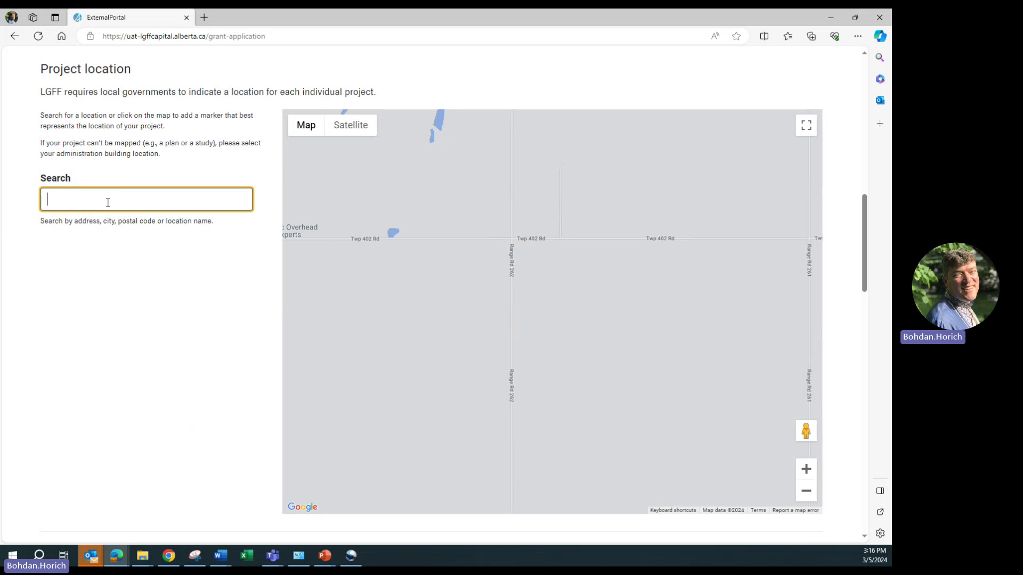
type("Lacombe")
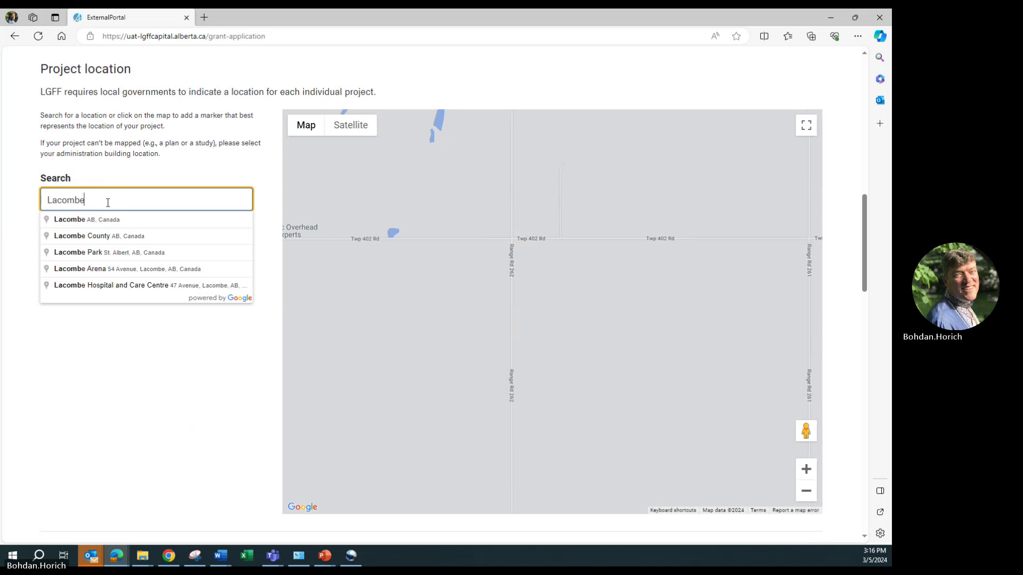
type(" Bridge")
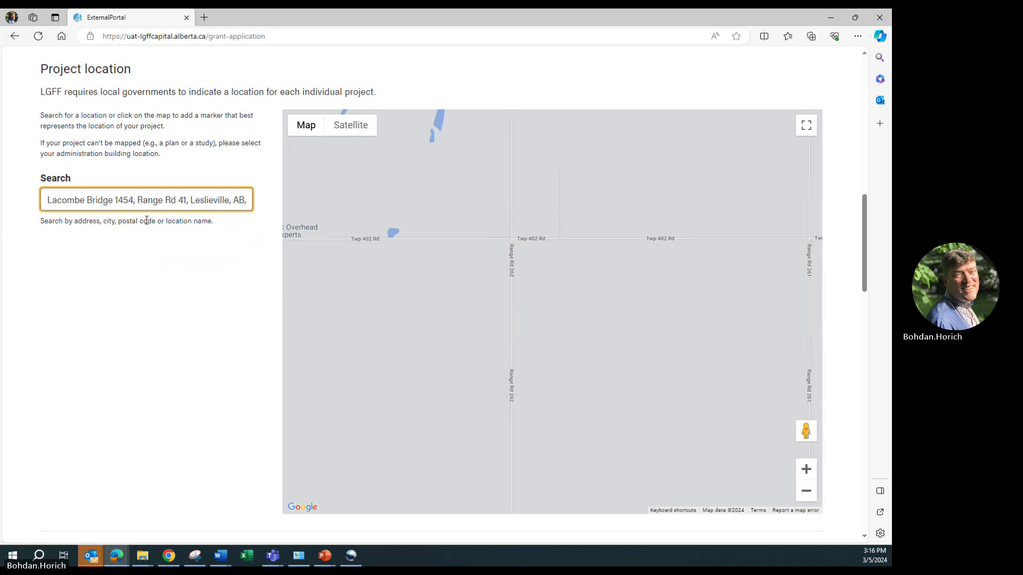
left_click(145, 220)
left_click(70, 328)
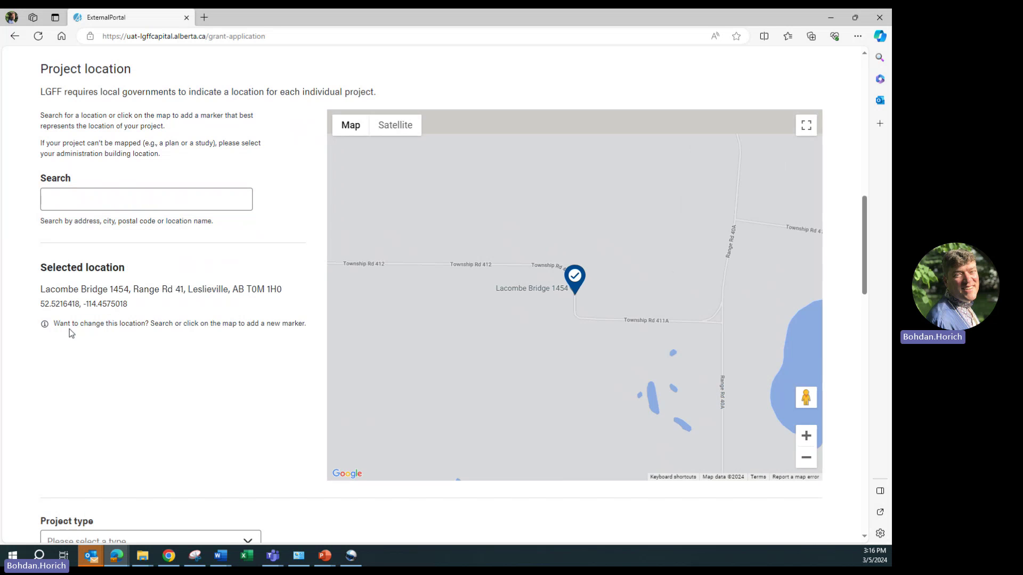
scroll(171, 388, "down", 5)
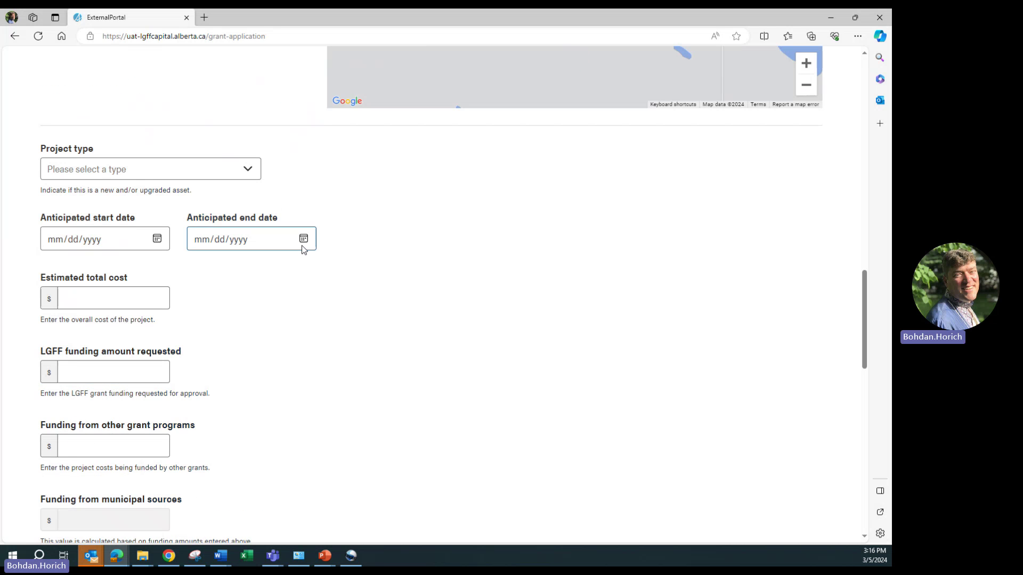
Set the project type to Upgrade, quantity 60 lane metres, and condition 4. Poor
left_click(249, 170)
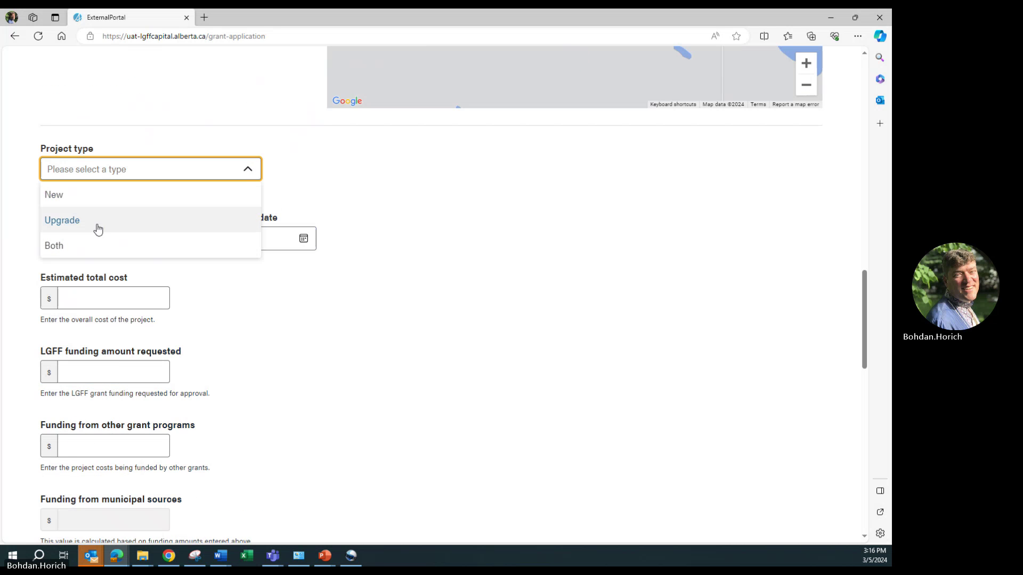
left_click(96, 222)
left_click(125, 239)
type("60")
left_click(336, 247)
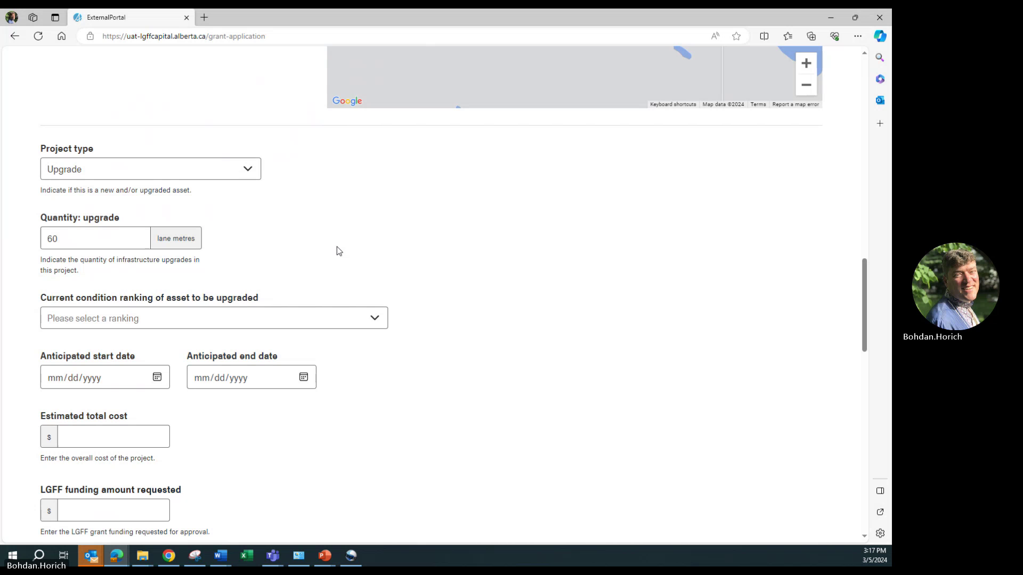
left_click(377, 318)
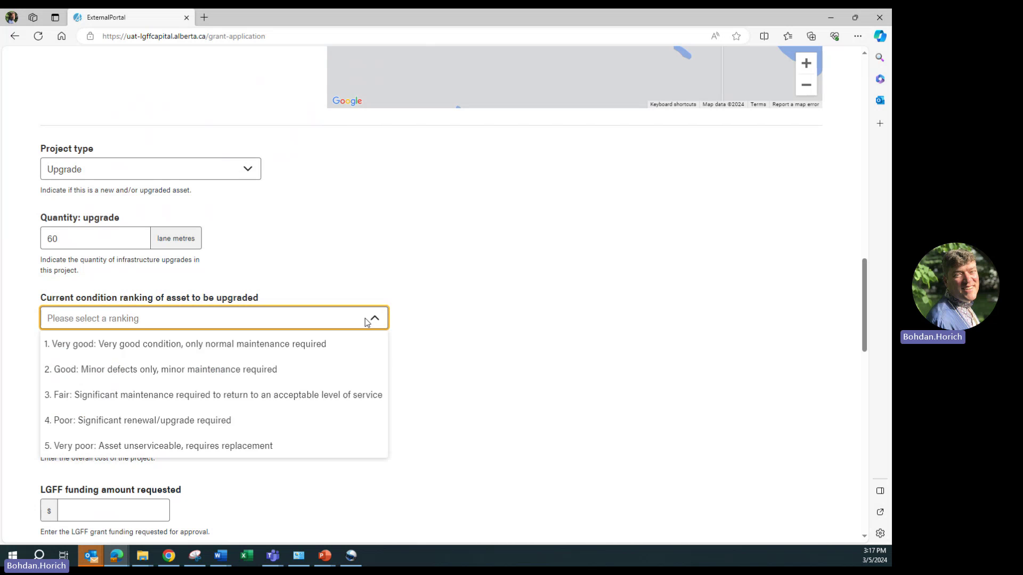
left_click(124, 420)
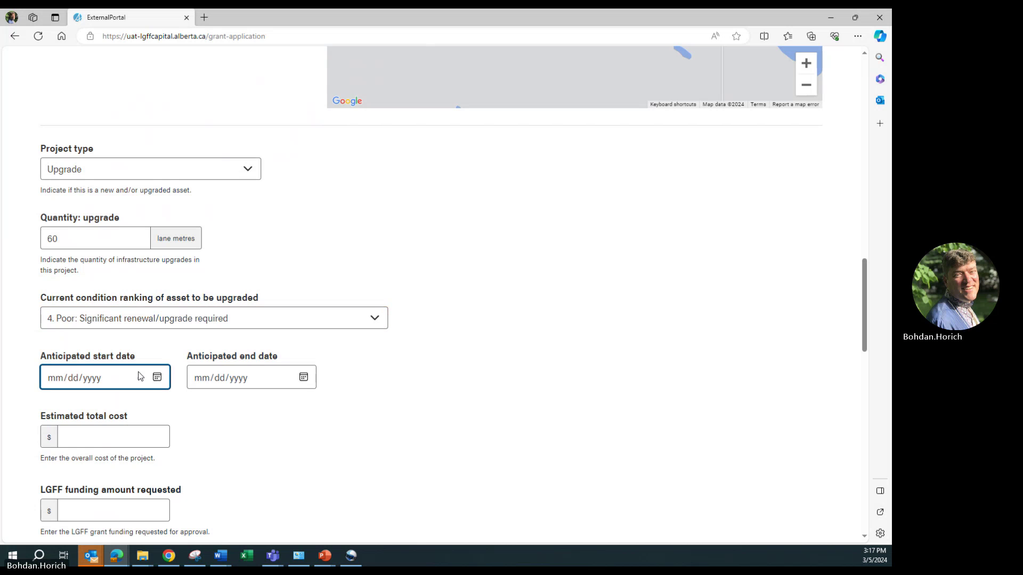
Set the anticipated dates to start 06/05/2026 and end 10/05/2026
left_click(157, 377)
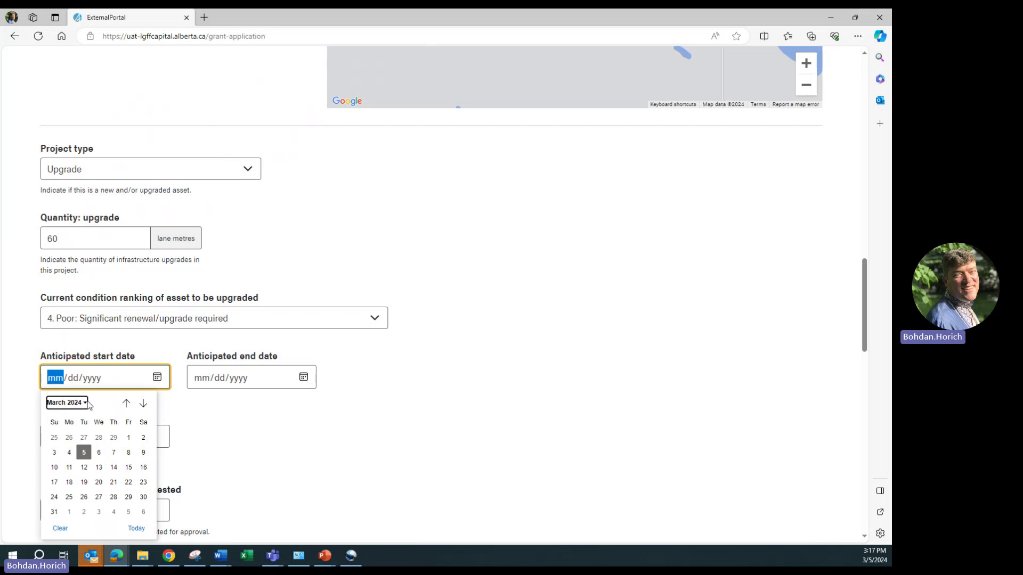
left_click(80, 403)
left_click(69, 504)
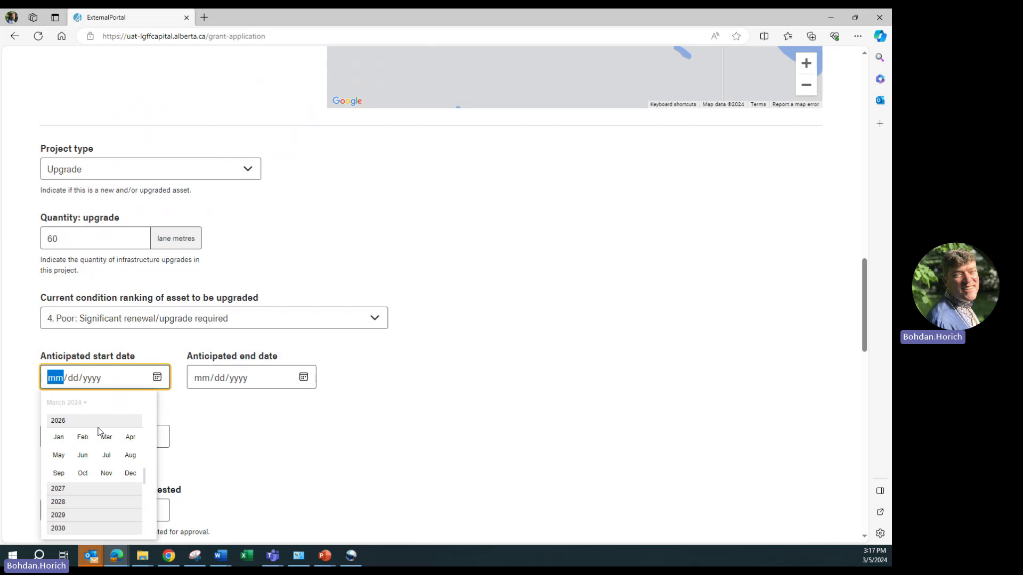
left_click(83, 454)
left_click(301, 376)
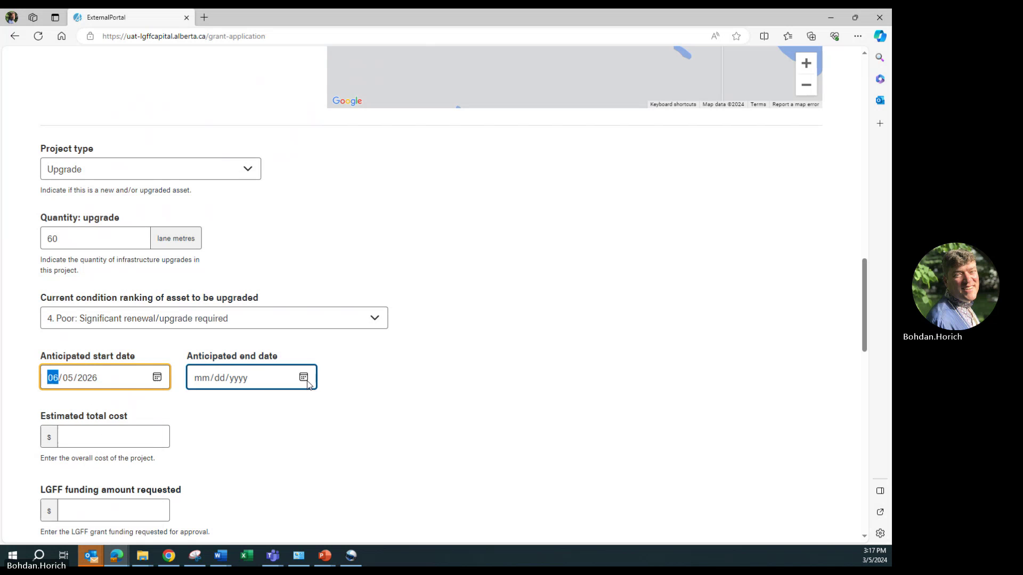
left_click(233, 403)
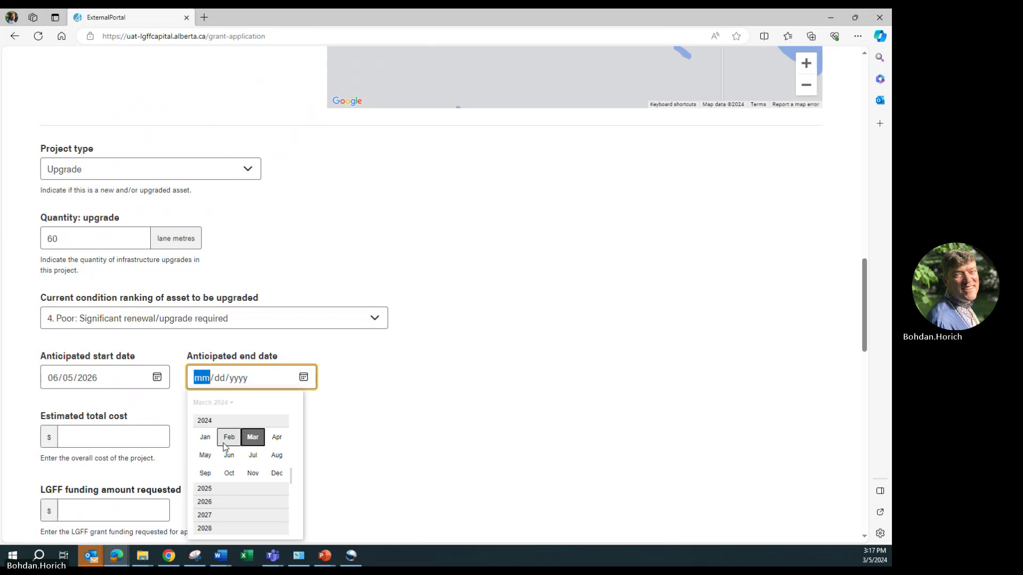
left_click(212, 505)
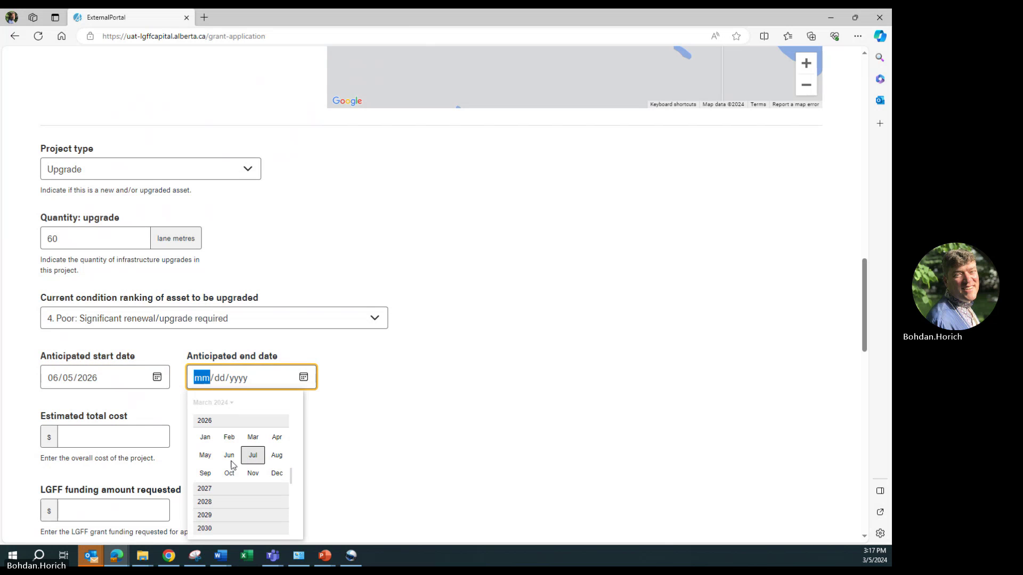
left_click(229, 474)
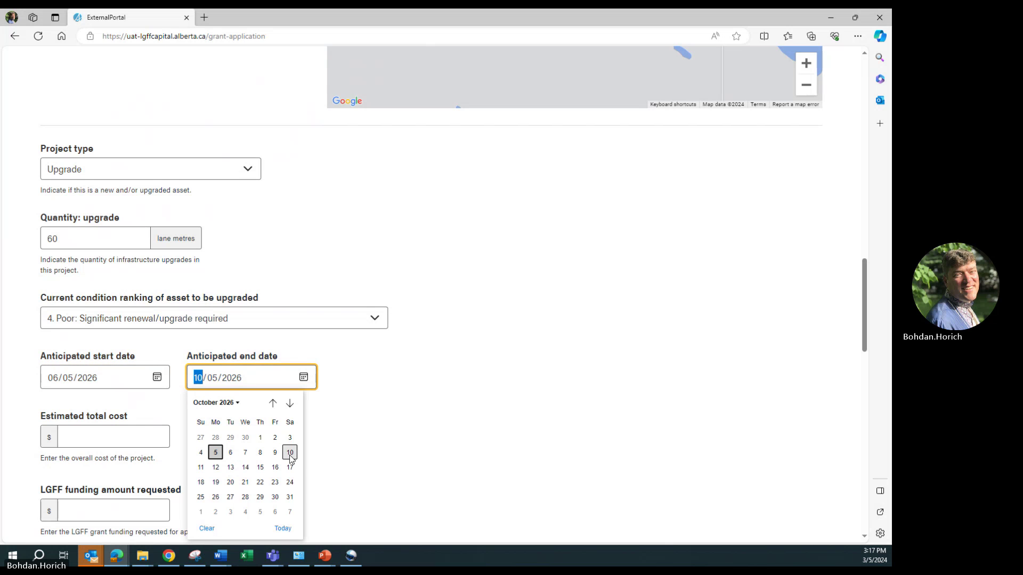
left_click(215, 452)
scroll(400, 394, "down", 2)
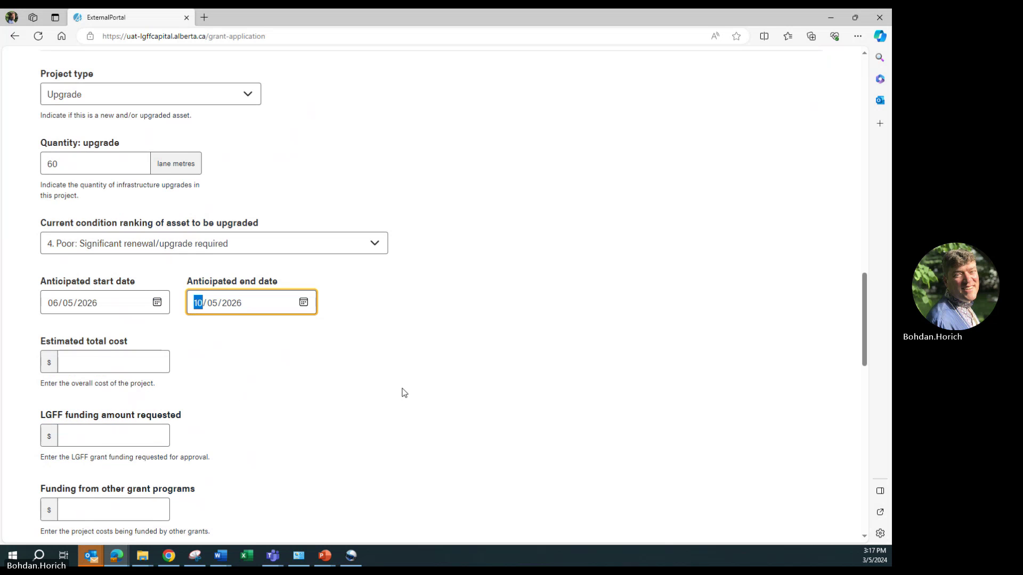
scroll(401, 407, "down", 1)
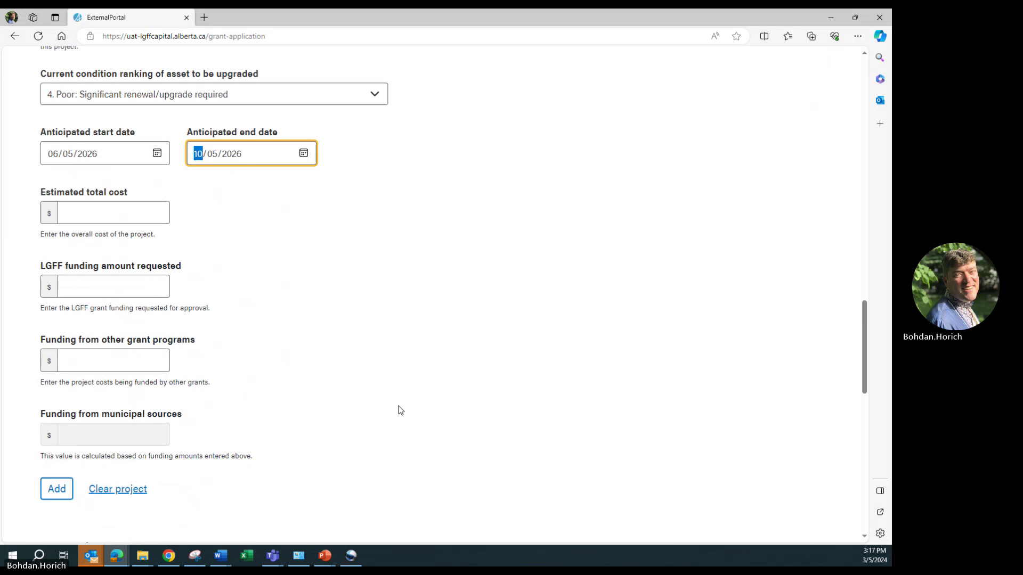
left_click(131, 213)
Enter $500,000 total cost, $400,000 LGFF request and 0 from other grant programs
left_click(132, 212)
type("500000")
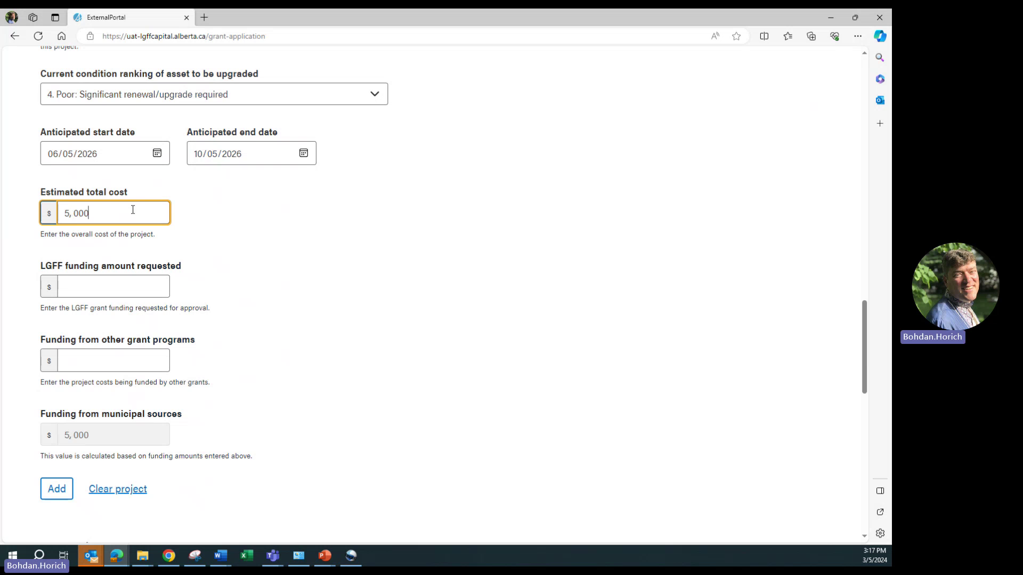
left_click(119, 287)
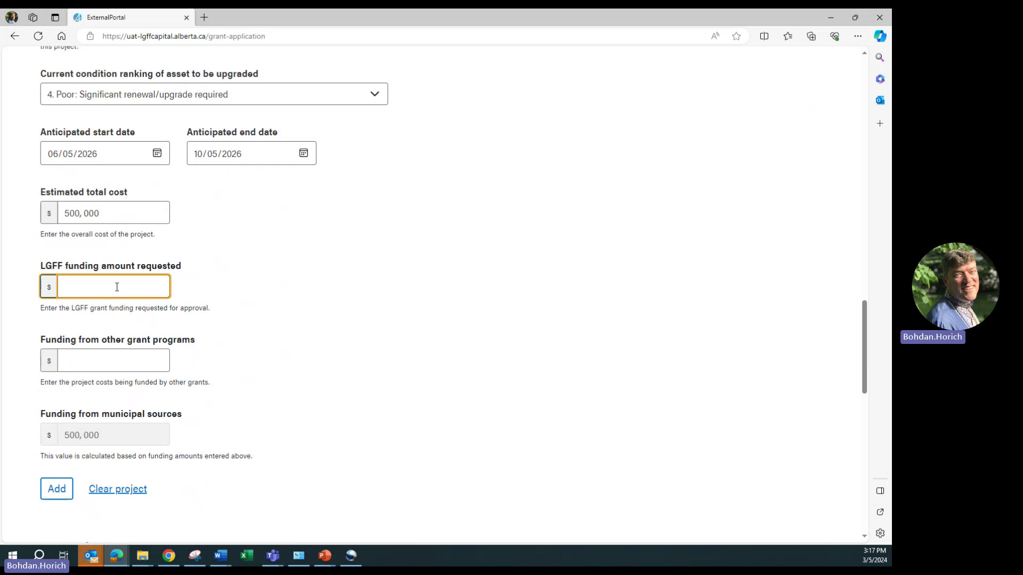
type("400,00")
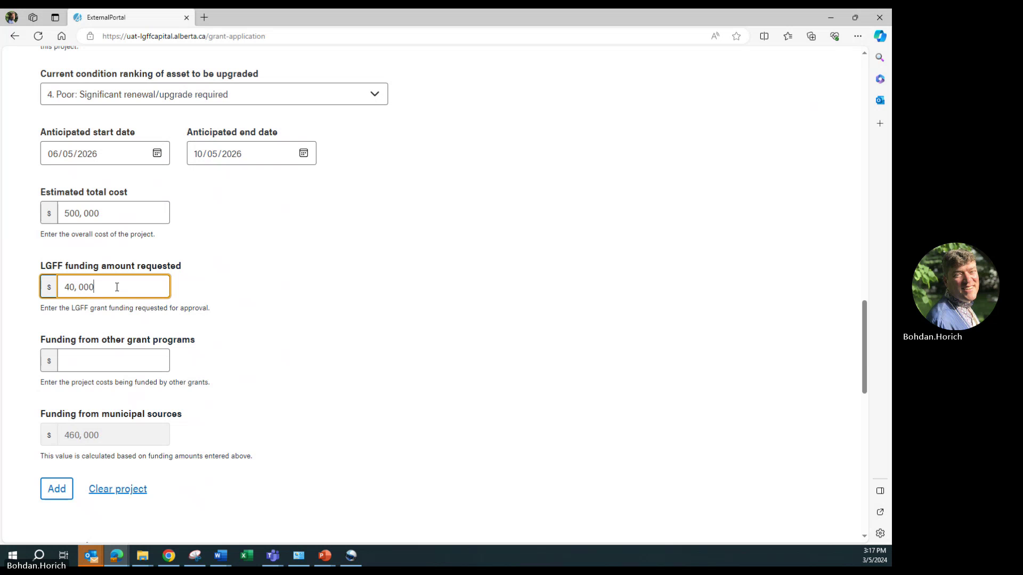
type("0")
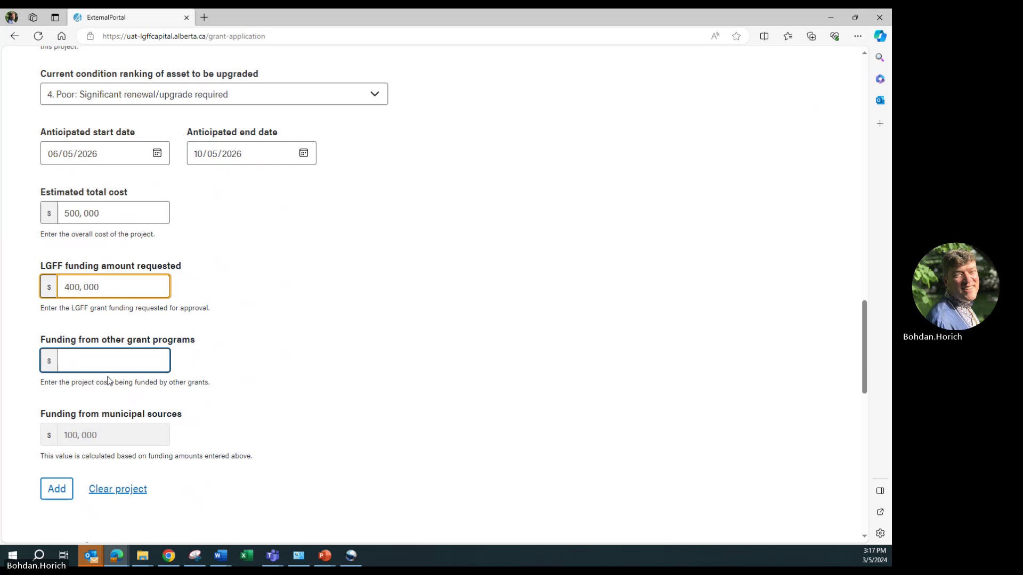
left_click(121, 360)
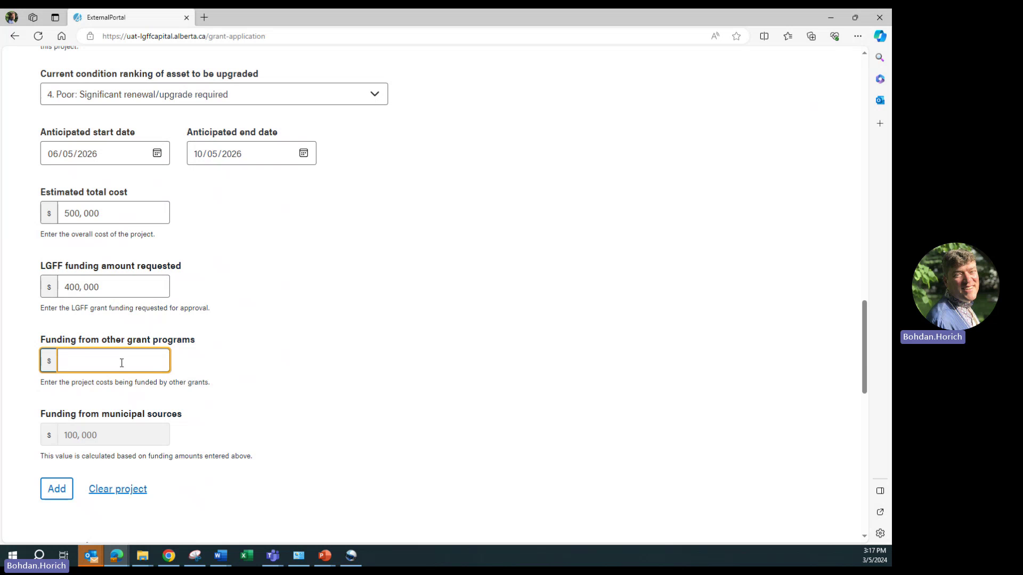
type("0")
left_click(325, 383)
Add the bridge project, then open Bridge 1454 Replacement from Your projects for editing
left_click(63, 487)
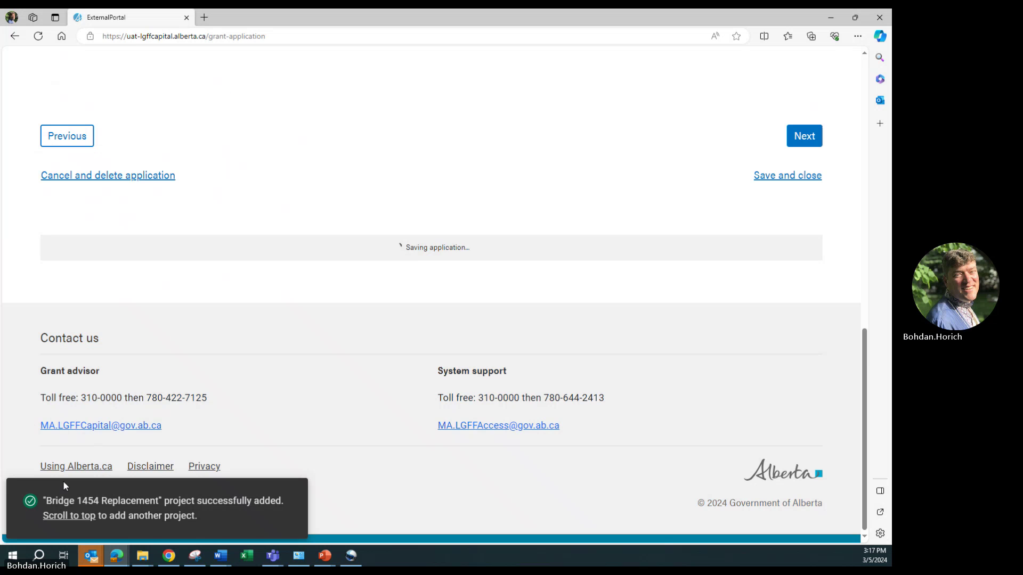
scroll(221, 213, "up", 5)
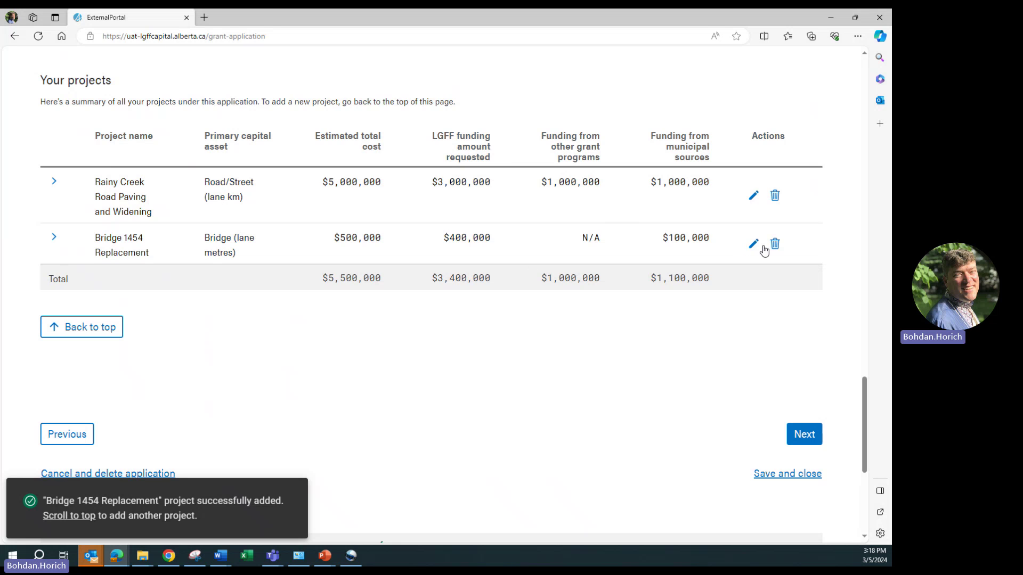
left_click(754, 244)
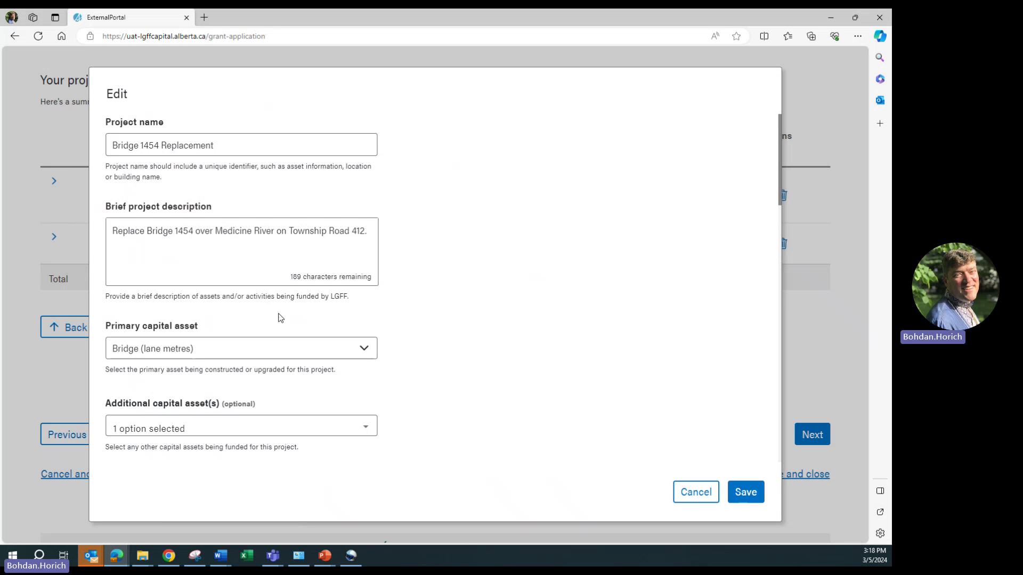
Add Storm Waterline as an additional capital asset for the Bridge 1454 Replacement project
scroll(336, 392, "down", 1)
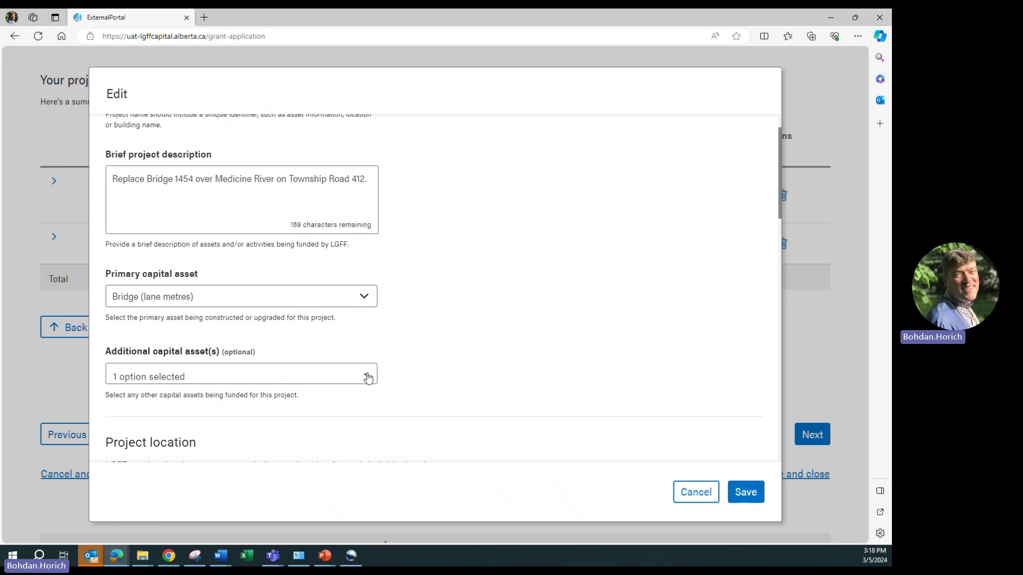
left_click(367, 378)
scroll(274, 428, "down", 3)
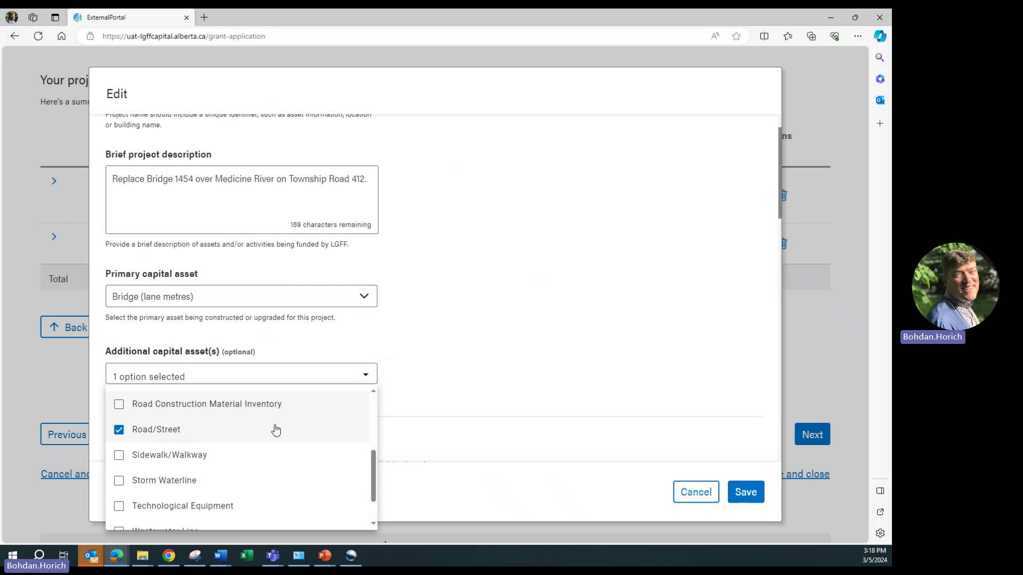
left_click(118, 481)
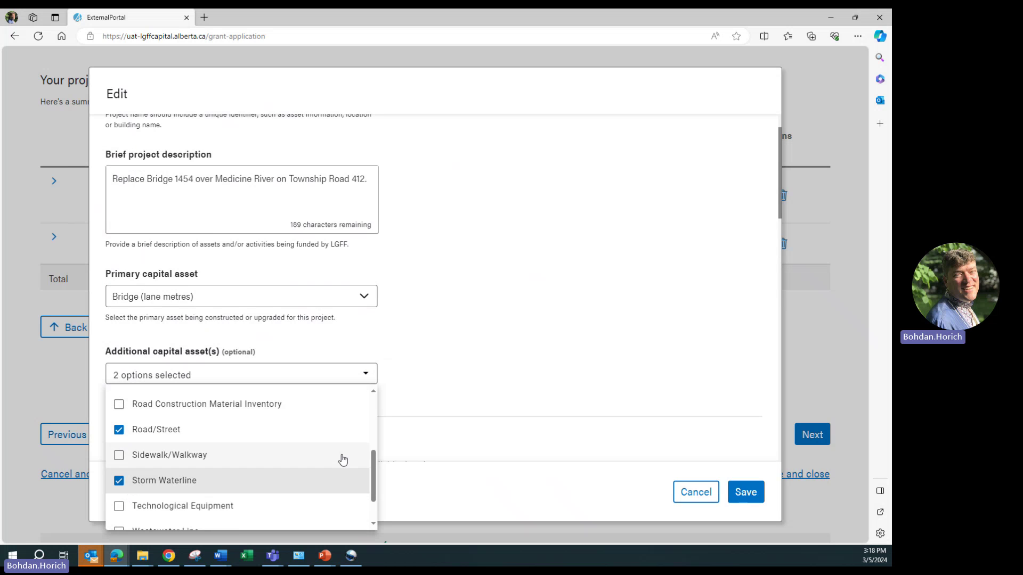
left_click(534, 300)
Save the Bridge 1454 edits, bringing totals to $5,500,000 cost and $3,400,000 LGFF requested
scroll(525, 299, "down", 9)
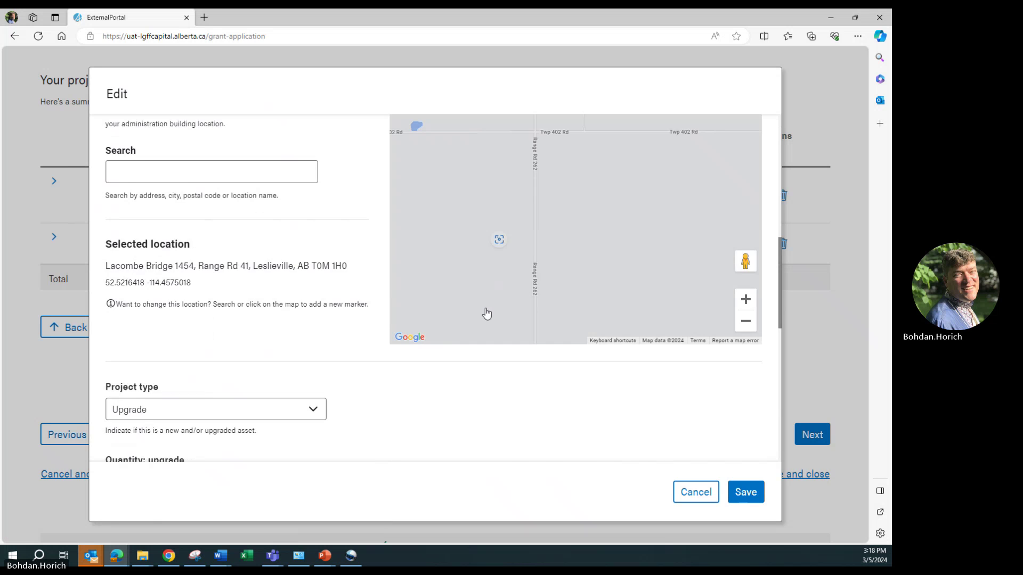
scroll(462, 314, "down", 5)
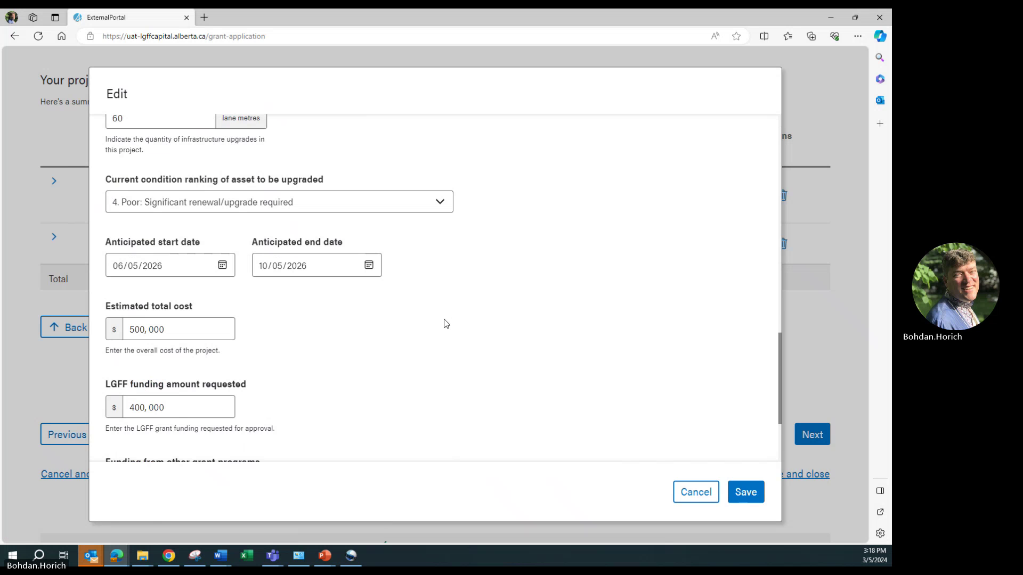
left_click(746, 489)
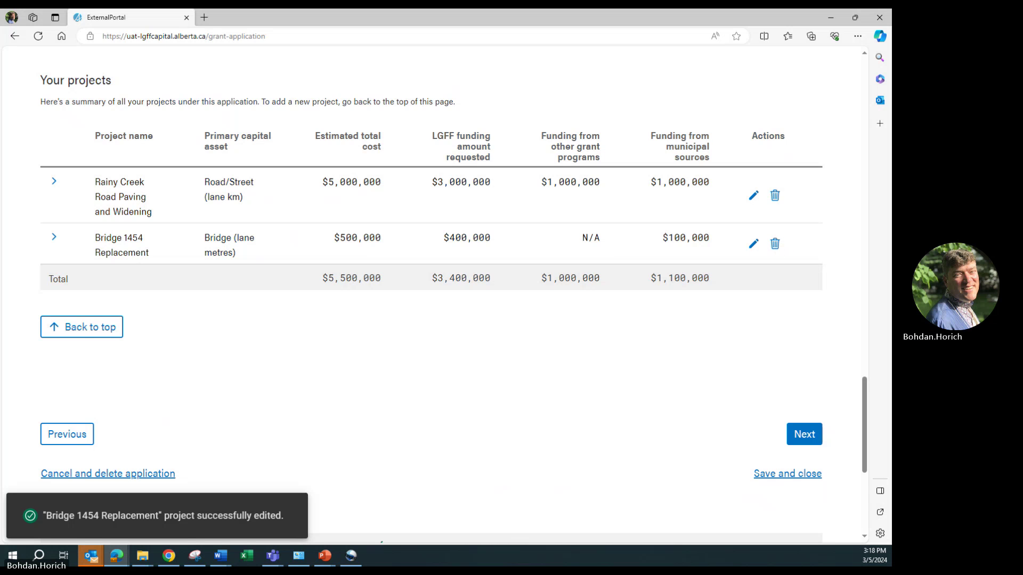
Continue past the projects table to the Certify and submit page and scroll down to Submit
left_click(800, 434)
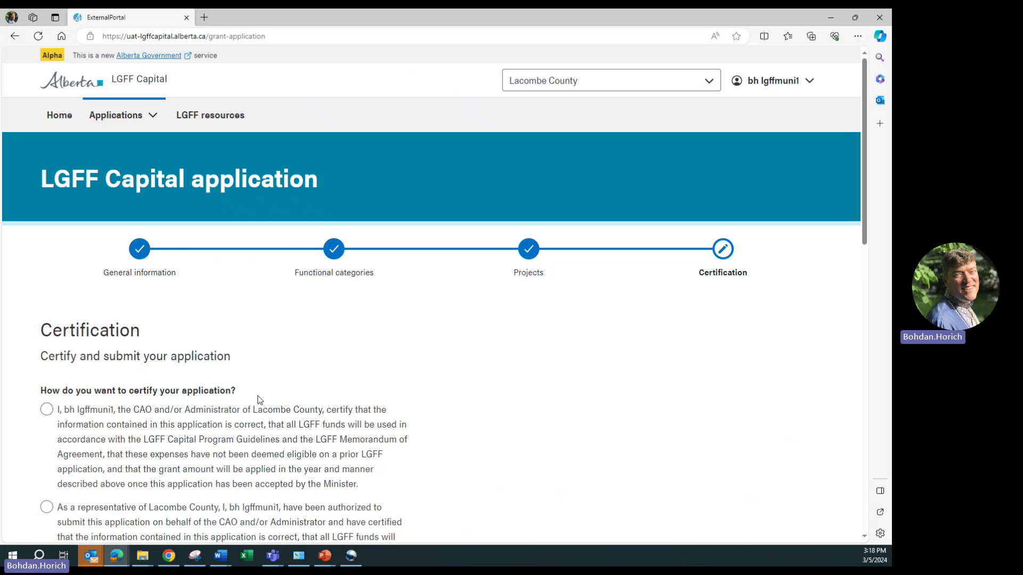
scroll(259, 400, "down", 4)
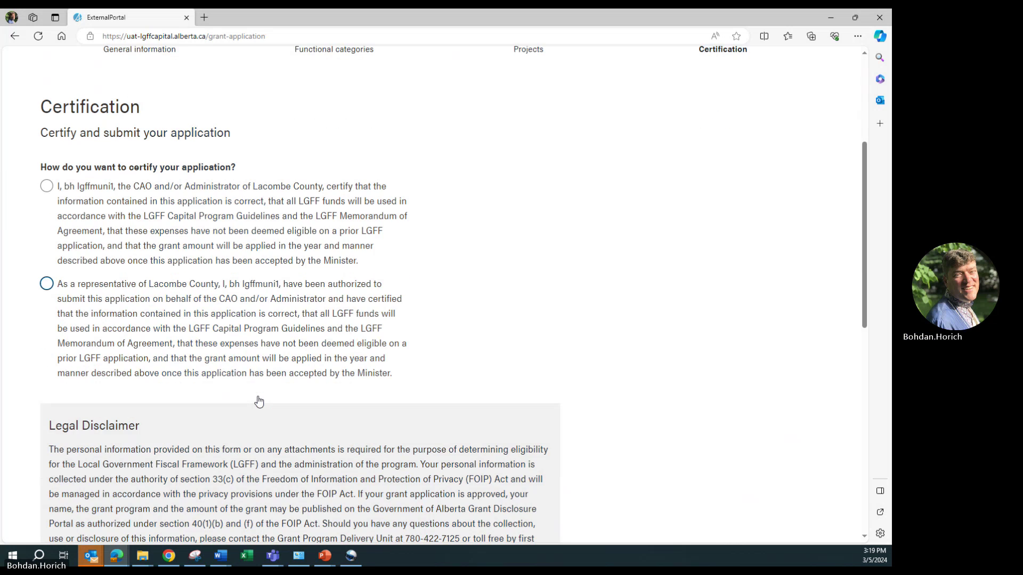
scroll(260, 400, "down", 1)
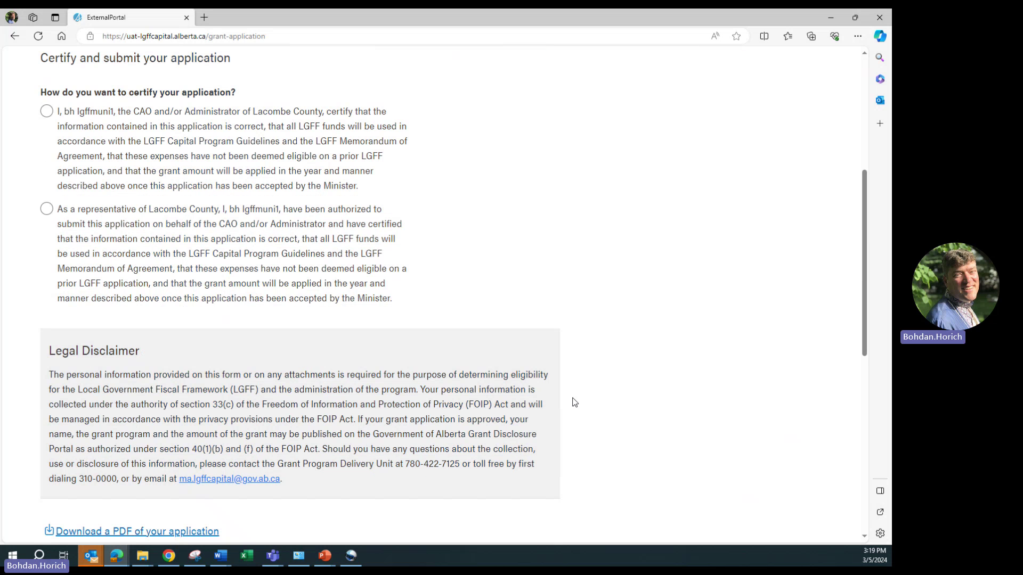
scroll(623, 359, "down", 5)
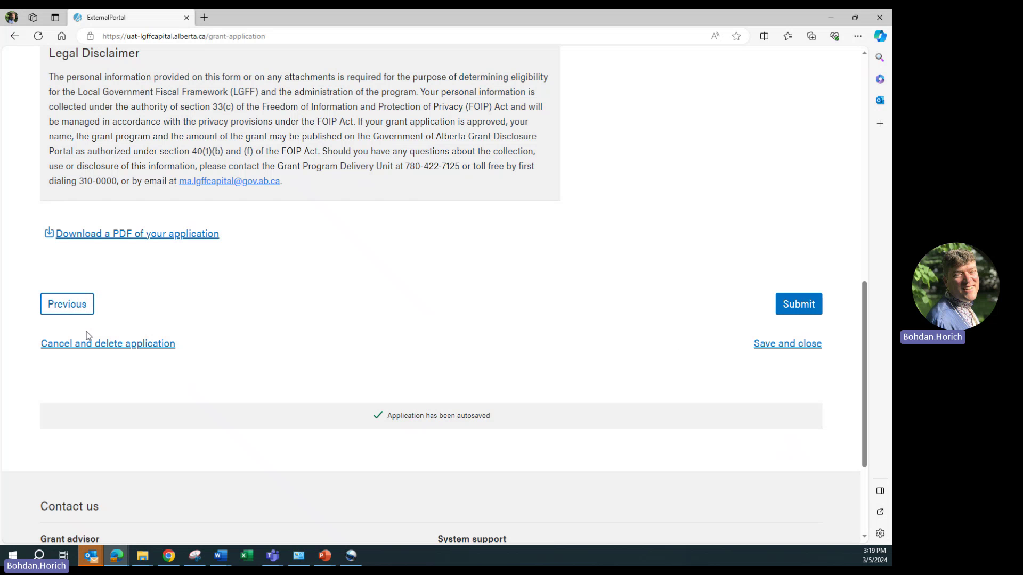
Download the draft application PDF, review its four pages in Acrobat Reader, then close it
left_click(132, 234)
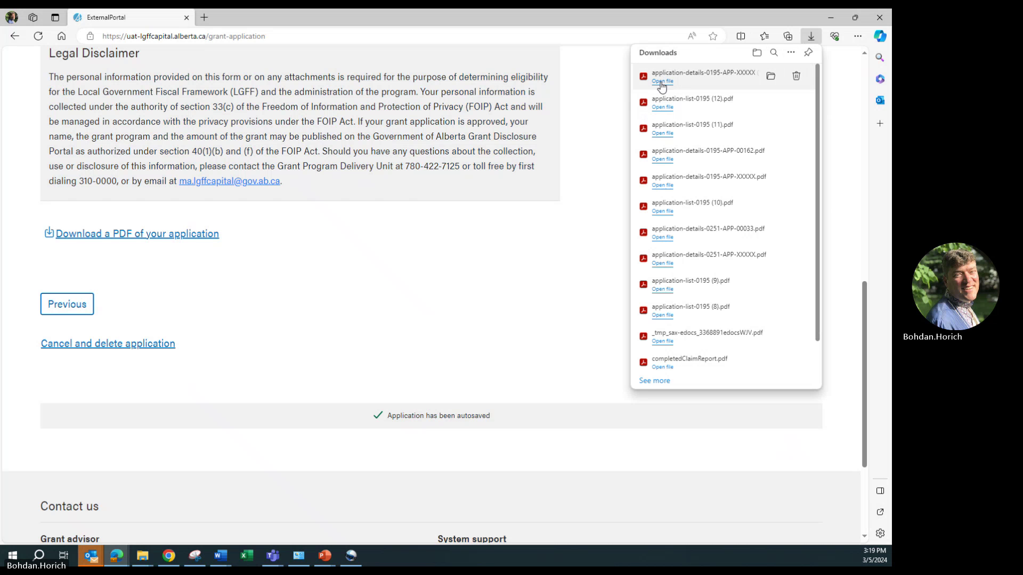
left_click(661, 90)
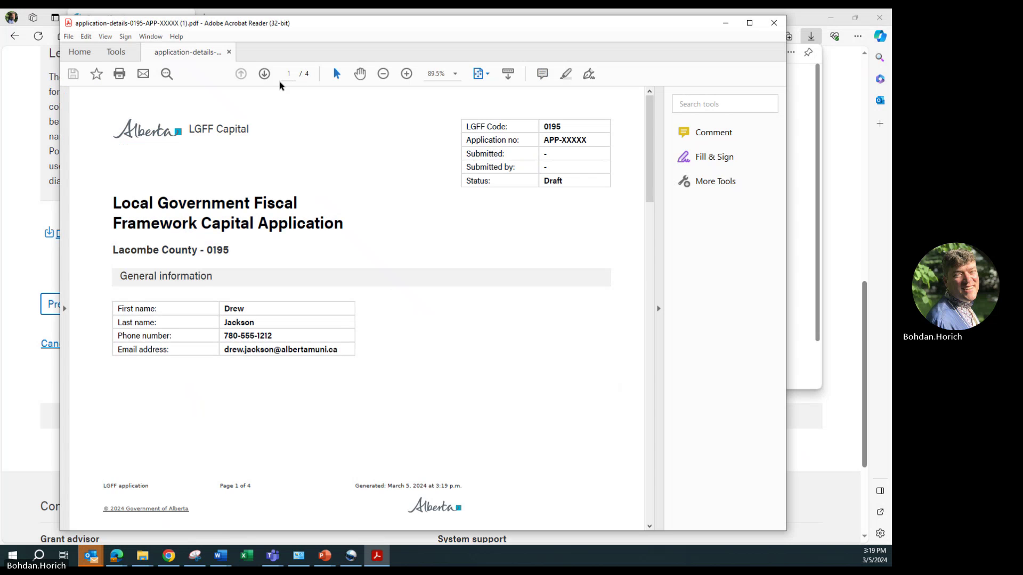
left_click(265, 74)
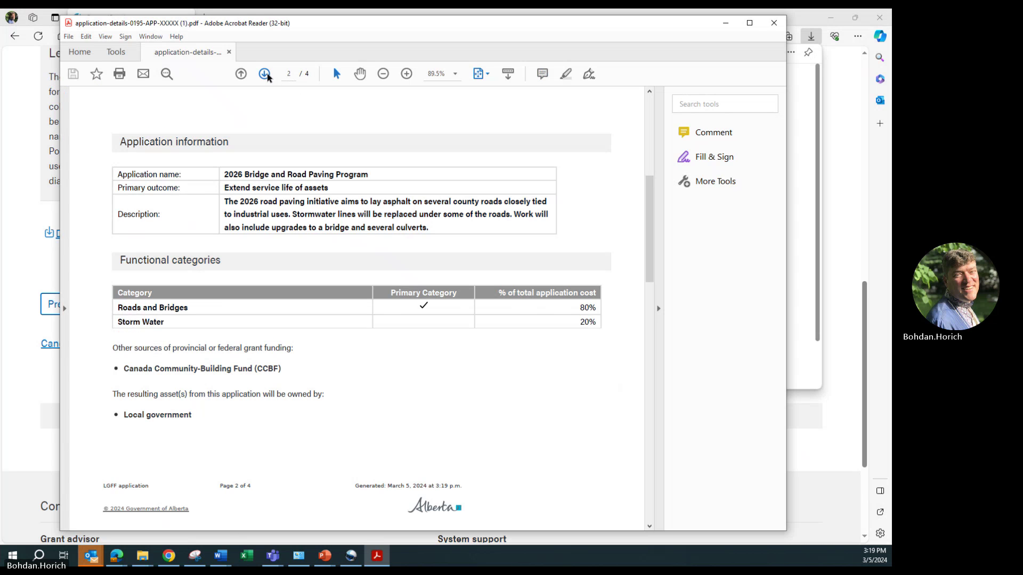
left_click(265, 74)
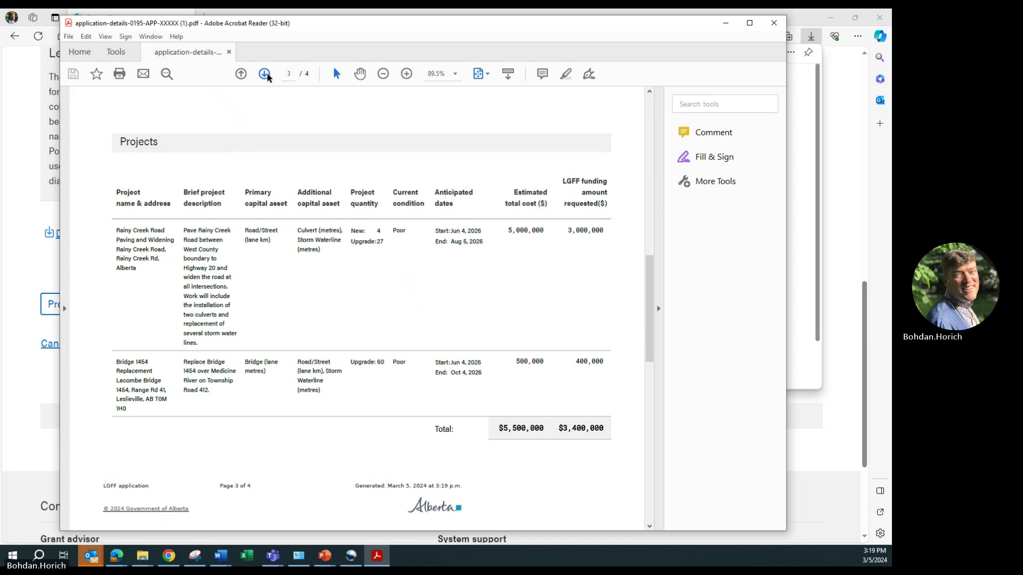
left_click(266, 75)
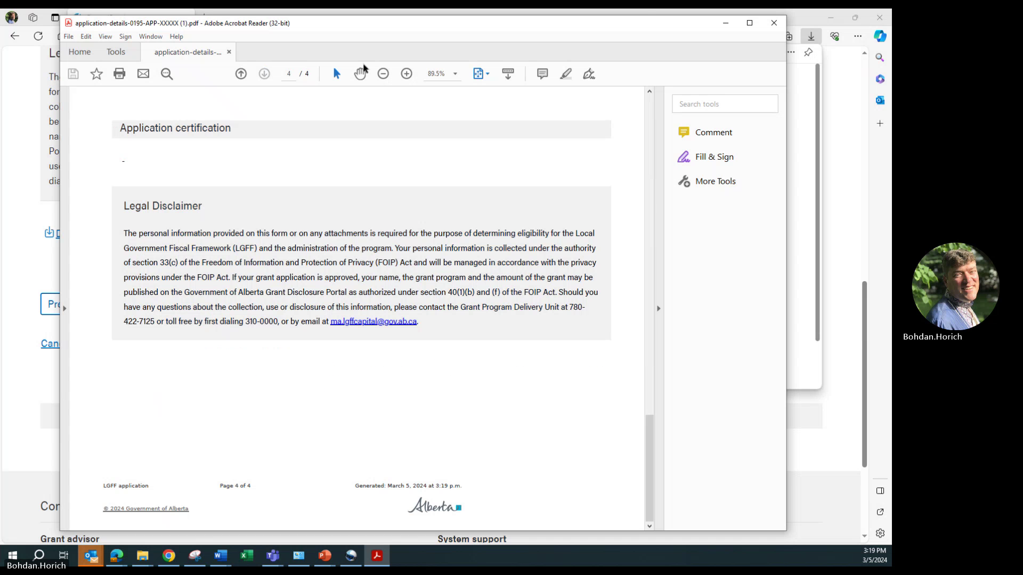
left_click(774, 22)
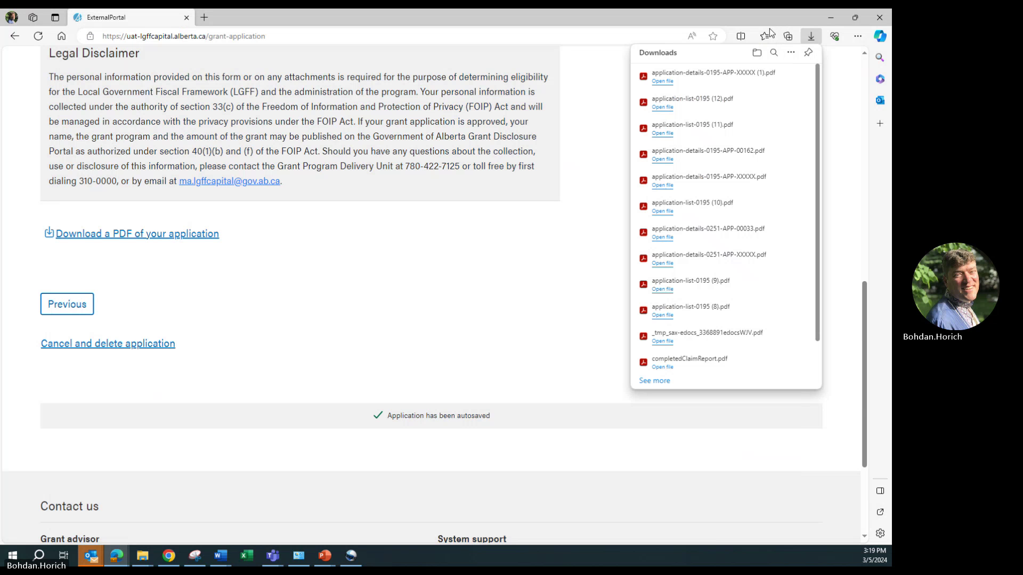
Certify as the county's authorized representative and submit the 2026 Bridge and Road Paving Program
left_click(384, 283)
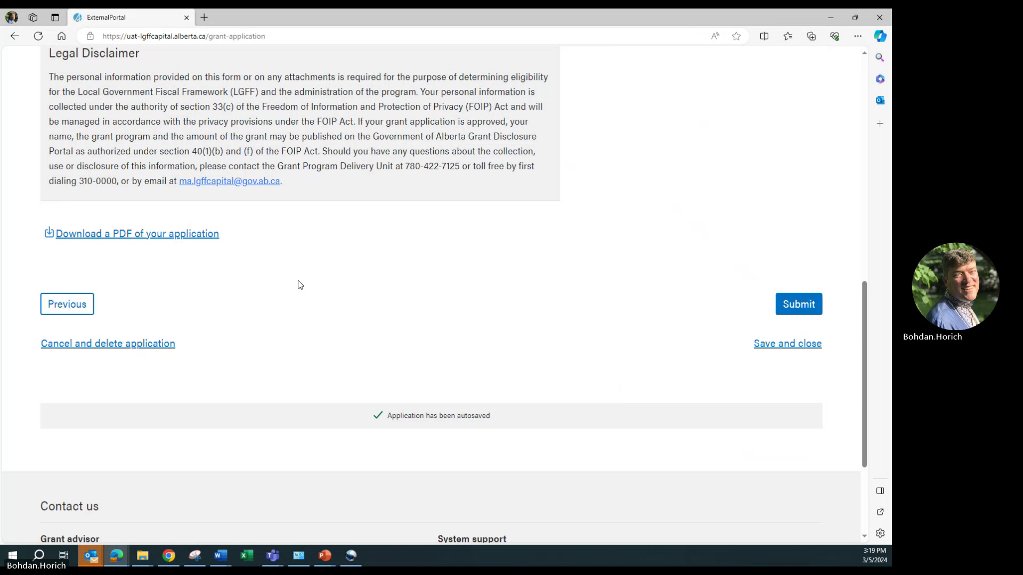
scroll(140, 187, "up", 4)
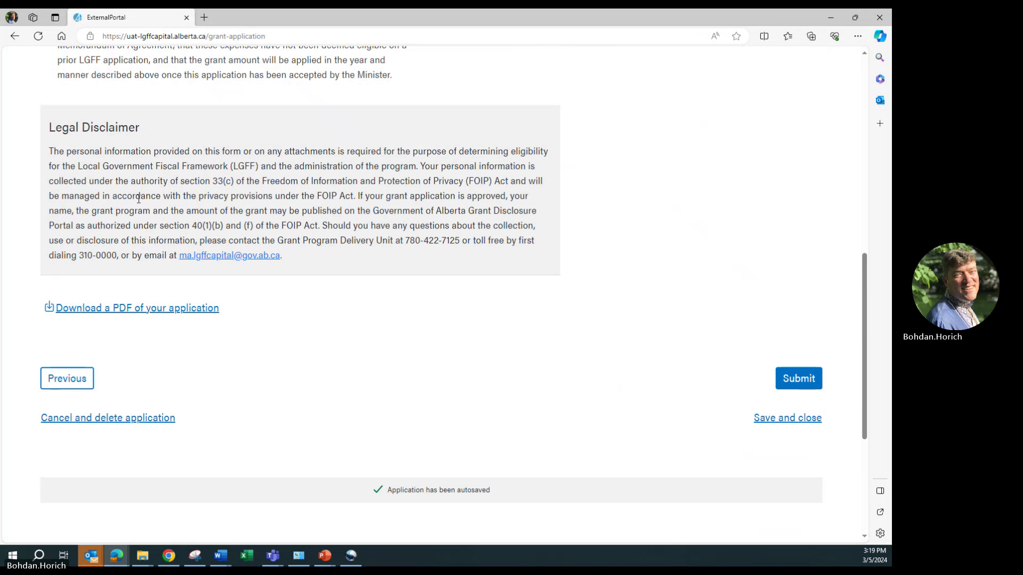
scroll(137, 207, "up", 4)
left_click(46, 358)
scroll(455, 345, "down", 7)
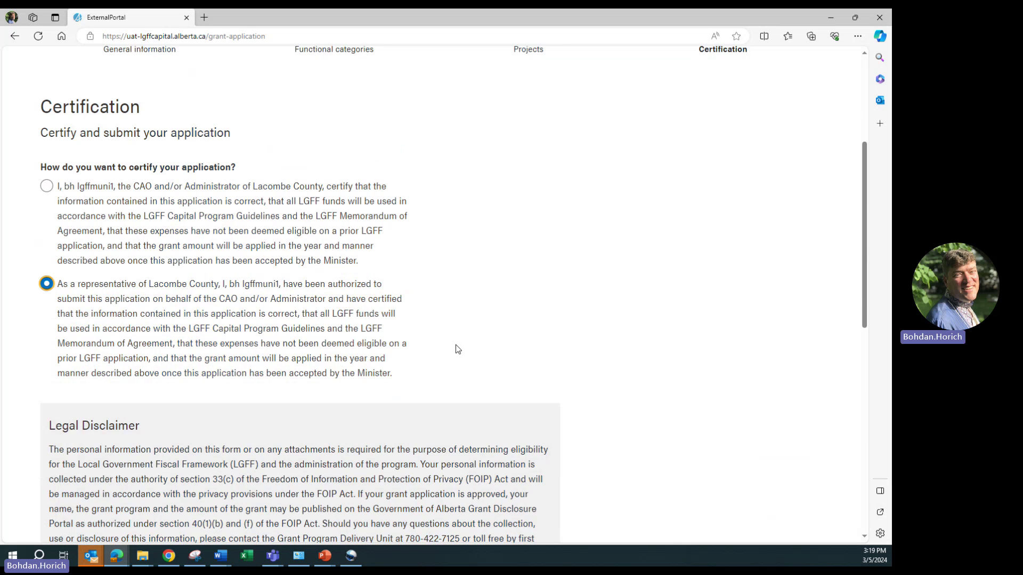
left_click(808, 379)
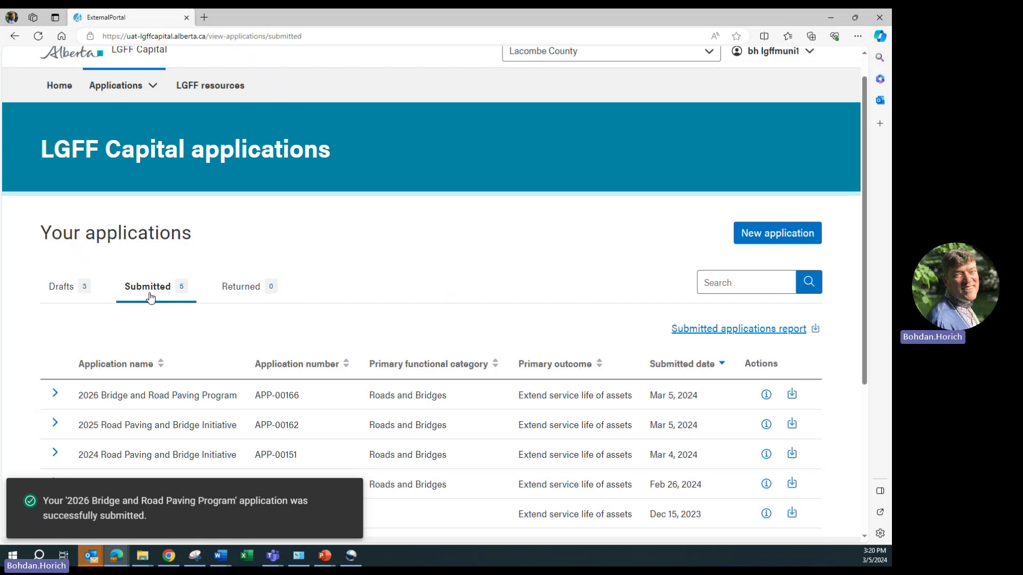
scroll(61, 266, "down", 3)
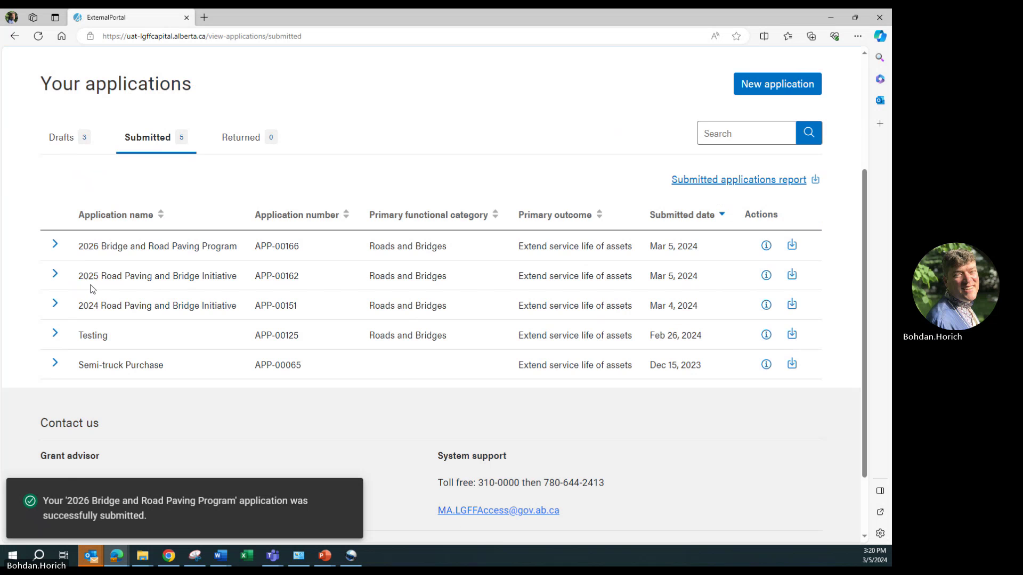
left_click(53, 245)
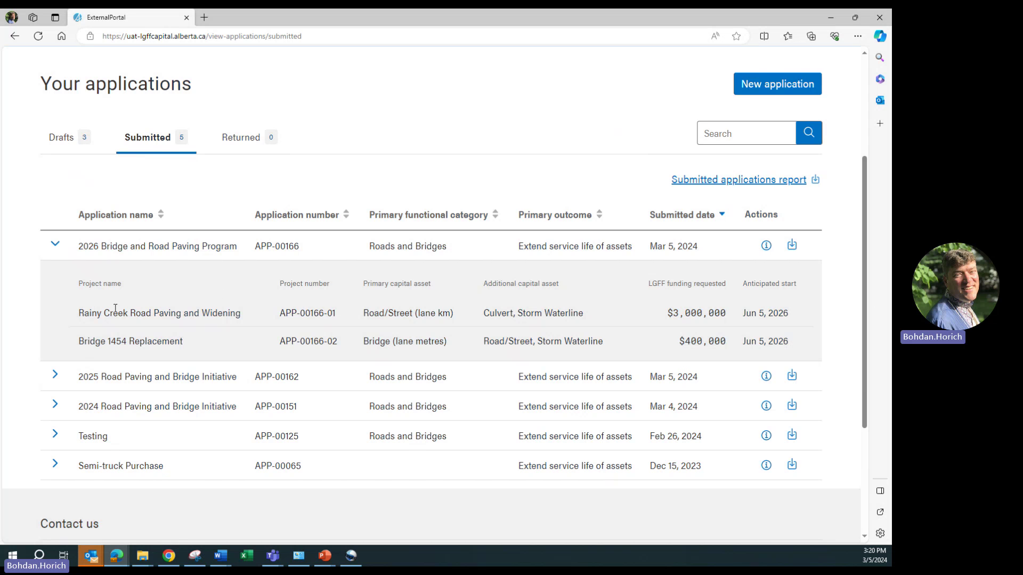
left_click(56, 244)
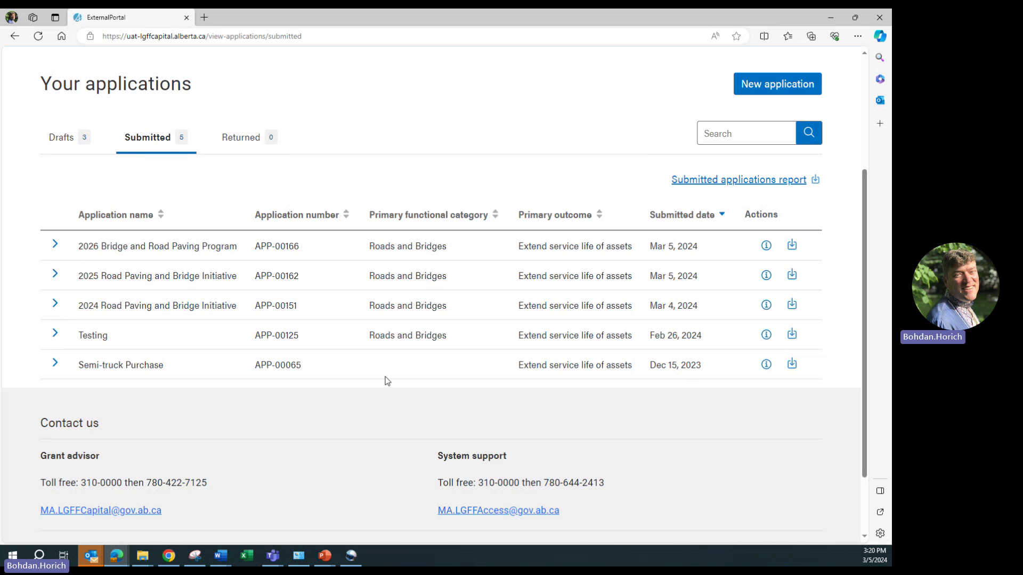
Download application-details-0195-APP-00166.pdf, page through to its certification page, then close Acrobat Reader
left_click(792, 244)
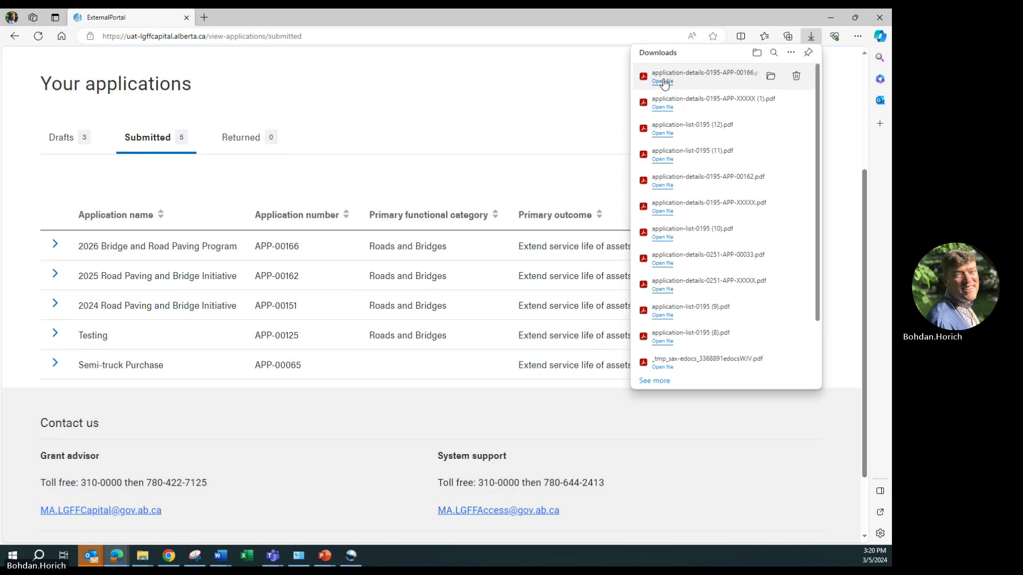
left_click(662, 81)
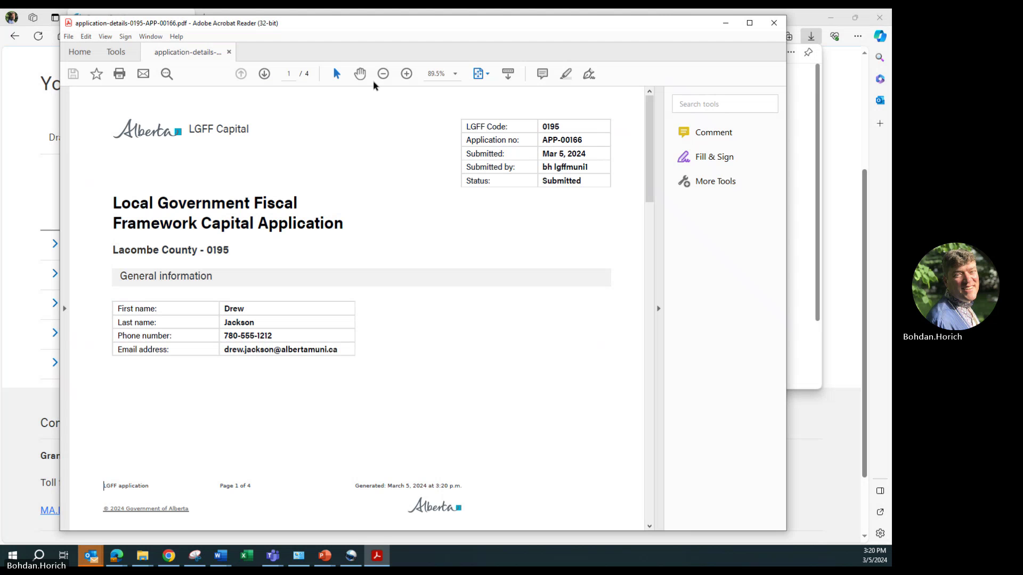
left_click(263, 75)
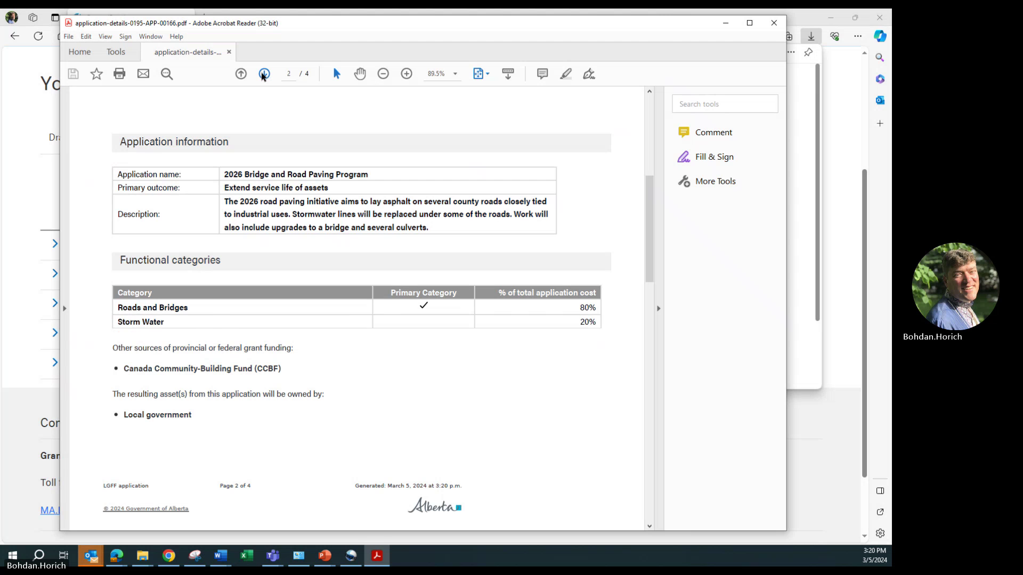
left_click(263, 75)
left_click(263, 75)
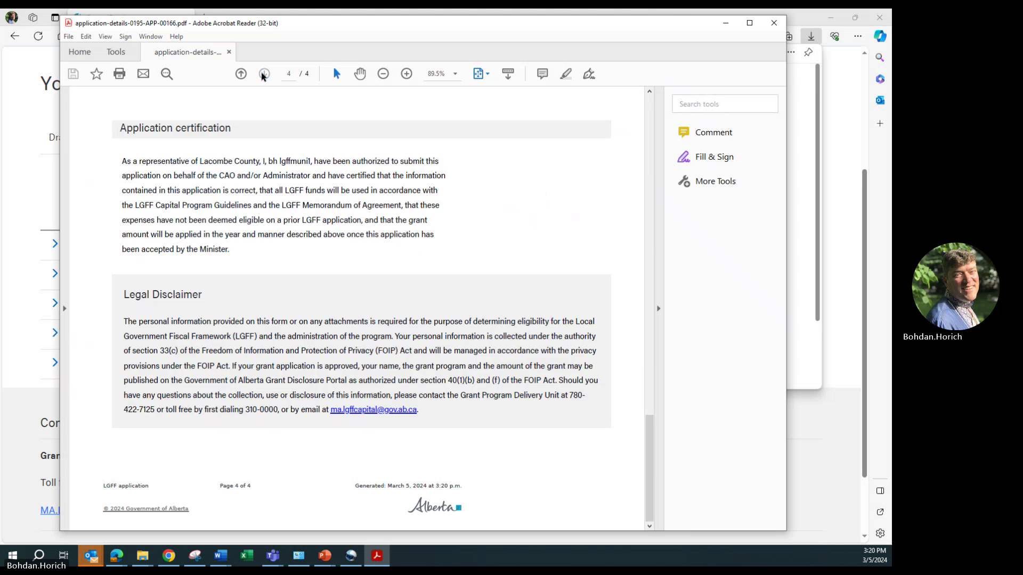
left_click(776, 24)
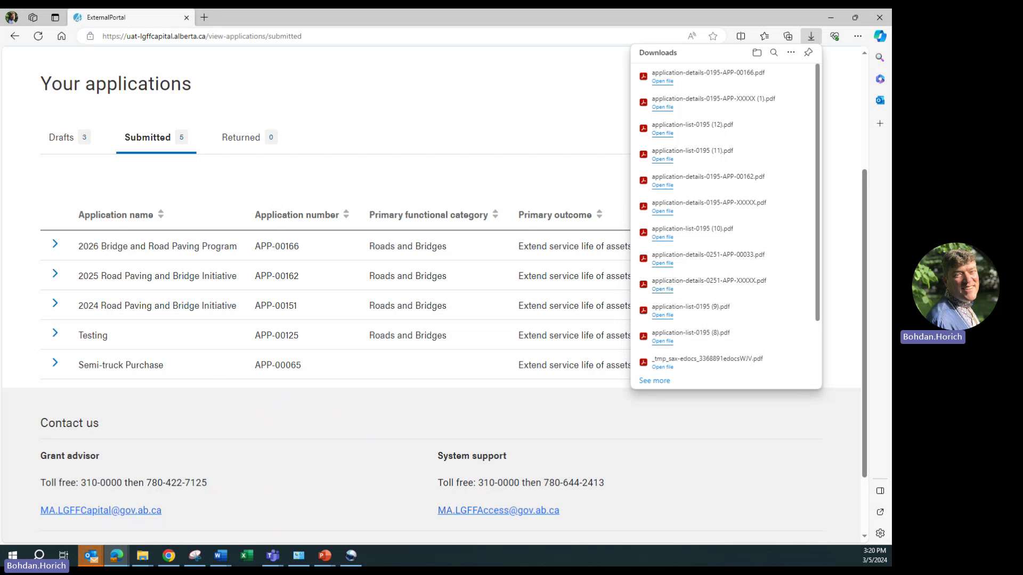
Switch to the Drafts tab to list Lacombe County's three draft applications
left_click(62, 140)
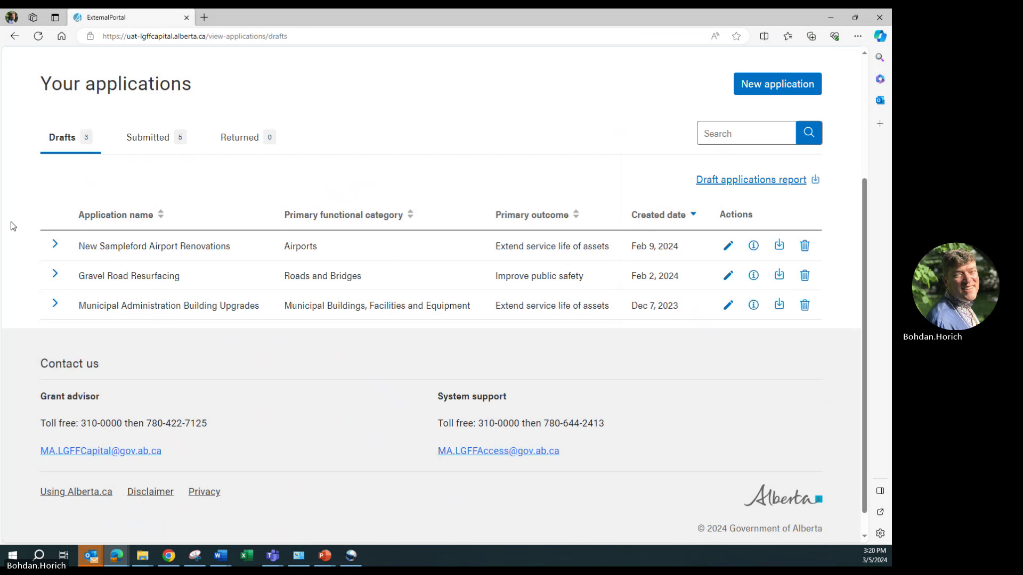